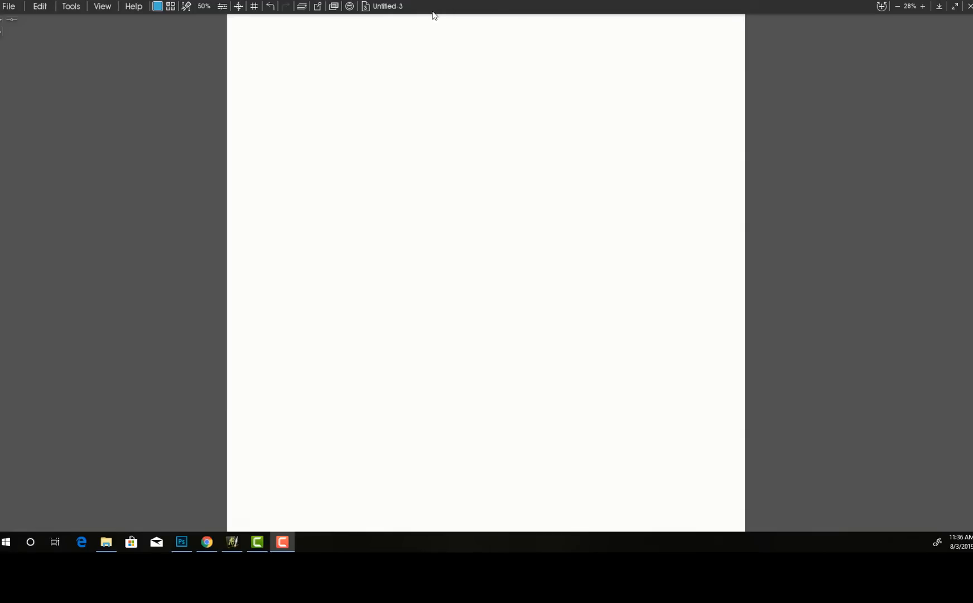
Create a new 3600 by 3600 px painting at 72 pixels per inch on the WaterColor Paper canvas.
{"action": "left_click", "coordinate": [9, 6]}
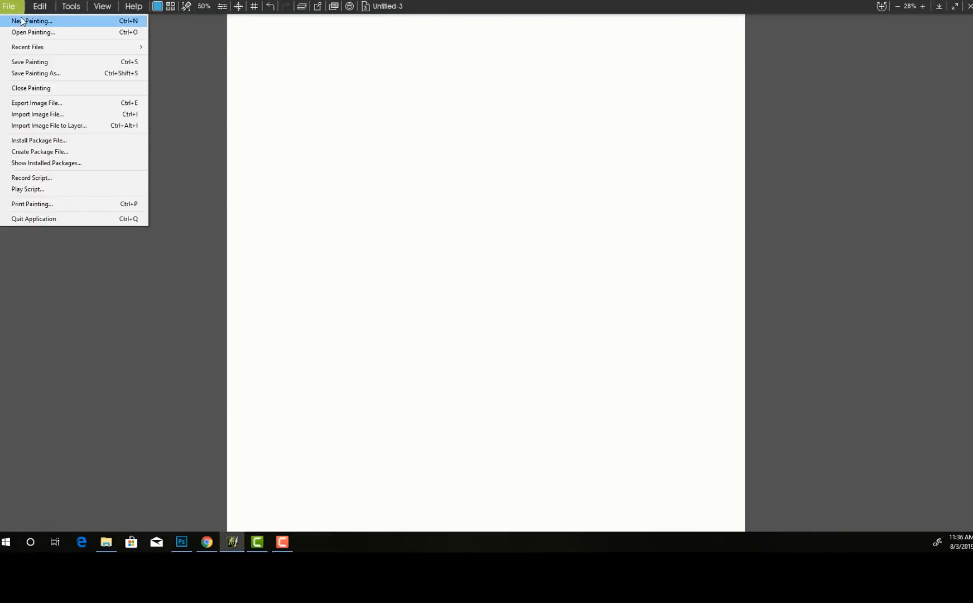
{"action": "left_click", "coordinate": [17, 21]}
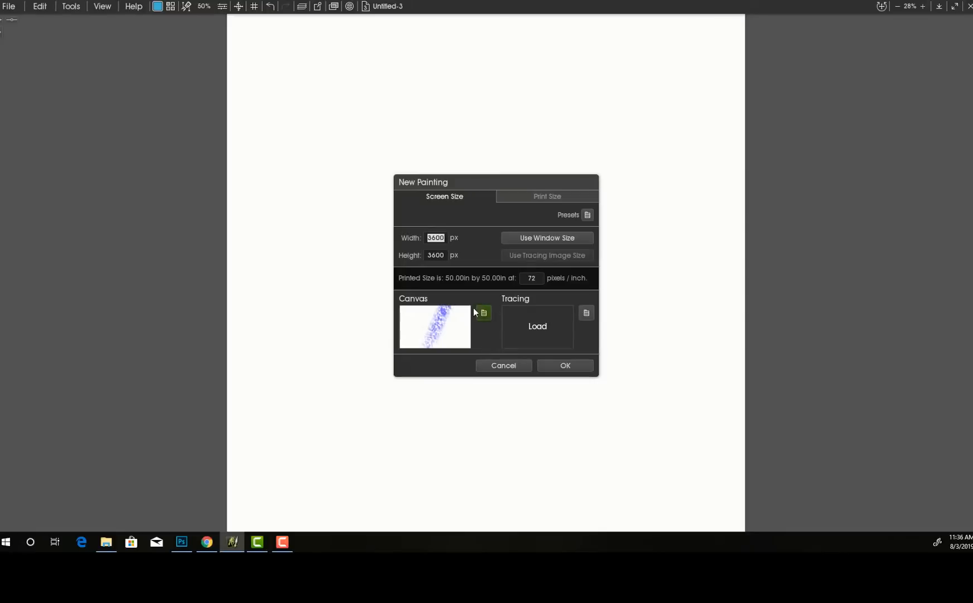
{"action": "left_click", "coordinate": [478, 313]}
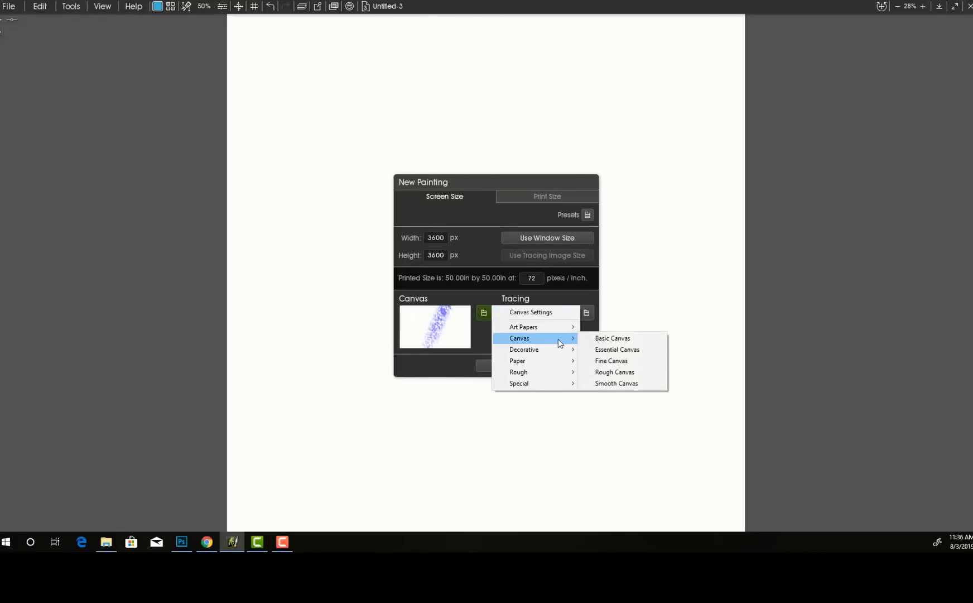
{"action": "mouse_move", "coordinate": [559, 364]}
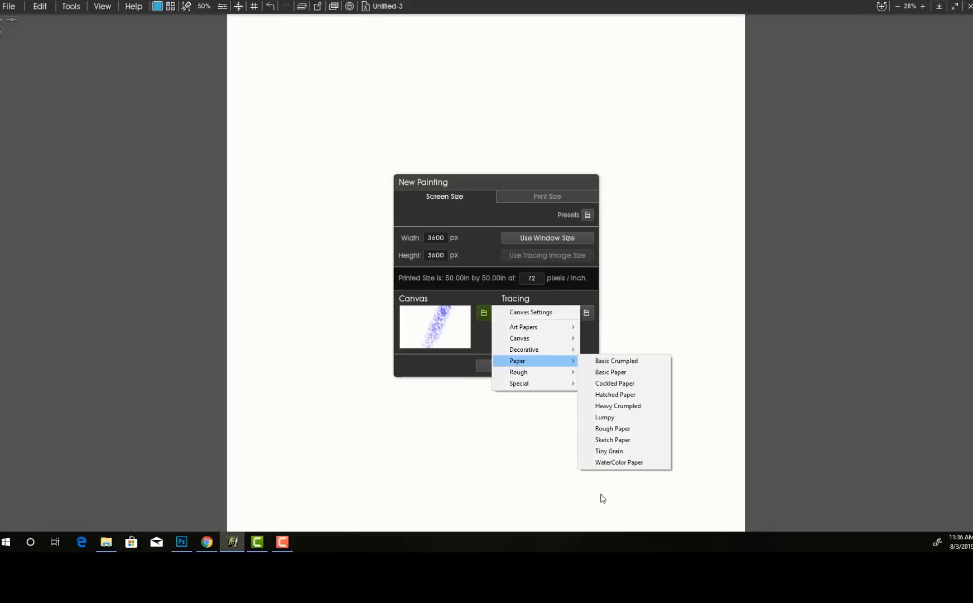
{"action": "left_click", "coordinate": [617, 462]}
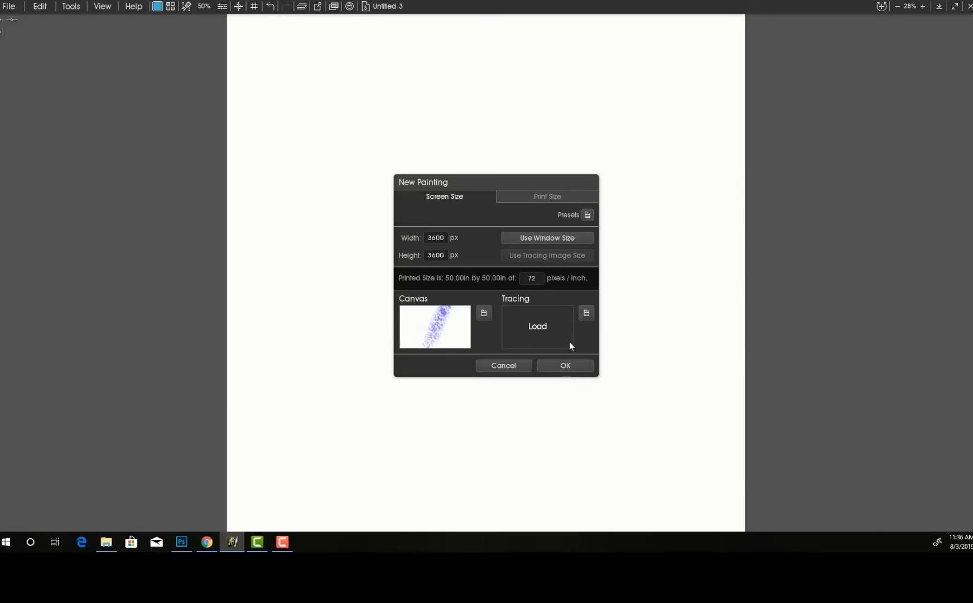
{"action": "left_click", "coordinate": [569, 364]}
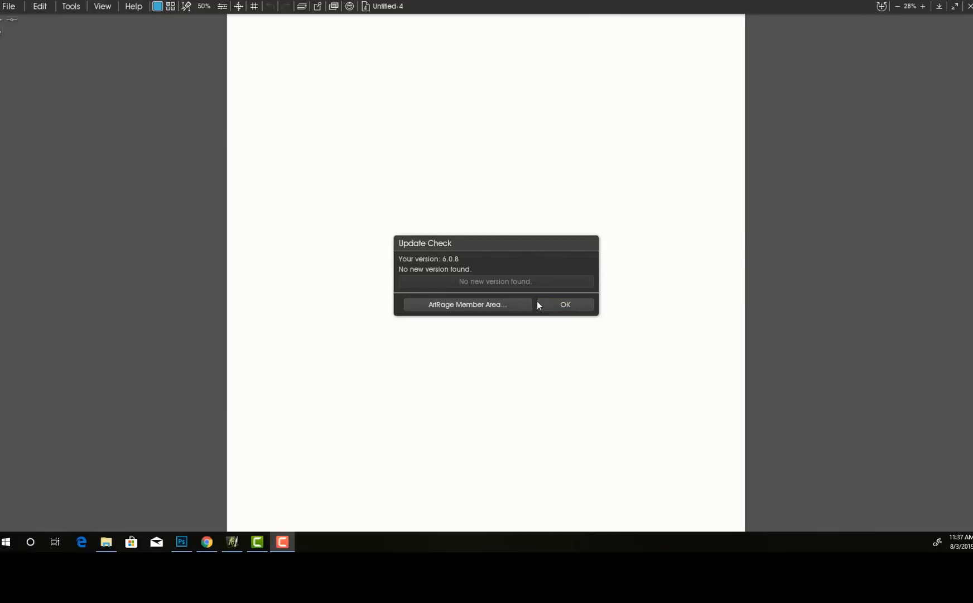
Dismiss the update check and open the Brush Designer.
{"action": "left_click", "coordinate": [552, 304]}
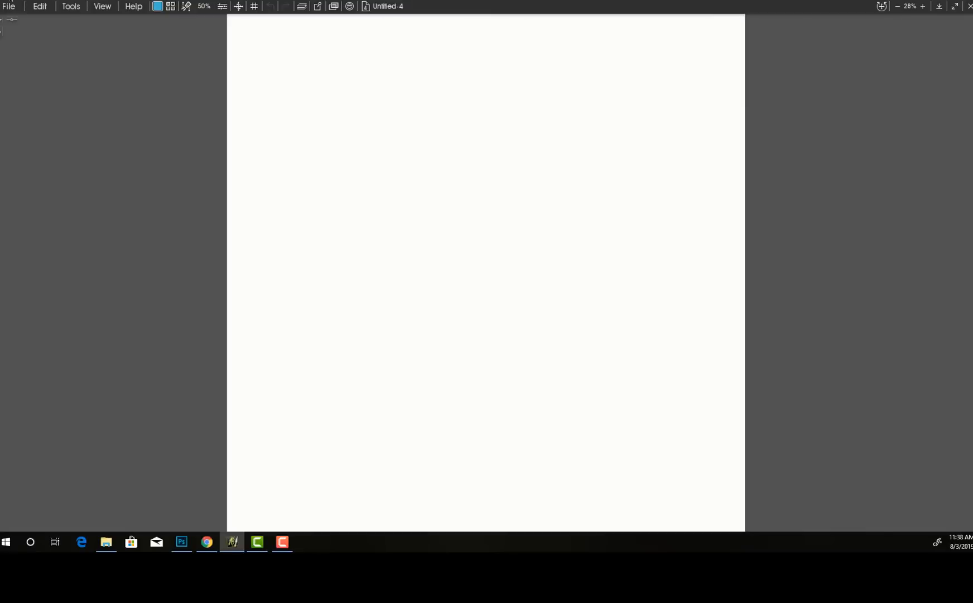
{"action": "left_click", "coordinate": [74, 7]}
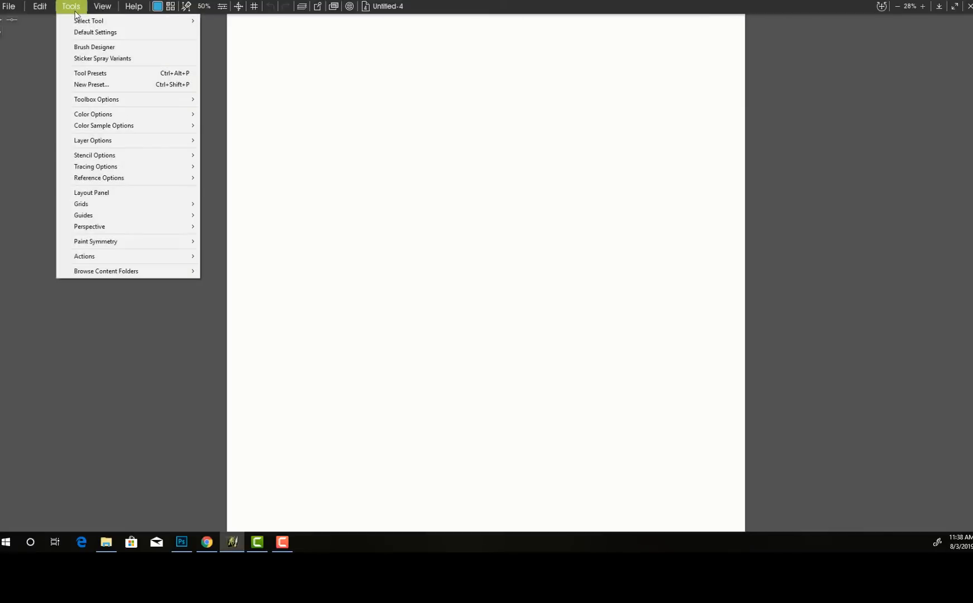
{"action": "left_click", "coordinate": [97, 47]}
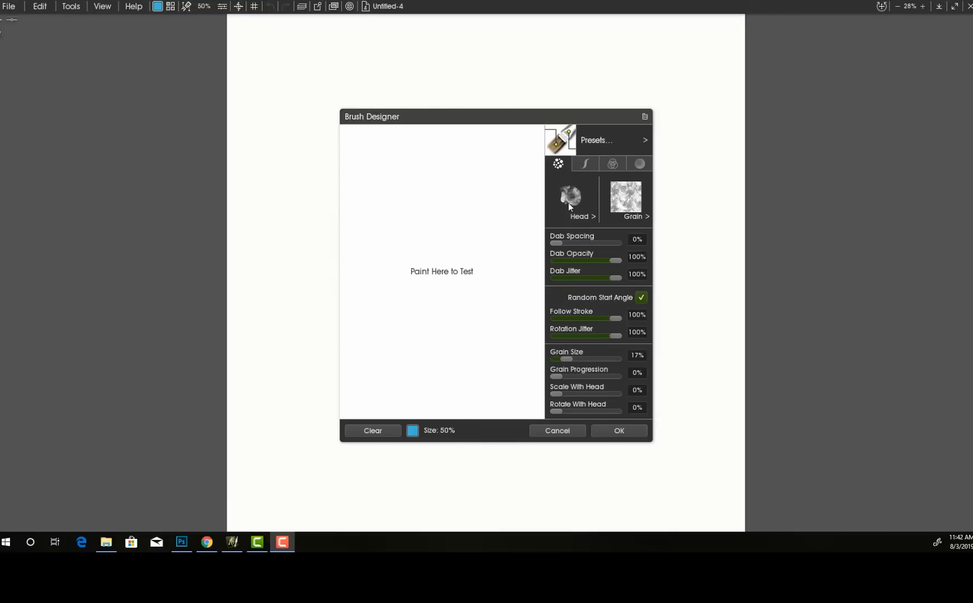
Examine the Shapes, Hatching and Artistic groups of the collection for the brush head, and leave without choosing an image.
{"action": "left_click", "coordinate": [578, 217]}
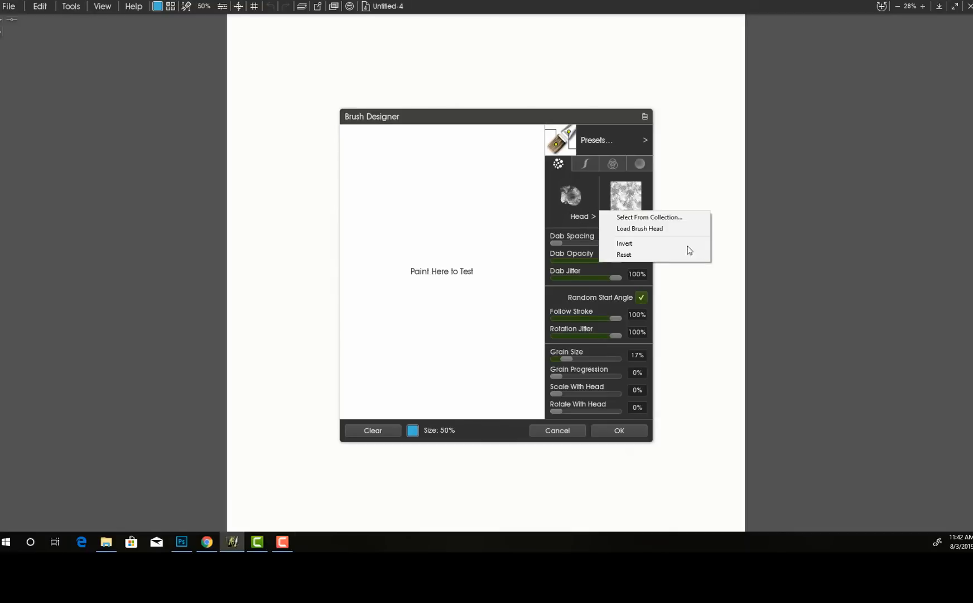
{"action": "left_click", "coordinate": [639, 217]}
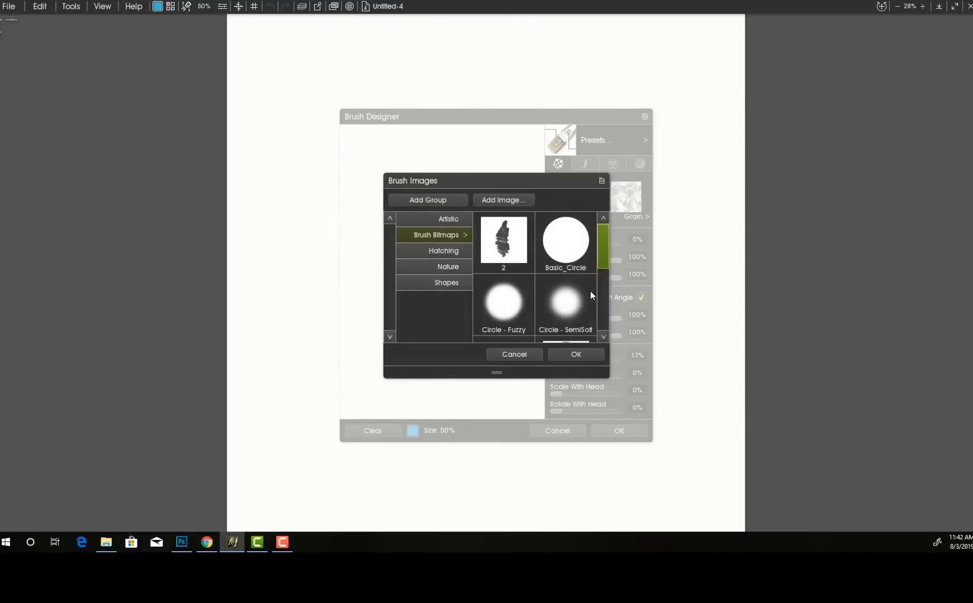
{"action": "left_click", "coordinate": [439, 283]}
{"action": "scroll", "coordinate": [516, 273], "scroll_direction": "down", "scroll_amount": 5}
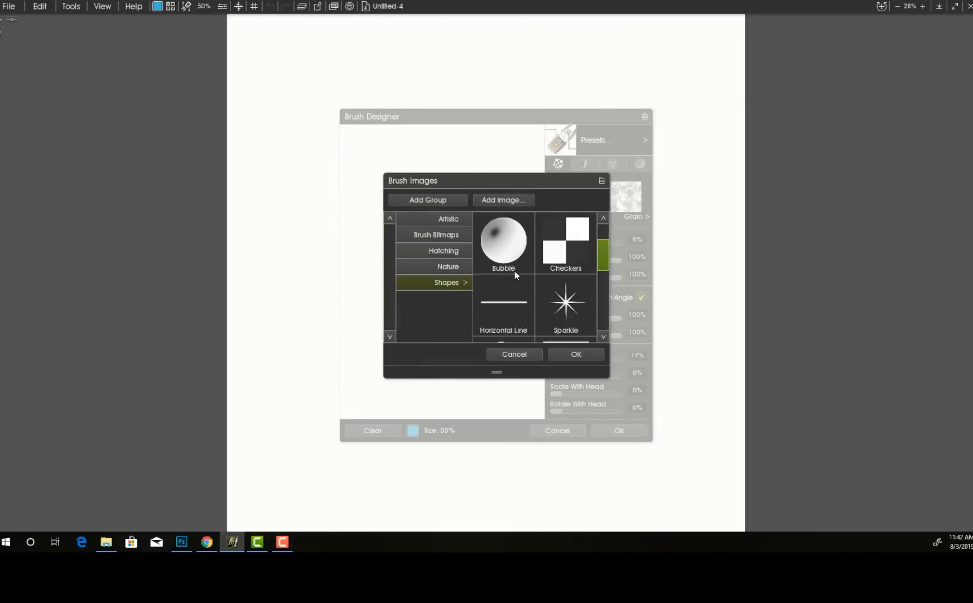
{"action": "scroll", "coordinate": [515, 273], "scroll_direction": "down", "scroll_amount": 2}
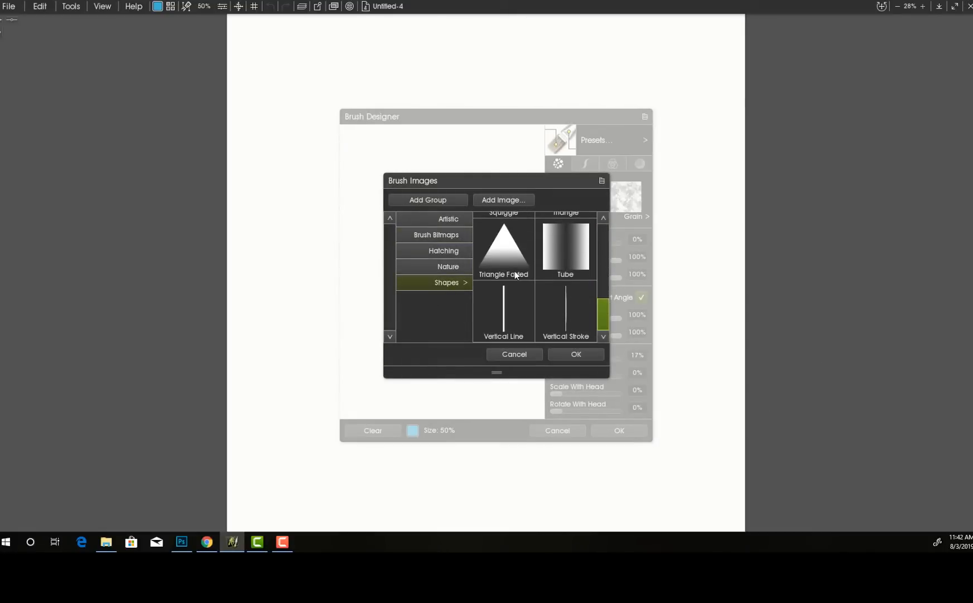
{"action": "left_click", "coordinate": [446, 252]}
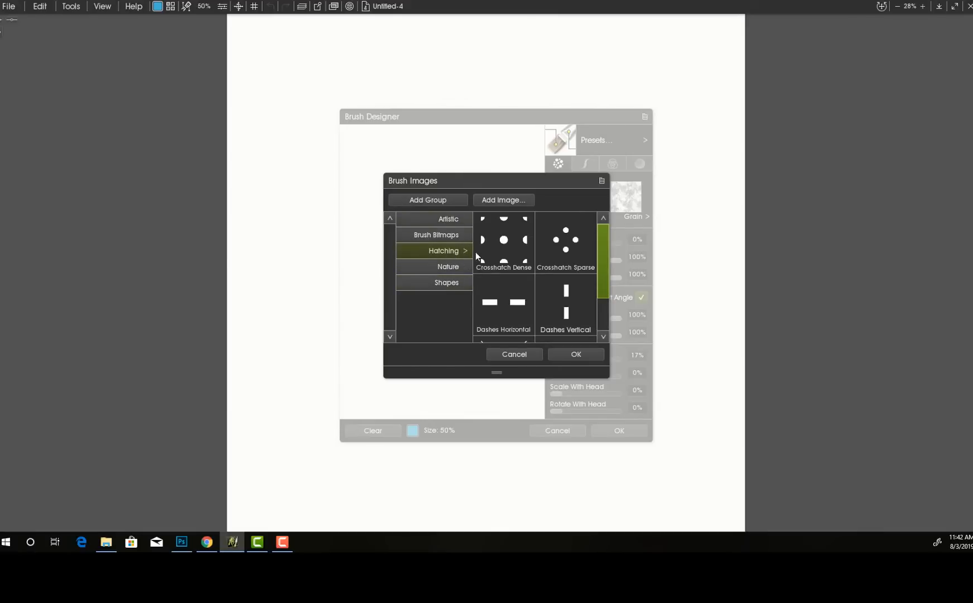
{"action": "scroll", "coordinate": [485, 258], "scroll_direction": "down", "scroll_amount": 2}
{"action": "left_click", "coordinate": [445, 220]}
{"action": "scroll", "coordinate": [511, 249], "scroll_direction": "down", "scroll_amount": 2}
{"action": "scroll", "coordinate": [512, 252], "scroll_direction": "down", "scroll_amount": 1}
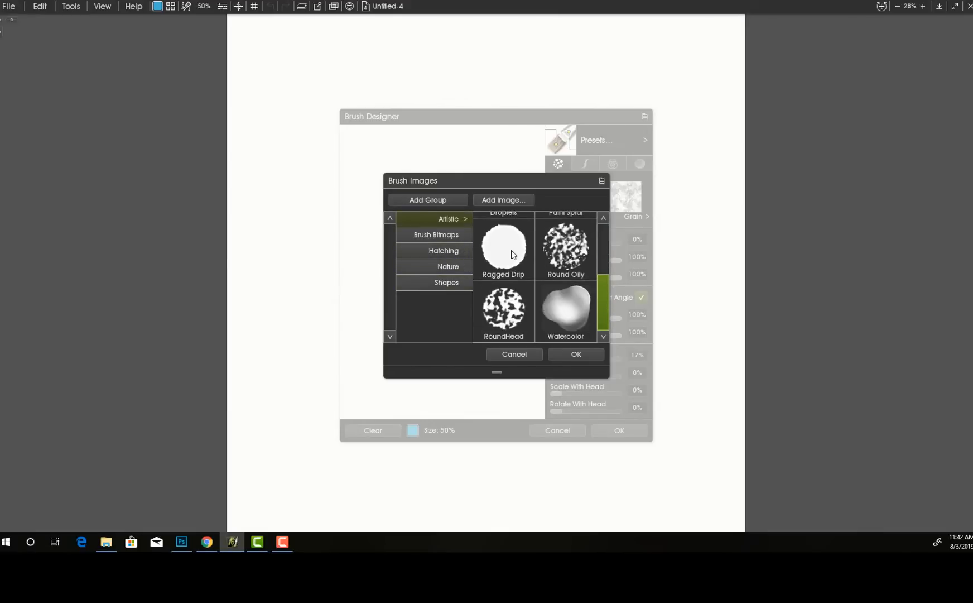
{"action": "scroll", "coordinate": [517, 263], "scroll_direction": "up", "scroll_amount": 3}
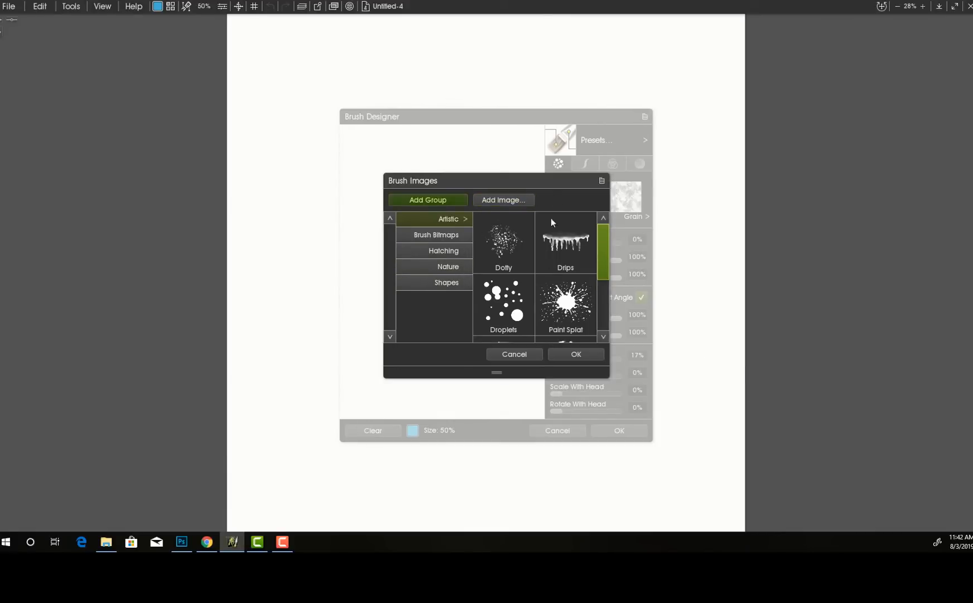
{"action": "left_click", "coordinate": [514, 354]}
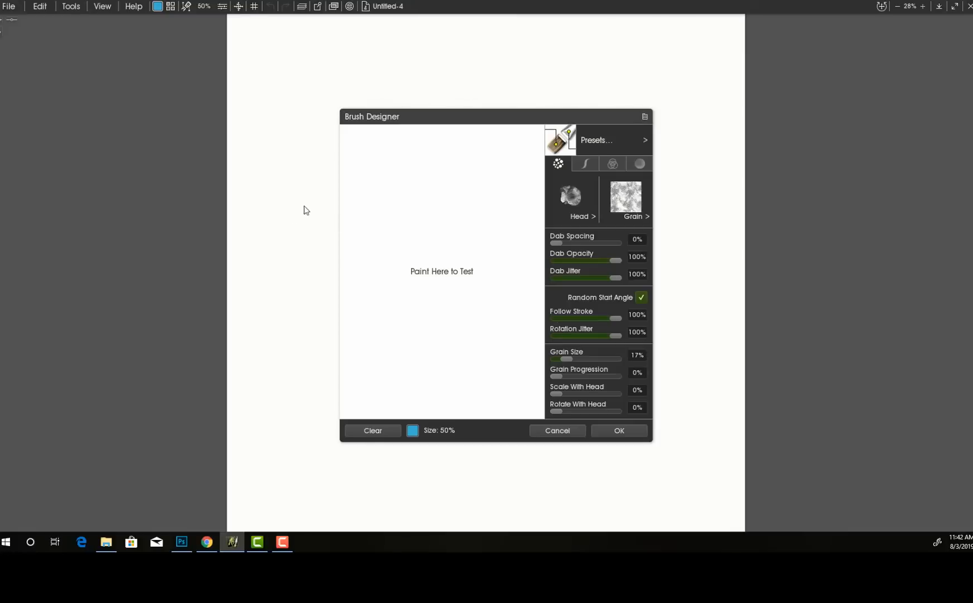
Look through the seamless-textures folder for brush grain files such as 1 and light, without loading one.
{"action": "left_click", "coordinate": [619, 190]}
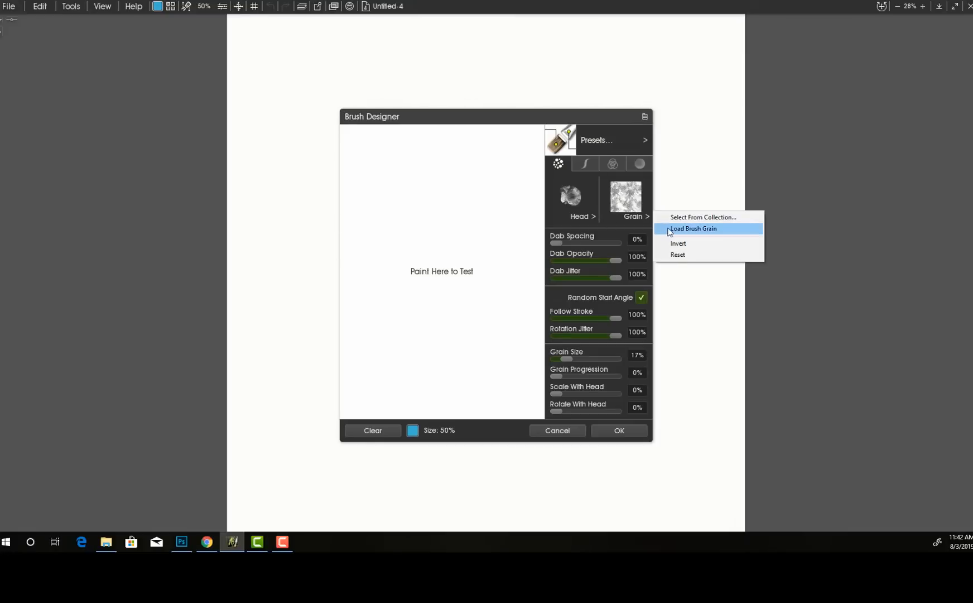
{"action": "left_click", "coordinate": [669, 228]}
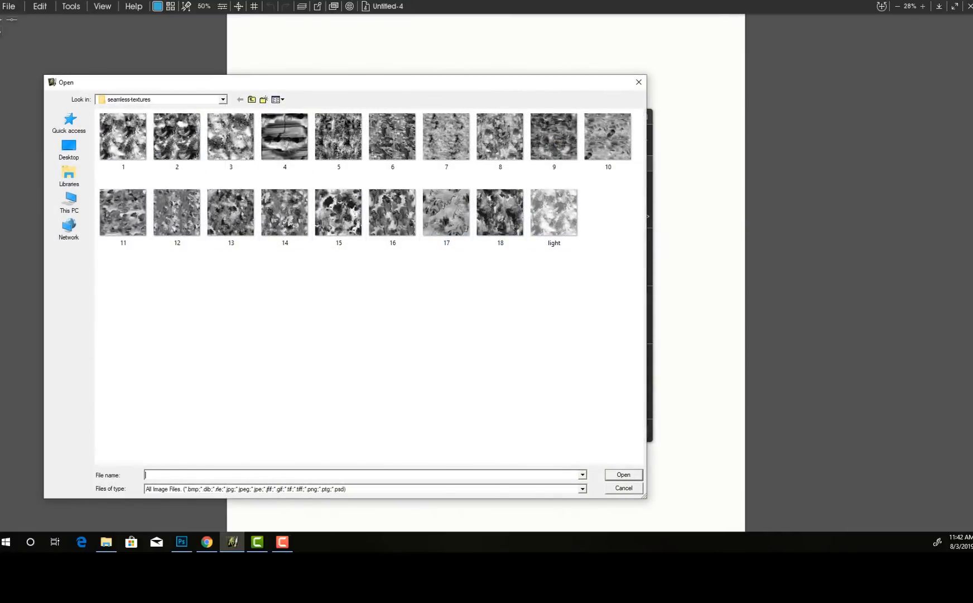
{"action": "left_click", "coordinate": [104, 142]}
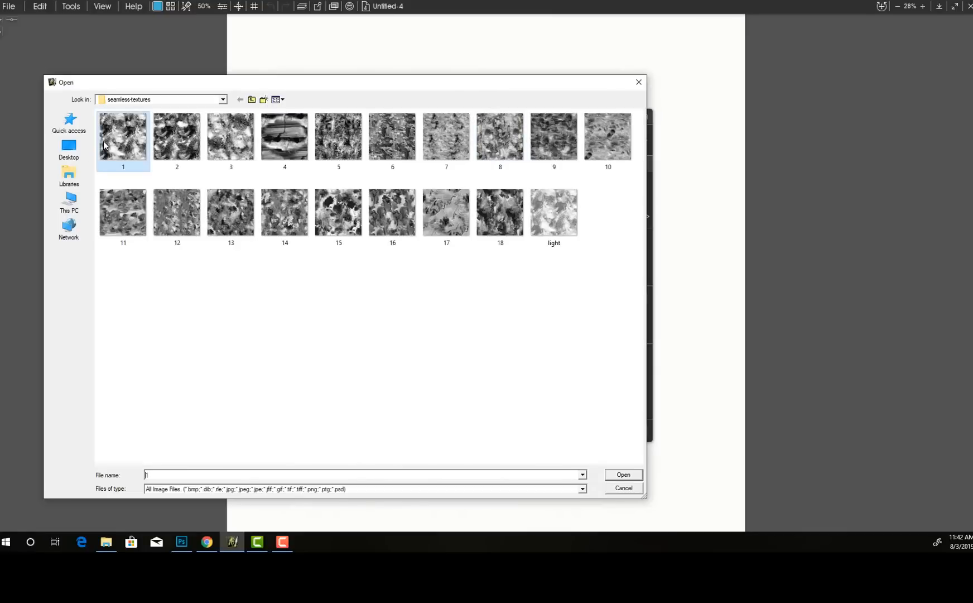
{"action": "right_click", "coordinate": [104, 143]}
{"action": "left_click", "coordinate": [553, 215]}
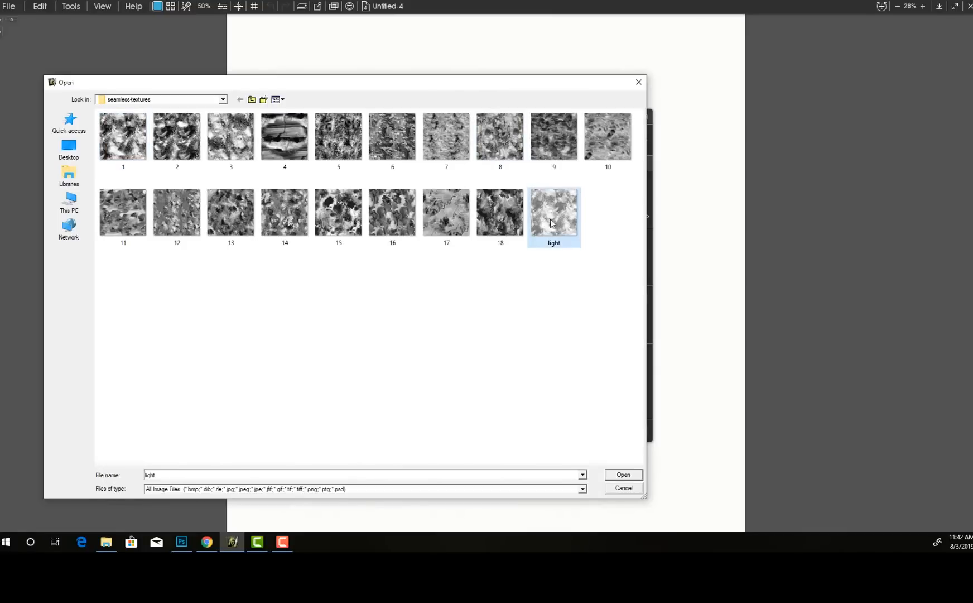
{"action": "left_click", "coordinate": [636, 83]}
Examine the Hatching and Brush Bitmaps groups of the collection for the brush grain, and leave without choosing an image.
{"action": "left_click", "coordinate": [625, 210]}
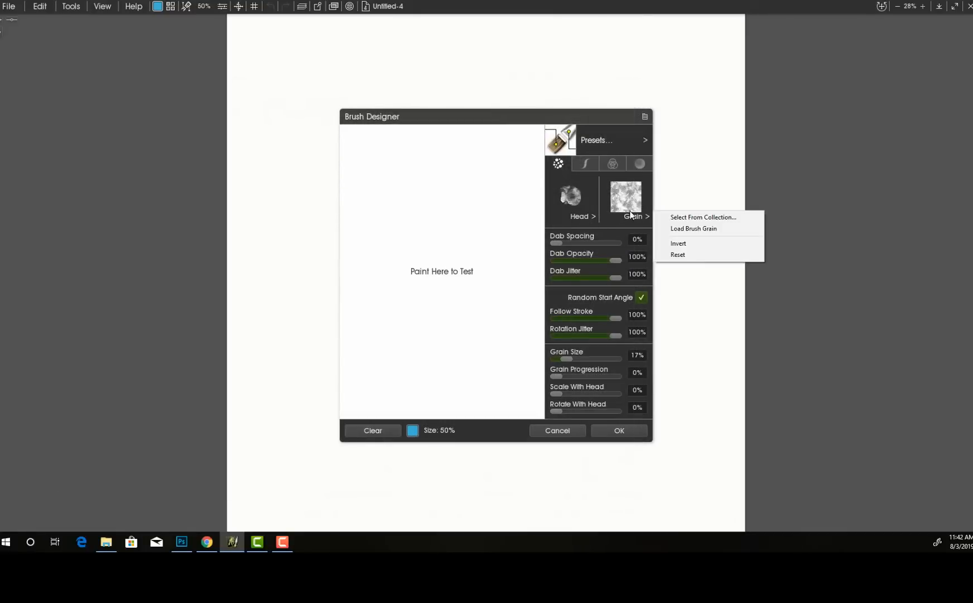
{"action": "left_click", "coordinate": [683, 217]}
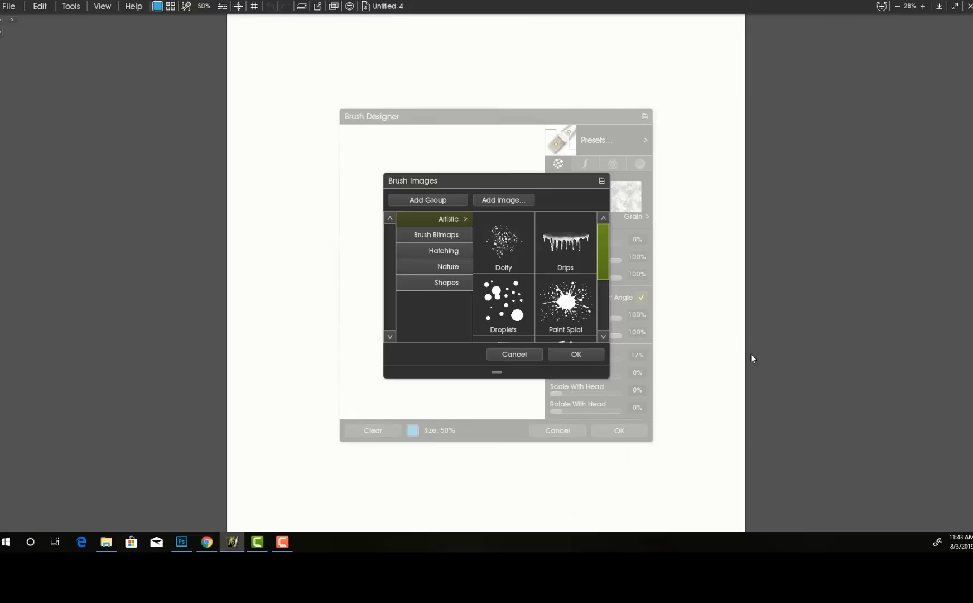
{"action": "left_click", "coordinate": [442, 251]}
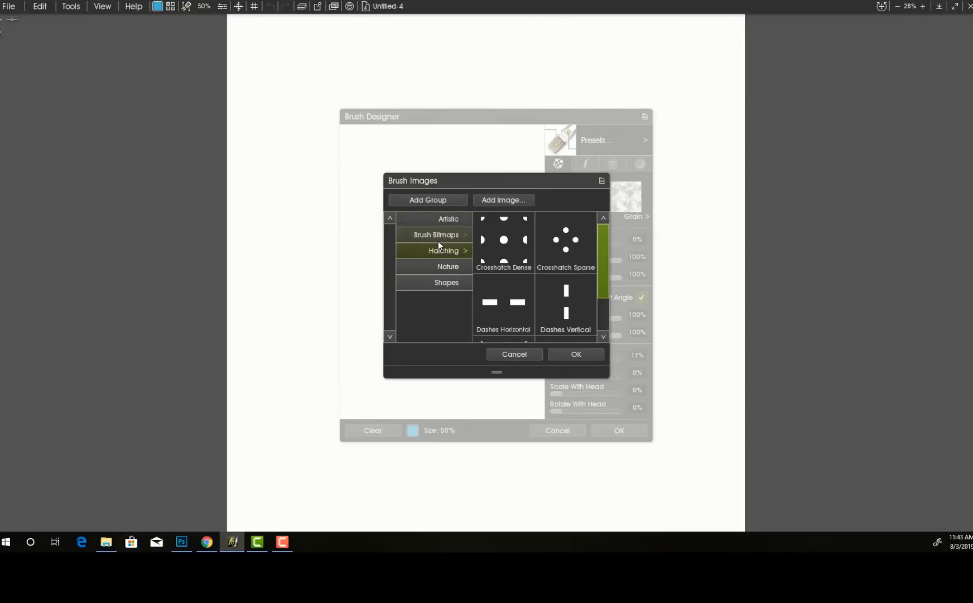
{"action": "left_click", "coordinate": [438, 241]}
{"action": "scroll", "coordinate": [474, 302], "scroll_direction": "down", "scroll_amount": 5}
{"action": "scroll", "coordinate": [519, 338], "scroll_direction": "up", "scroll_amount": 1}
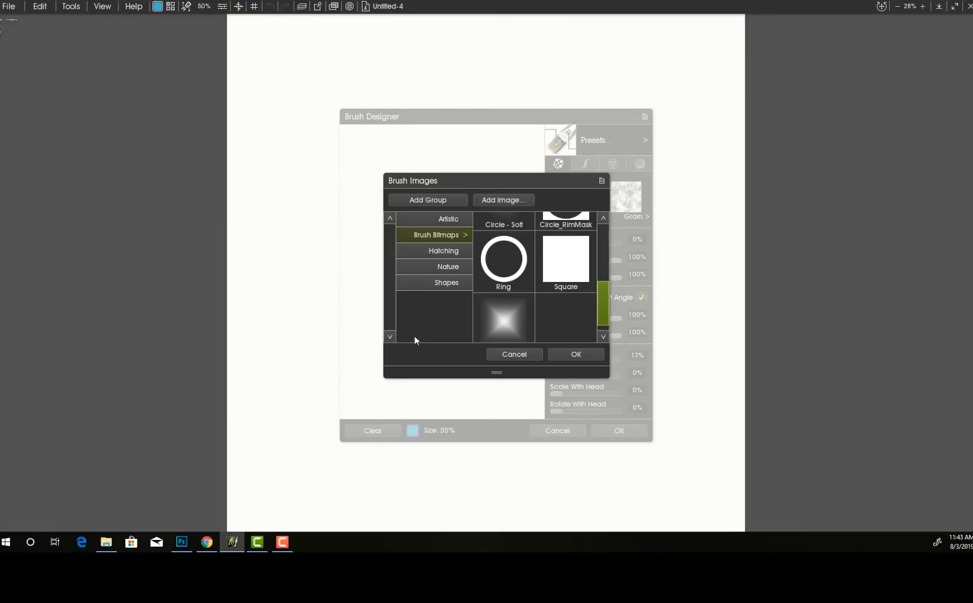
{"action": "left_click", "coordinate": [513, 355]}
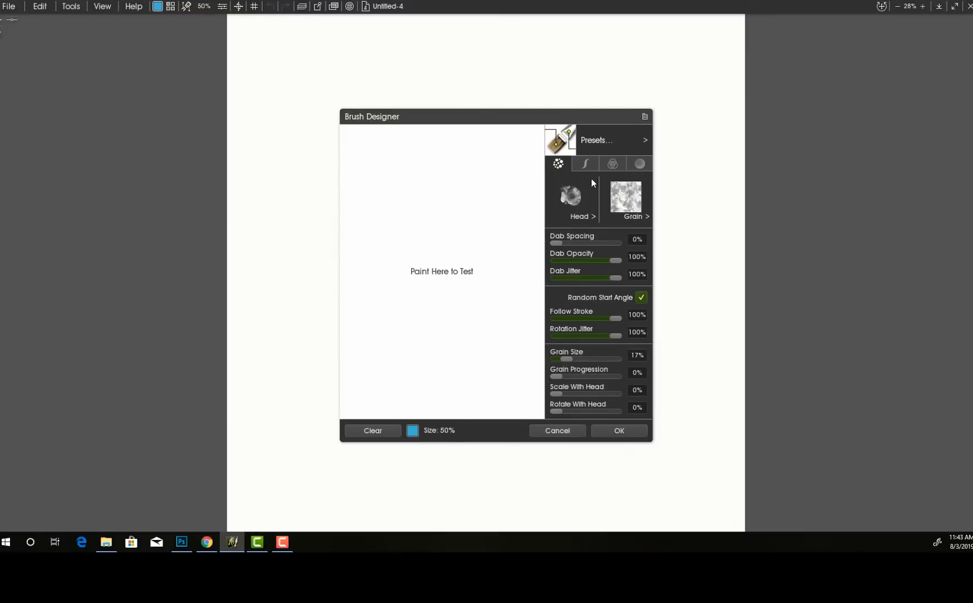
Set the brush head to the SimpleFlower image from the Nature group of the collection.
{"action": "left_click", "coordinate": [590, 212]}
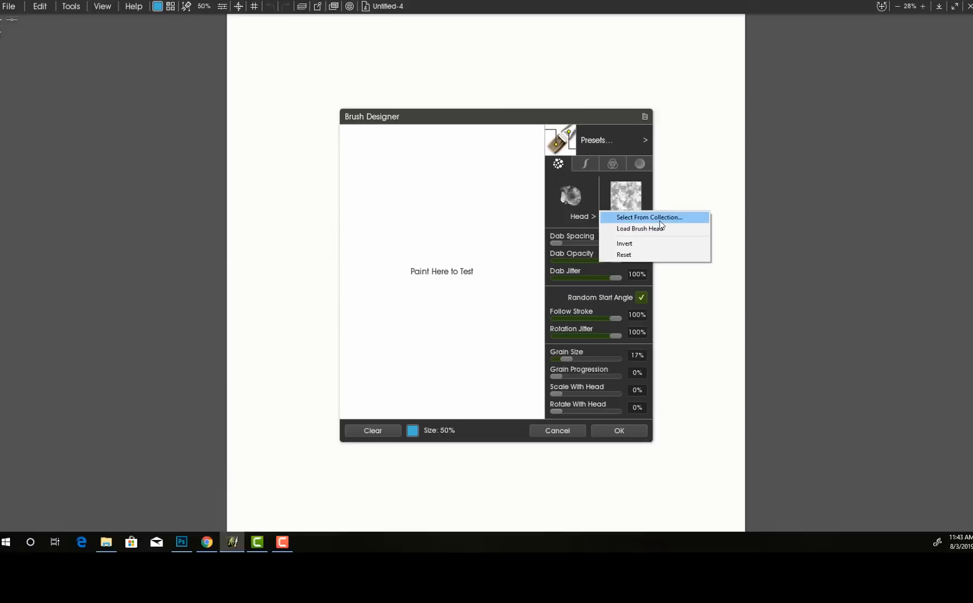
{"action": "left_click", "coordinate": [636, 217]}
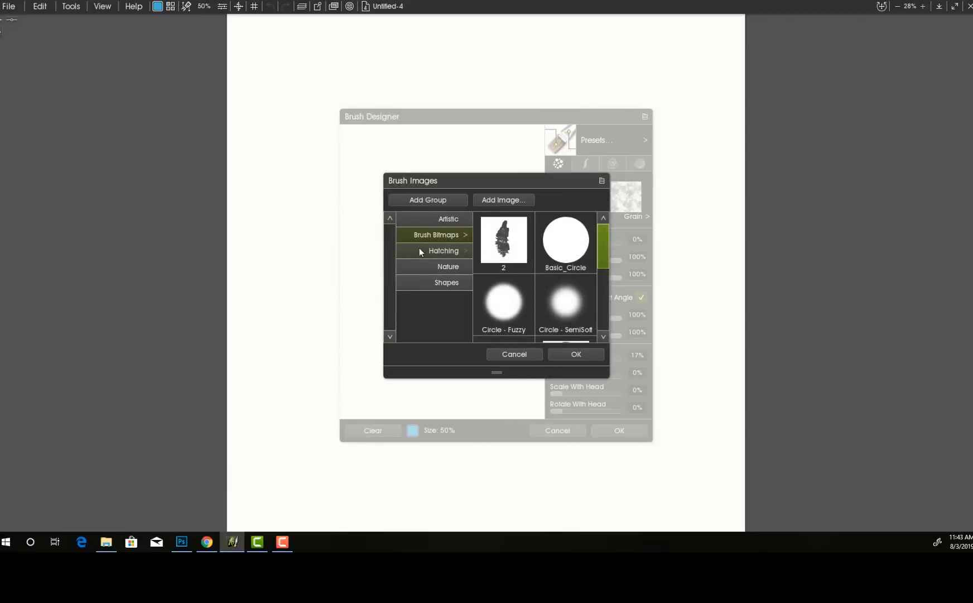
{"action": "left_click", "coordinate": [422, 251]}
{"action": "left_click", "coordinate": [457, 266]}
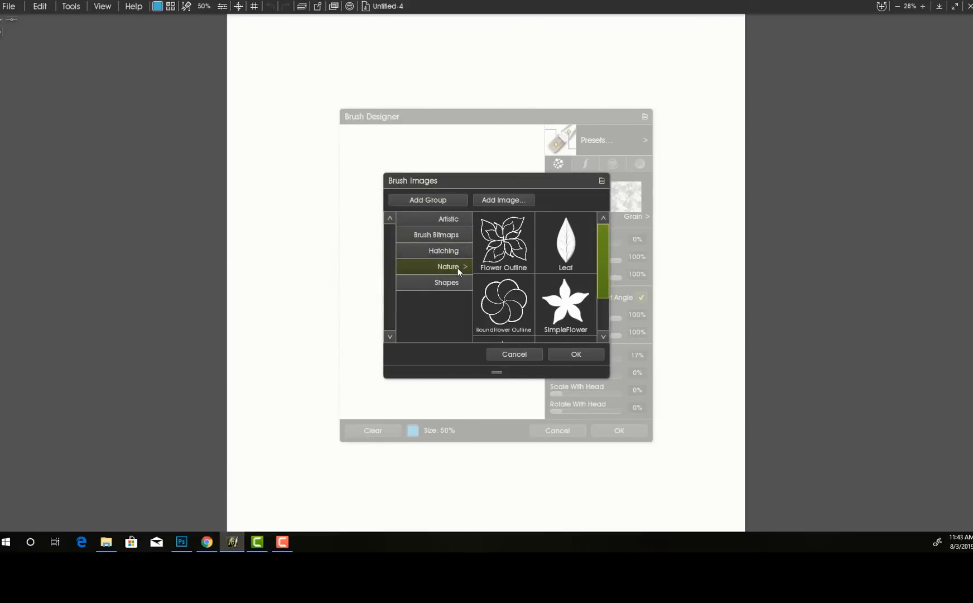
{"action": "scroll", "coordinate": [591, 246], "scroll_direction": "down", "scroll_amount": 2}
{"action": "left_click", "coordinate": [586, 256]}
{"action": "left_click", "coordinate": [554, 355]}
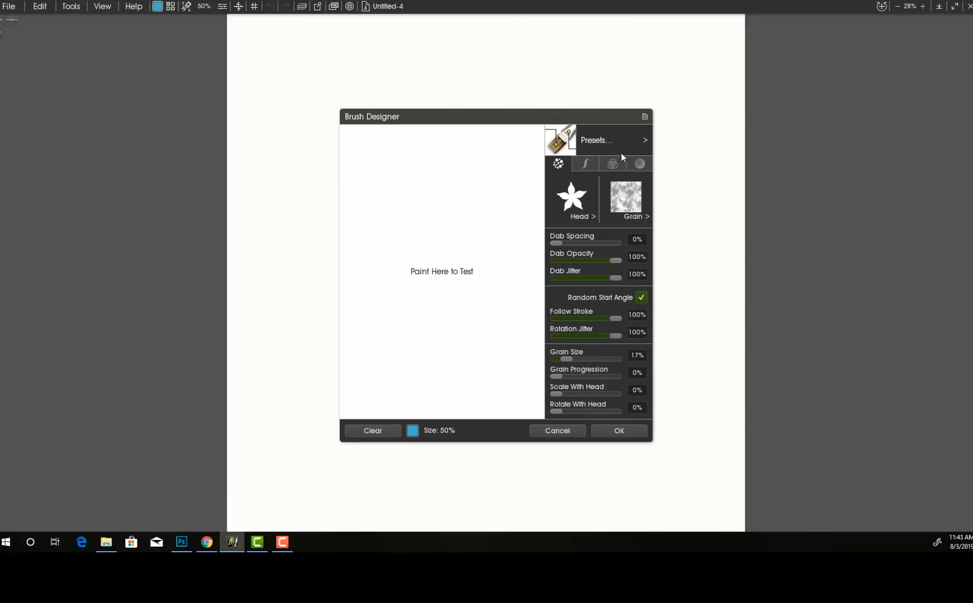
Set the brush grain to the RoundHead image from the Artistic group of the collection.
{"action": "left_click", "coordinate": [612, 207]}
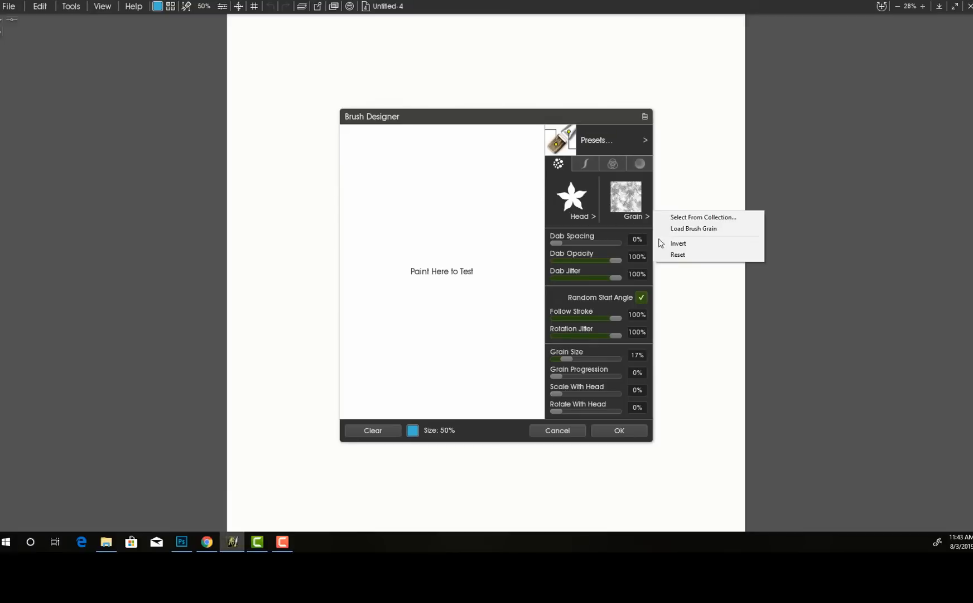
{"action": "left_click", "coordinate": [689, 219]}
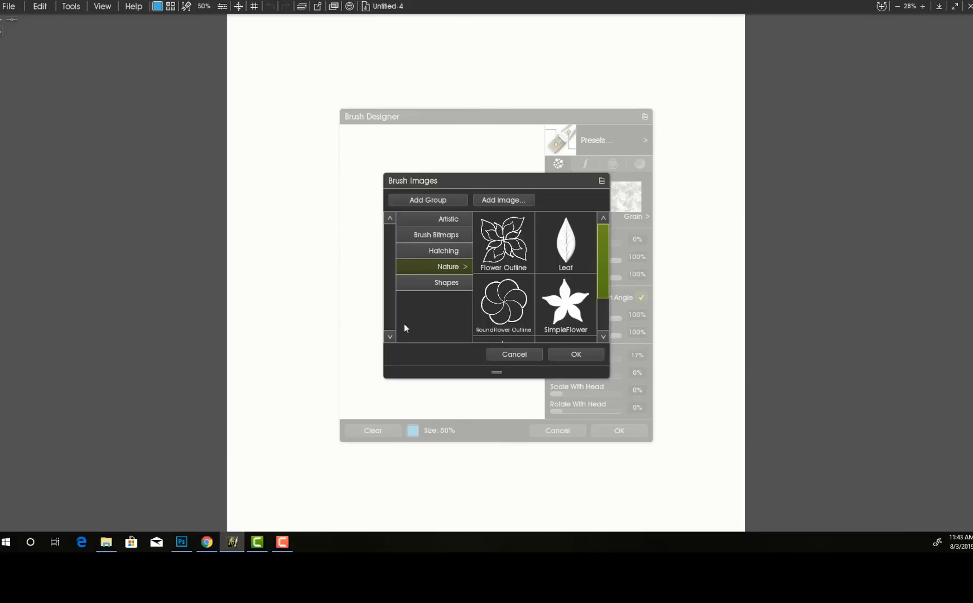
{"action": "left_click", "coordinate": [430, 289]}
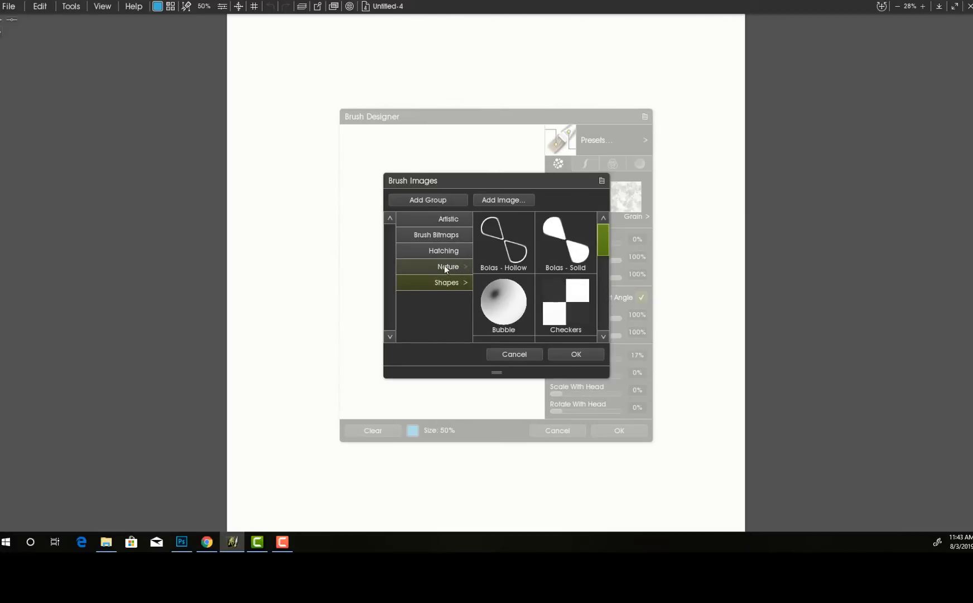
{"action": "left_click", "coordinate": [443, 265]}
{"action": "left_click", "coordinate": [445, 252]}
{"action": "left_click", "coordinate": [436, 234]}
{"action": "left_click", "coordinate": [432, 221]}
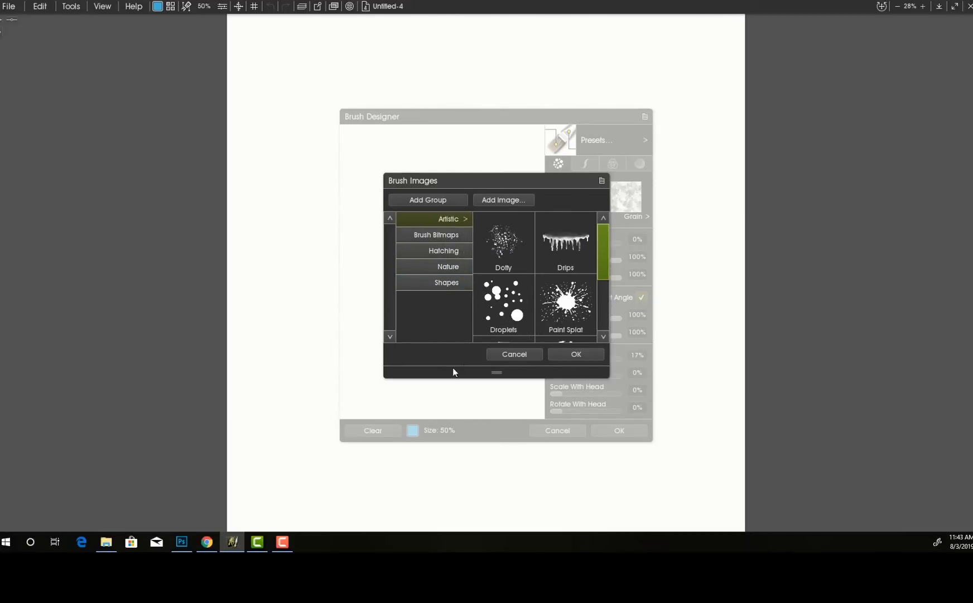
{"action": "scroll", "coordinate": [504, 327], "scroll_direction": "down", "scroll_amount": 3}
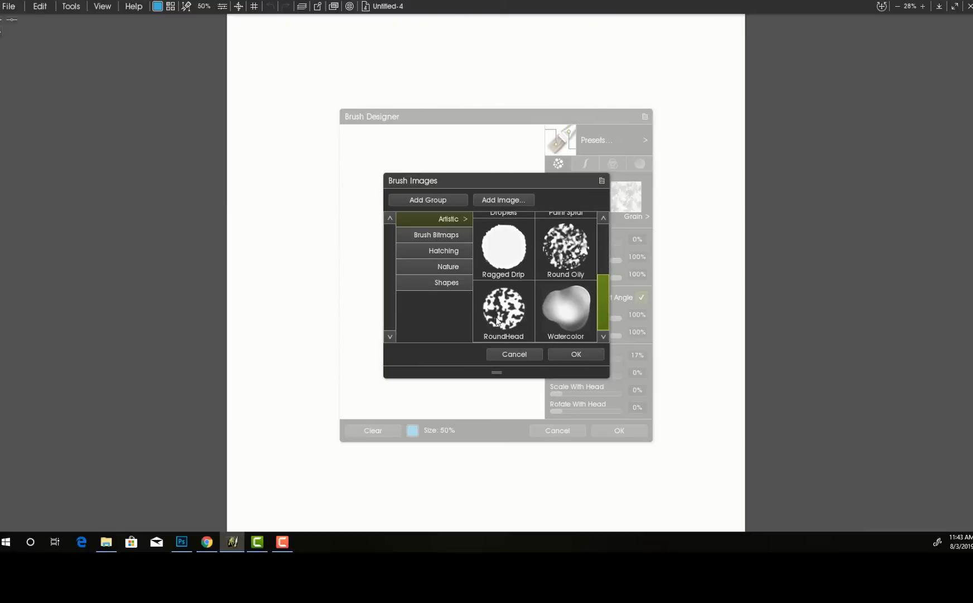
{"action": "left_click", "coordinate": [498, 321]}
{"action": "left_click", "coordinate": [576, 354]}
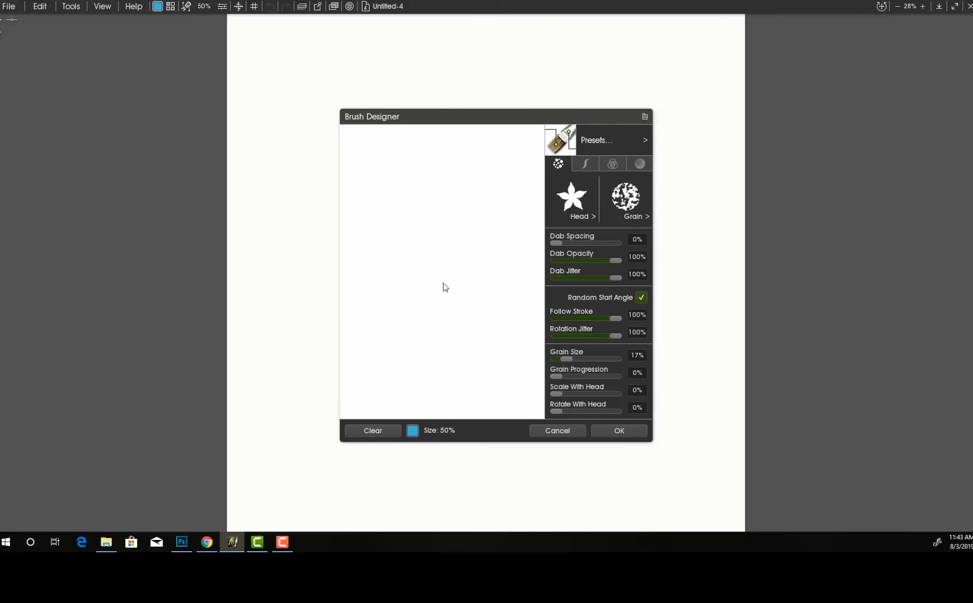
Restore the brush's default settings and try them with a curved stroke in the test area, clearing it at the end.
{"action": "left_click", "coordinate": [628, 143]}
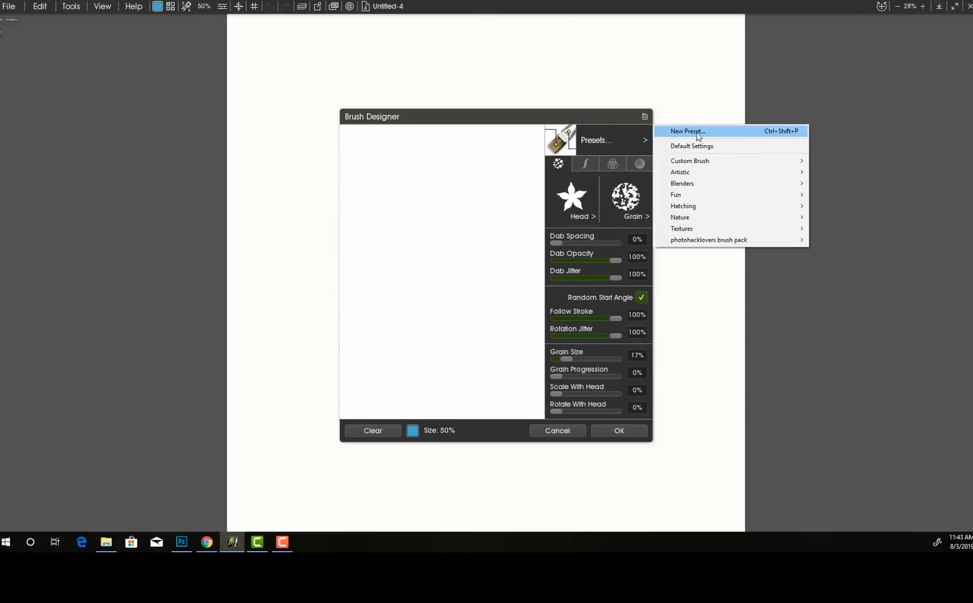
{"action": "left_click", "coordinate": [670, 146]}
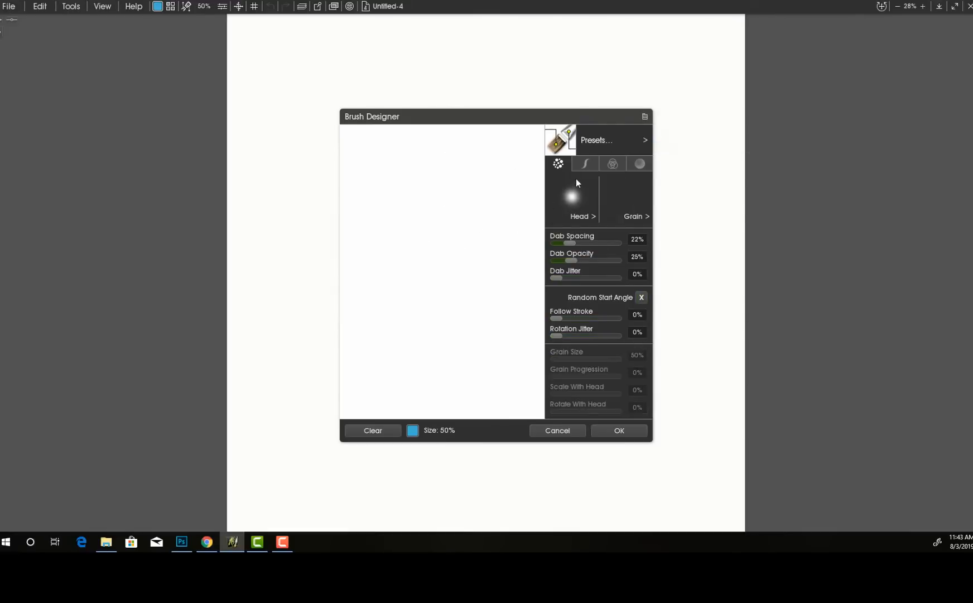
{"action": "mouse_move", "coordinate": [416, 195]}
{"action": "left_mouse_down"}
{"action": "mouse_move", "coordinate": [511, 283]}
{"action": "mouse_move", "coordinate": [427, 273]}
{"action": "left_mouse_up"}
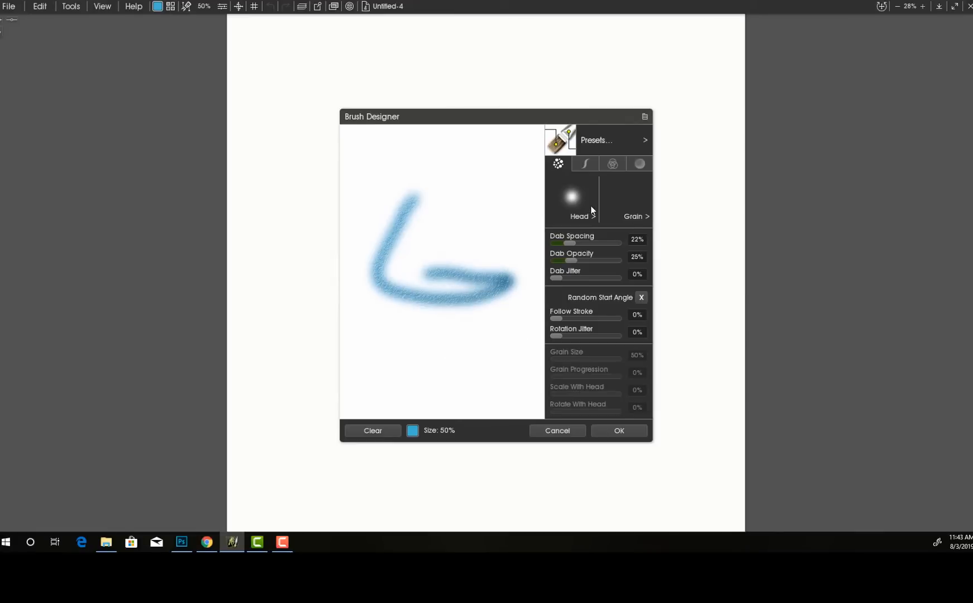
{"action": "left_click", "coordinate": [571, 204]}
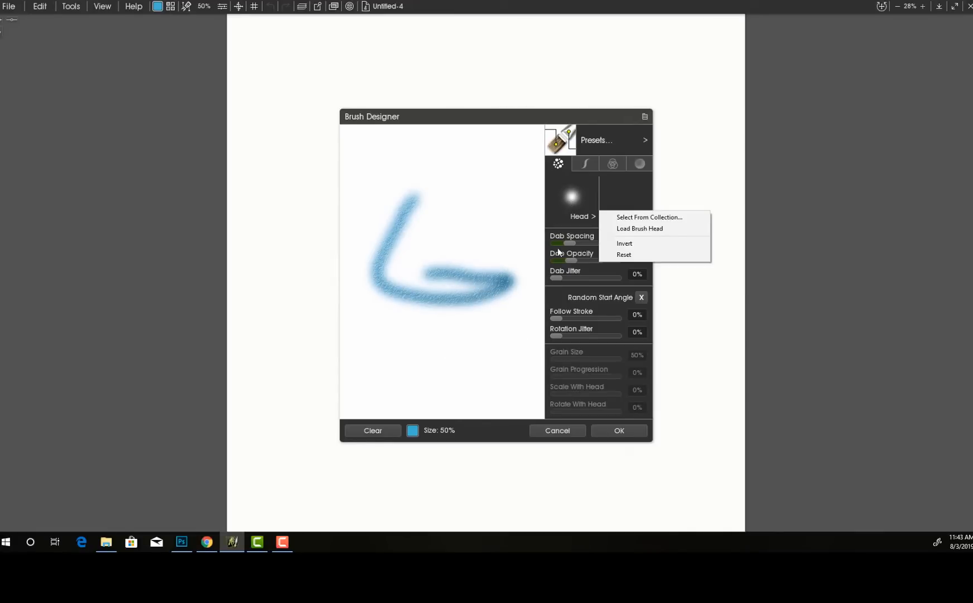
{"action": "left_click", "coordinate": [394, 431]}
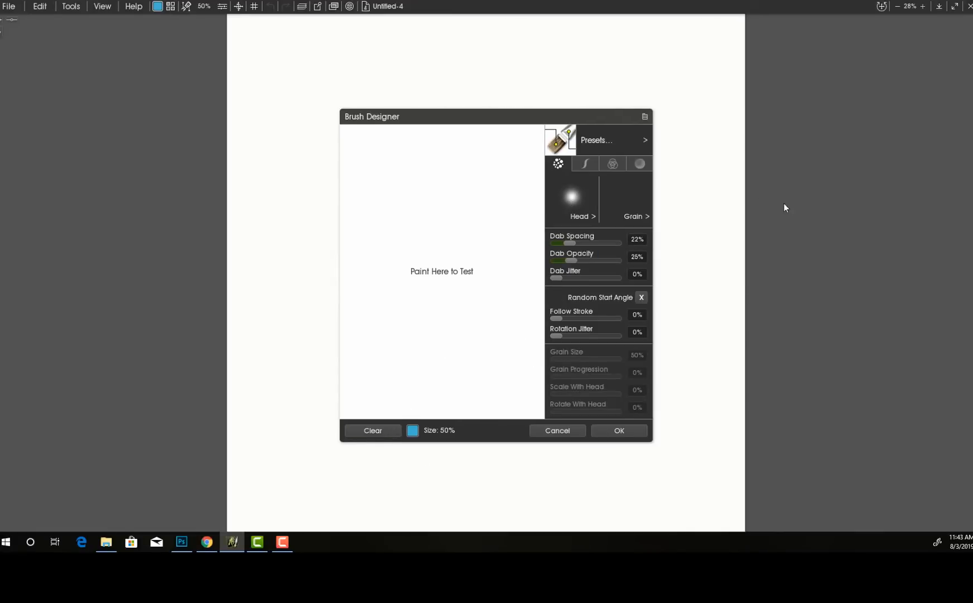
{"action": "left_click", "coordinate": [610, 146]}
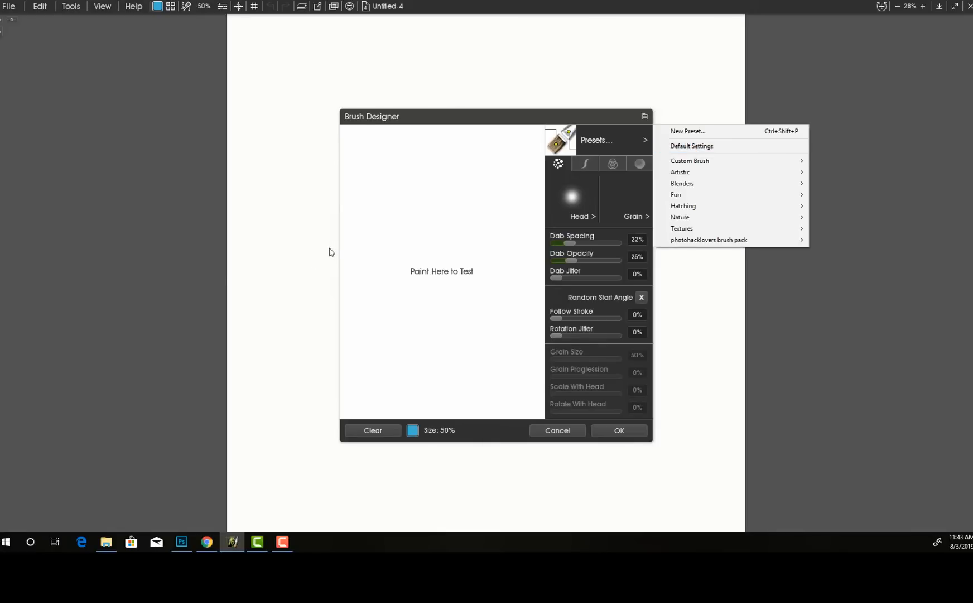
{"action": "left_click", "coordinate": [483, 184]}
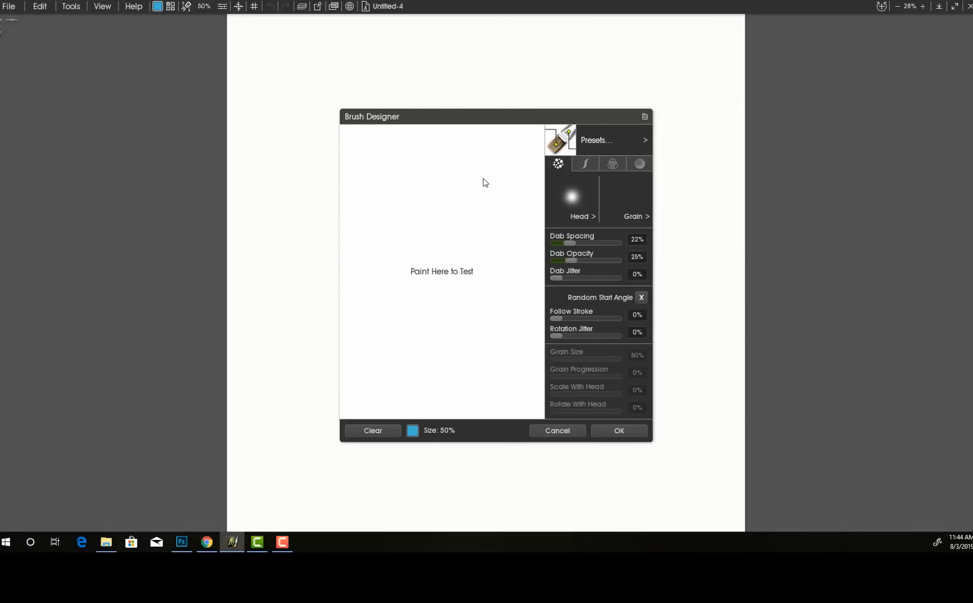
Choose the SimpleFlower image from the collection's Nature group as the head of the default brush.
{"action": "left_click", "coordinate": [566, 215]}
{"action": "left_click", "coordinate": [646, 217]}
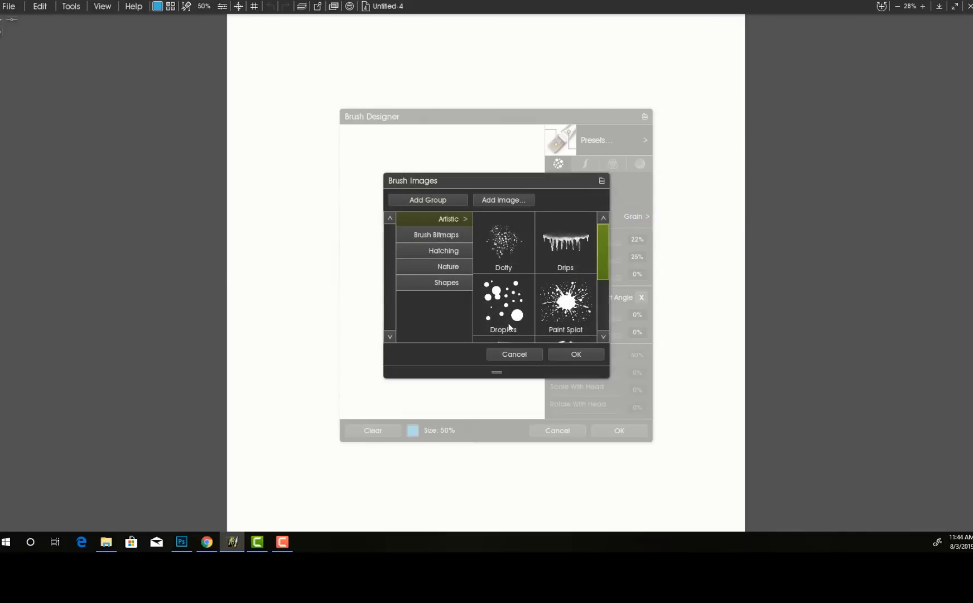
{"action": "left_click", "coordinate": [437, 288]}
{"action": "scroll", "coordinate": [555, 296], "scroll_direction": "down", "scroll_amount": 5}
{"action": "scroll", "coordinate": [556, 296], "scroll_direction": "down", "scroll_amount": 3}
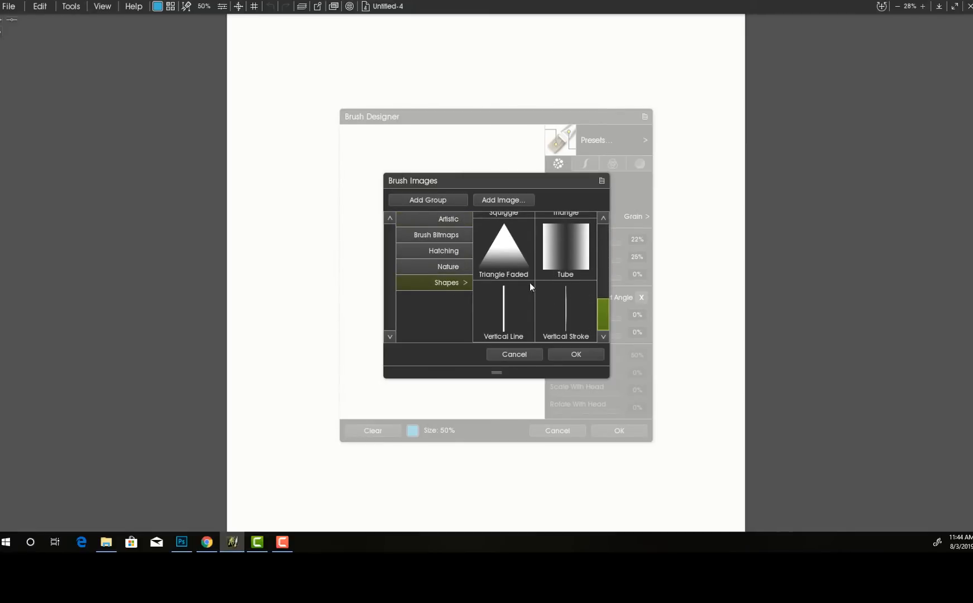
{"action": "left_click", "coordinate": [434, 268]}
{"action": "scroll", "coordinate": [538, 265], "scroll_direction": "down", "scroll_amount": 1}
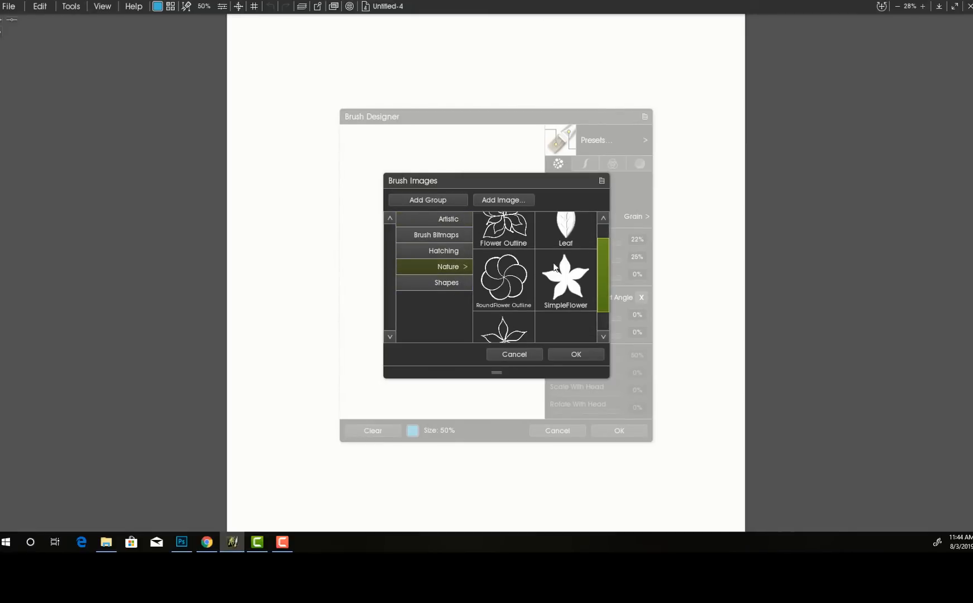
{"action": "left_click", "coordinate": [556, 264]}
{"action": "left_click", "coordinate": [580, 353]}
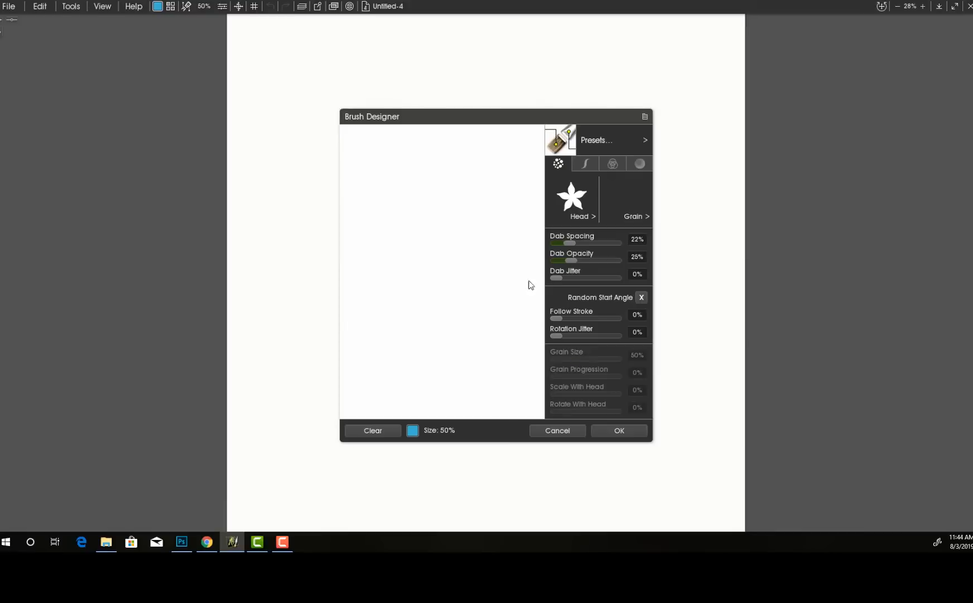
Browse the collection's groups for a grain image and apply RoundHead from the Artistic group as the brush grain.
{"action": "left_click", "coordinate": [628, 202]}
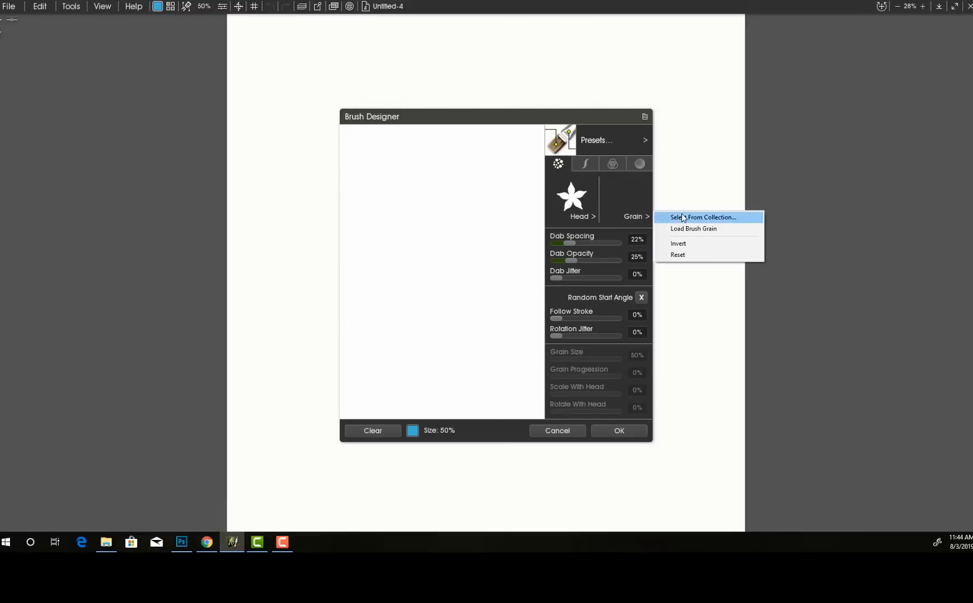
{"action": "left_click", "coordinate": [705, 215]}
{"action": "scroll", "coordinate": [562, 294], "scroll_direction": "down", "scroll_amount": 1}
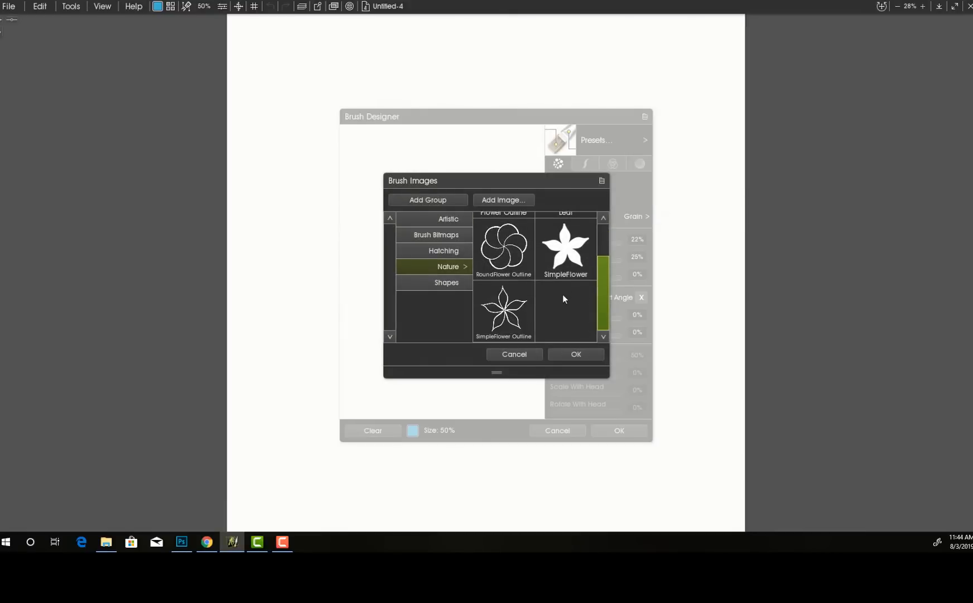
{"action": "left_click", "coordinate": [417, 233]}
{"action": "scroll", "coordinate": [546, 290], "scroll_direction": "down", "scroll_amount": 2}
{"action": "scroll", "coordinate": [546, 290], "scroll_direction": "down", "scroll_amount": 1}
{"action": "left_click", "coordinate": [450, 268]}
{"action": "left_click", "coordinate": [446, 284]}
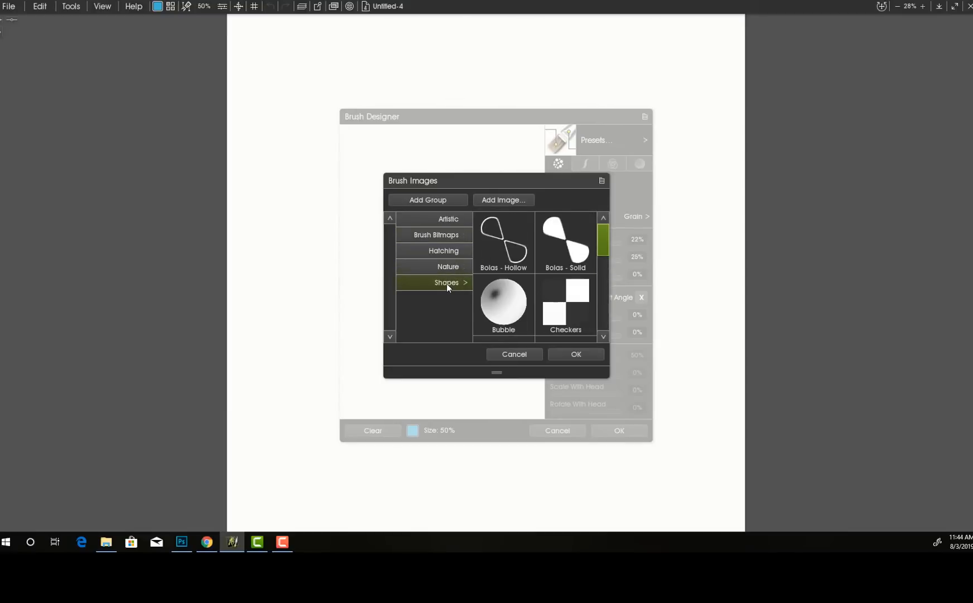
{"action": "scroll", "coordinate": [515, 295], "scroll_direction": "down", "scroll_amount": 5}
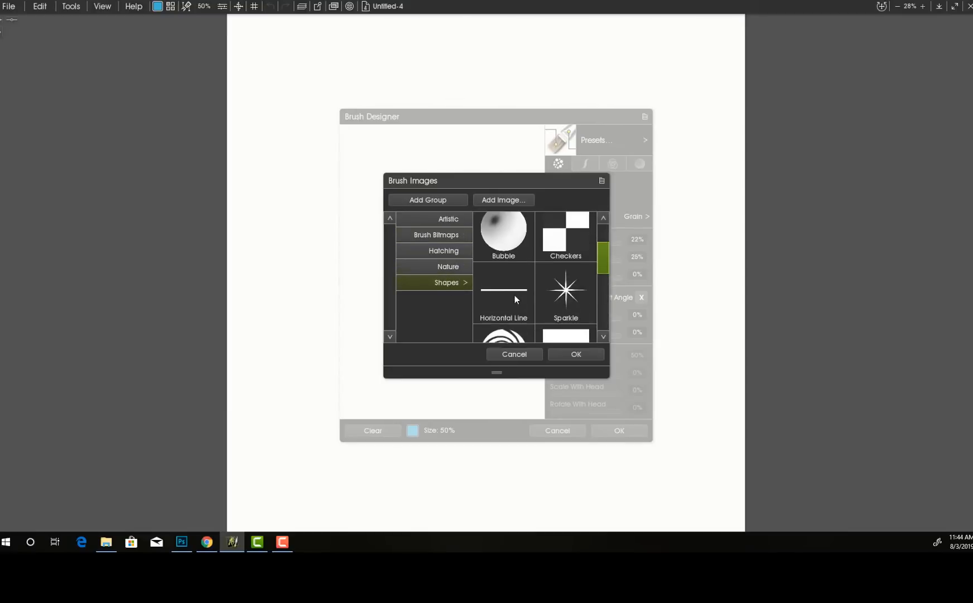
{"action": "left_click", "coordinate": [450, 219]}
{"action": "scroll", "coordinate": [505, 281], "scroll_direction": "down", "scroll_amount": 2}
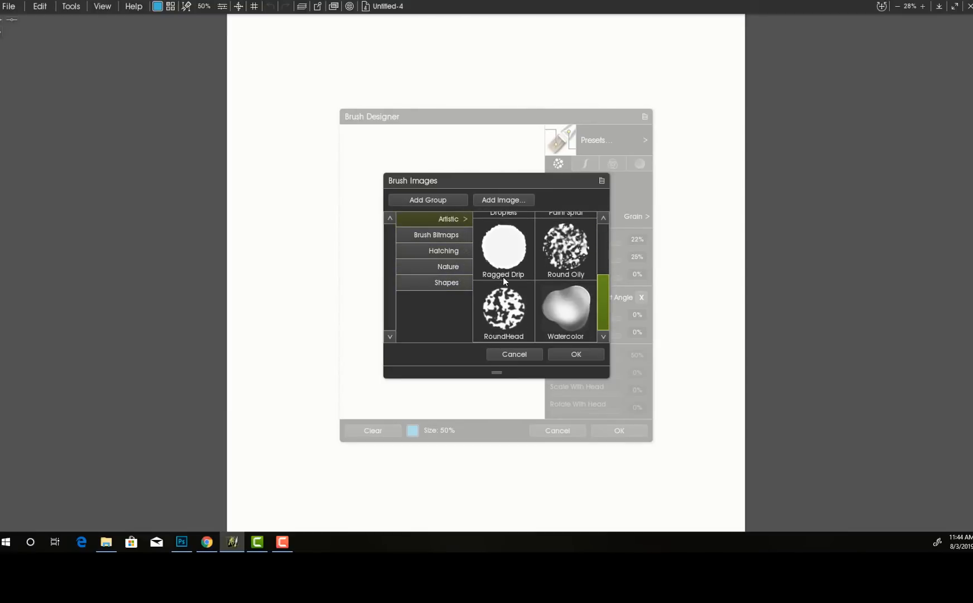
{"action": "left_click", "coordinate": [529, 338]}
{"action": "left_click", "coordinate": [578, 354]}
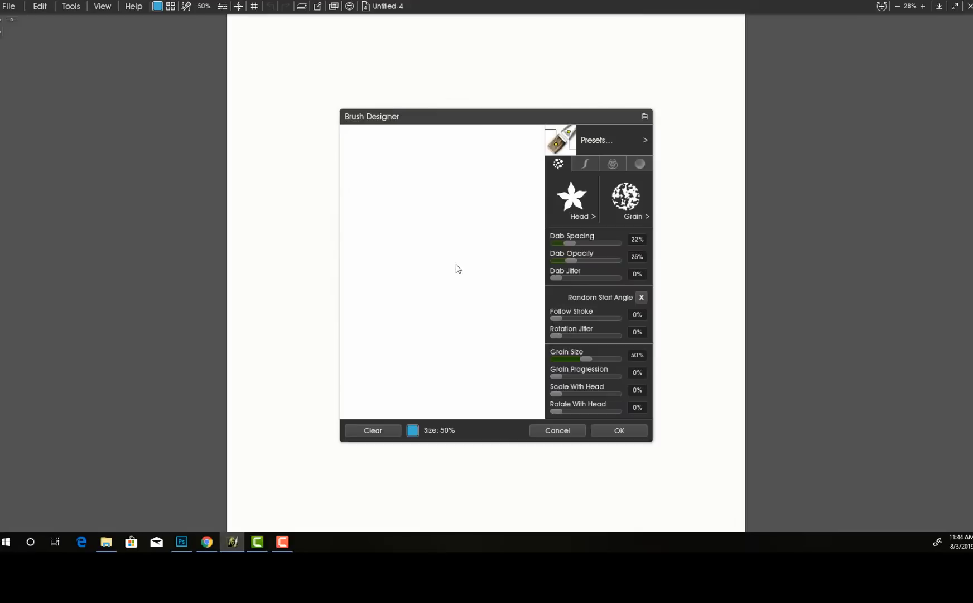
Try the flower brush with a looping stroke in the test area and clear it.
{"action": "mouse_move", "coordinate": [429, 212]}
{"action": "left_mouse_down"}
{"action": "mouse_move", "coordinate": [423, 341]}
{"action": "mouse_move", "coordinate": [463, 245]}
{"action": "mouse_move", "coordinate": [456, 223]}
{"action": "left_mouse_up"}
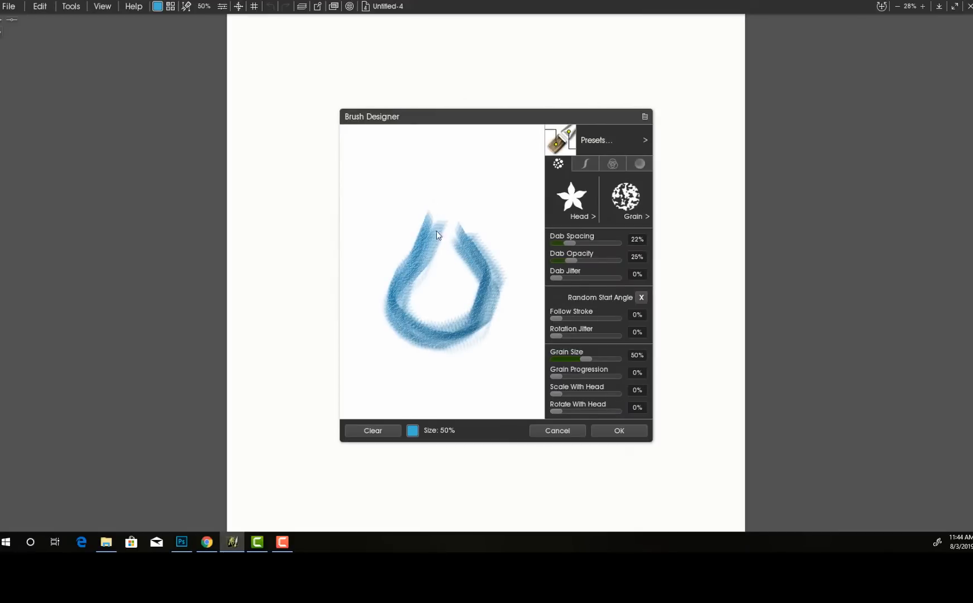
{"action": "left_click", "coordinate": [369, 430]}
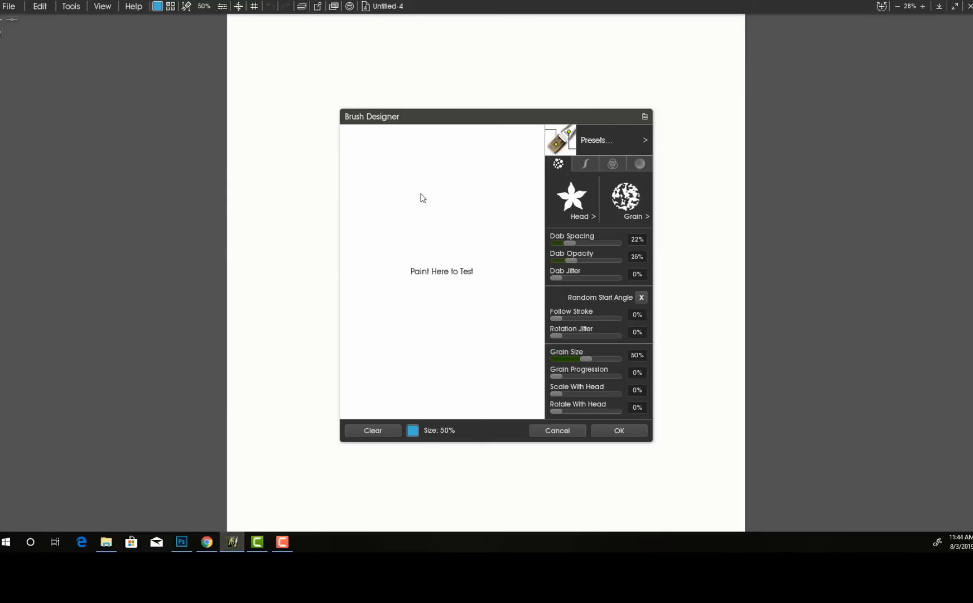
{"action": "left_click", "coordinate": [438, 222]}
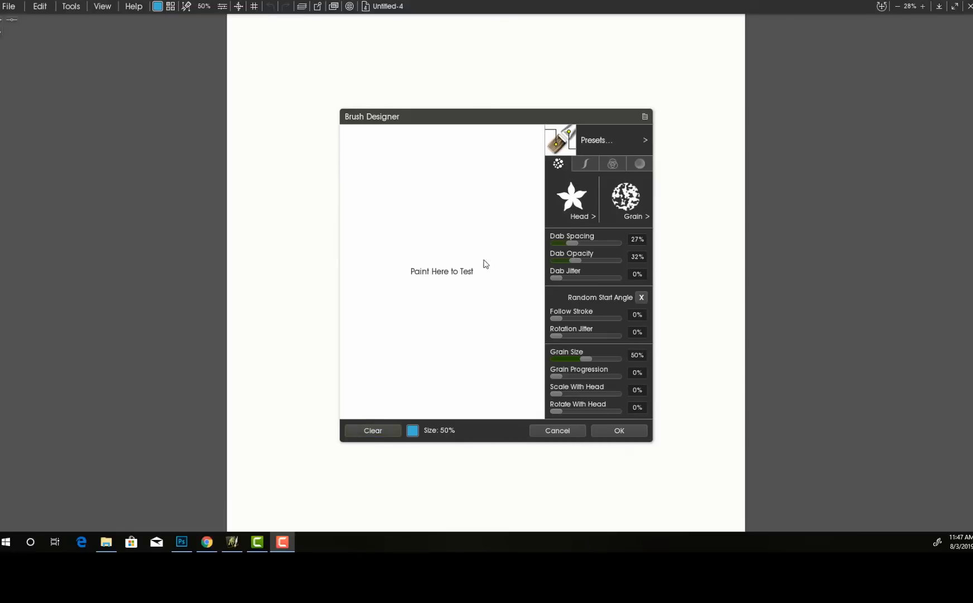
Paint several overlapping test strokes and two single dabs with the flower brush, and clear the test area.
{"action": "left_click", "coordinate": [481, 202]}
{"action": "mouse_move", "coordinate": [484, 215]}
{"action": "left_mouse_down"}
{"action": "mouse_move", "coordinate": [474, 291]}
{"action": "mouse_move", "coordinate": [461, 299]}
{"action": "mouse_move", "coordinate": [429, 301]}
{"action": "mouse_move", "coordinate": [411, 288]}
{"action": "mouse_move", "coordinate": [431, 217]}
{"action": "mouse_move", "coordinate": [460, 198]}
{"action": "mouse_move", "coordinate": [388, 223]}
{"action": "mouse_move", "coordinate": [376, 264]}
{"action": "mouse_move", "coordinate": [432, 329]}
{"action": "mouse_move", "coordinate": [499, 347]}
{"action": "left_mouse_up"}
{"action": "left_click", "coordinate": [446, 365]}
{"action": "left_click", "coordinate": [411, 367]}
{"action": "mouse_move", "coordinate": [508, 292]}
{"action": "left_mouse_down"}
{"action": "mouse_move", "coordinate": [439, 313]}
{"action": "mouse_move", "coordinate": [428, 271]}
{"action": "mouse_move", "coordinate": [474, 294]}
{"action": "mouse_move", "coordinate": [454, 206]}
{"action": "left_mouse_up"}
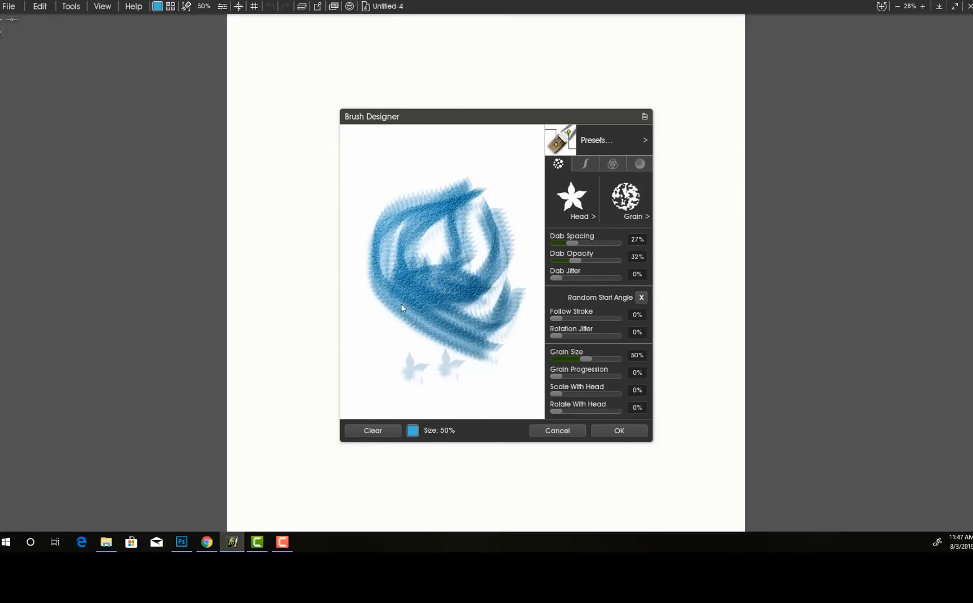
{"action": "left_click", "coordinate": [371, 431]}
Set the dab spacing to 43% and try it with a U-shaped test stroke, clearing it at the end.
{"action": "left_click_drag", "start_coordinate": [573, 244], "coordinate": [581, 243]}
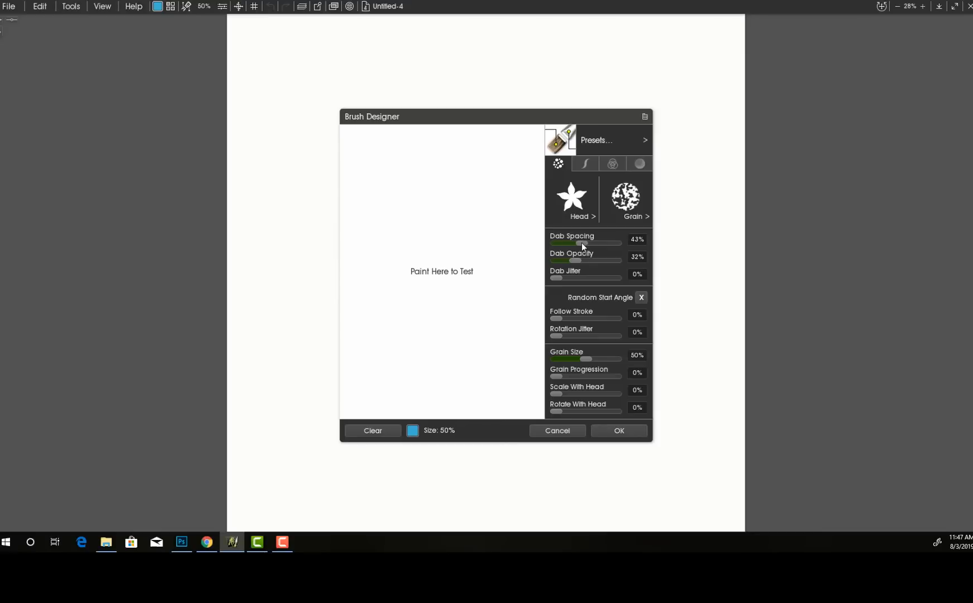
{"action": "mouse_move", "coordinate": [452, 202]}
{"action": "left_mouse_down"}
{"action": "mouse_move", "coordinate": [397, 280]}
{"action": "mouse_move", "coordinate": [395, 330]}
{"action": "mouse_move", "coordinate": [487, 350]}
{"action": "mouse_move", "coordinate": [498, 218]}
{"action": "left_mouse_up"}
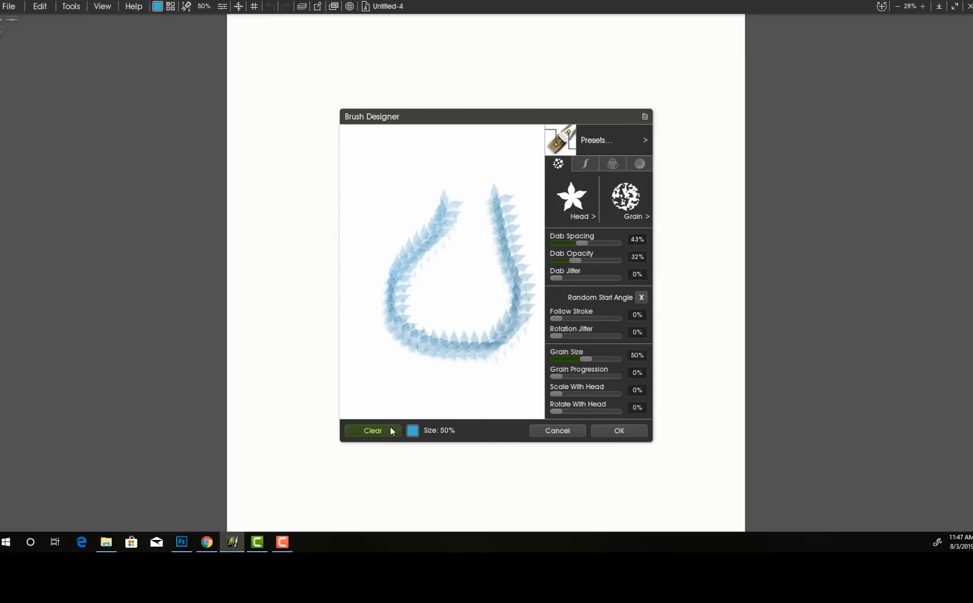
{"action": "left_click", "coordinate": [374, 430]}
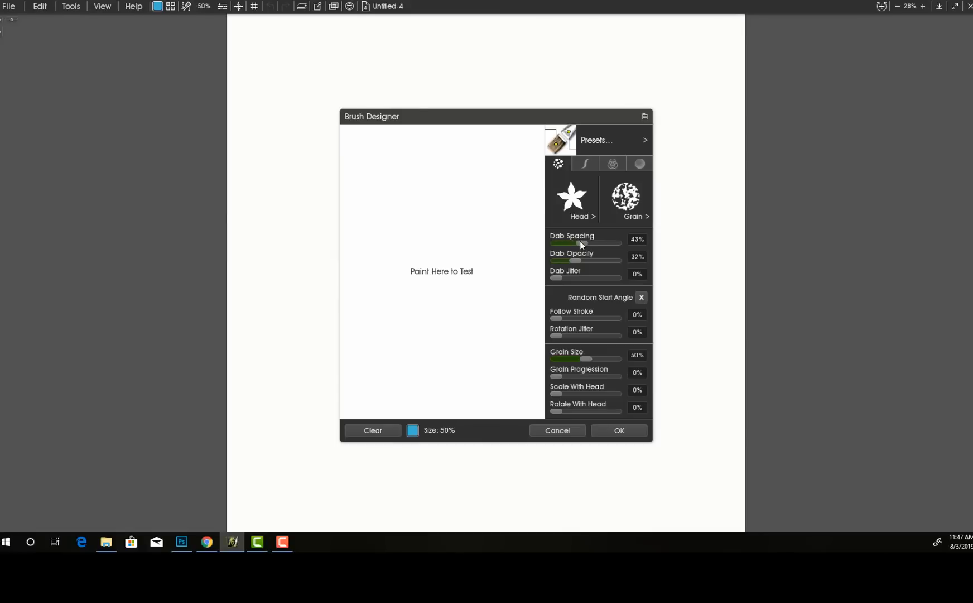
Increase the dab spacing beyond 43% and try it with another test stroke, clearing it at the end.
{"action": "left_click_drag", "start_coordinate": [581, 243], "coordinate": [587, 243]}
{"action": "left_click_drag", "start_coordinate": [585, 243], "coordinate": [591, 242]}
{"action": "mouse_move", "coordinate": [476, 198]}
{"action": "left_mouse_down"}
{"action": "mouse_move", "coordinate": [443, 253]}
{"action": "mouse_move", "coordinate": [379, 283]}
{"action": "mouse_move", "coordinate": [367, 305]}
{"action": "mouse_move", "coordinate": [378, 337]}
{"action": "mouse_move", "coordinate": [482, 378]}
{"action": "left_mouse_up"}
{"action": "left_click", "coordinate": [379, 430]}
Set the dab spacing to 100% and the dab opacity to 0%, trying them with a ring-shaped test stroke that is cleared.
{"action": "left_click_drag", "start_coordinate": [590, 244], "coordinate": [594, 243]}
{"action": "mouse_move", "coordinate": [450, 167]}
{"action": "left_mouse_down"}
{"action": "mouse_move", "coordinate": [388, 220]}
{"action": "mouse_move", "coordinate": [375, 268]}
{"action": "mouse_move", "coordinate": [384, 303]}
{"action": "mouse_move", "coordinate": [446, 337]}
{"action": "mouse_move", "coordinate": [508, 333]}
{"action": "mouse_move", "coordinate": [536, 277]}
{"action": "mouse_move", "coordinate": [527, 219]}
{"action": "mouse_move", "coordinate": [506, 173]}
{"action": "mouse_move", "coordinate": [473, 170]}
{"action": "left_mouse_up"}
{"action": "left_click_drag", "start_coordinate": [567, 261], "coordinate": [552, 261]}
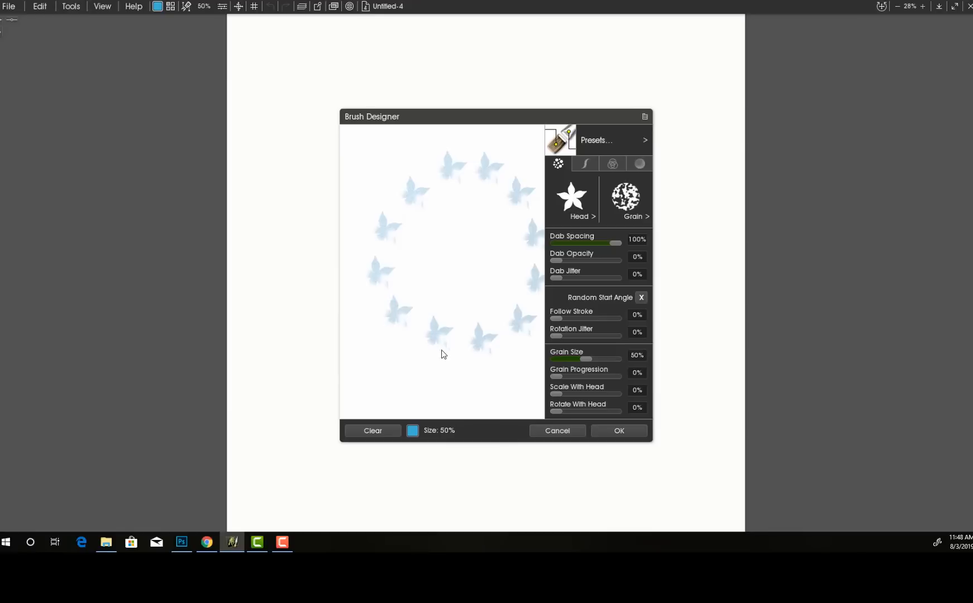
{"action": "left_click", "coordinate": [364, 430]}
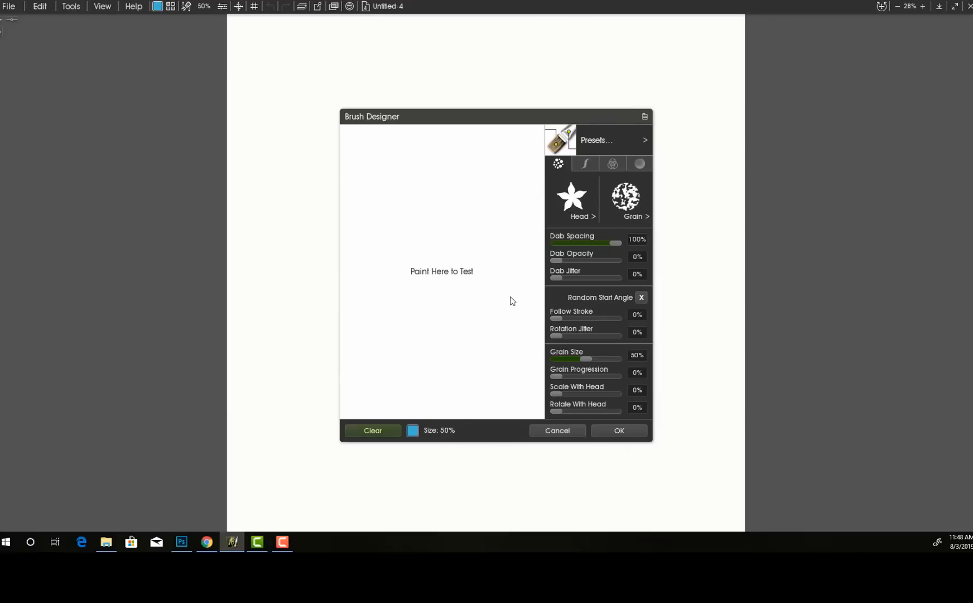
Set the dab opacity to 100% and the dab spacing to 94%, trying them with a ring of test dabs that is cleared.
{"action": "mouse_move", "coordinate": [555, 260]}
{"action": "left_mouse_down"}
{"action": "mouse_move", "coordinate": [633, 258]}
{"action": "mouse_move", "coordinate": [611, 242]}
{"action": "left_mouse_up"}
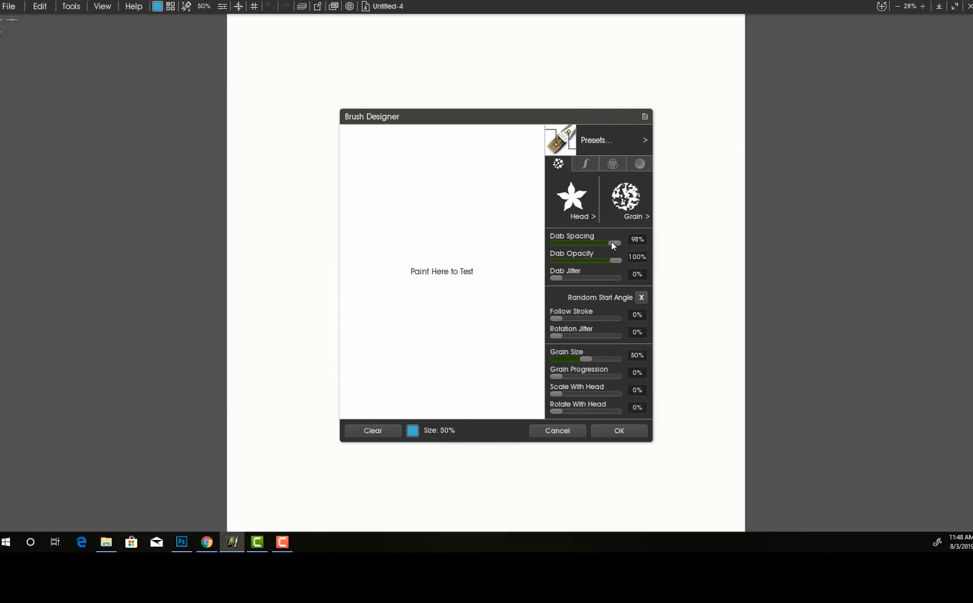
{"action": "left_click", "coordinate": [404, 193]}
{"action": "mouse_move", "coordinate": [384, 242]}
{"action": "left_mouse_down"}
{"action": "mouse_move", "coordinate": [432, 299]}
{"action": "mouse_move", "coordinate": [497, 247]}
{"action": "mouse_move", "coordinate": [462, 191]}
{"action": "left_mouse_up"}
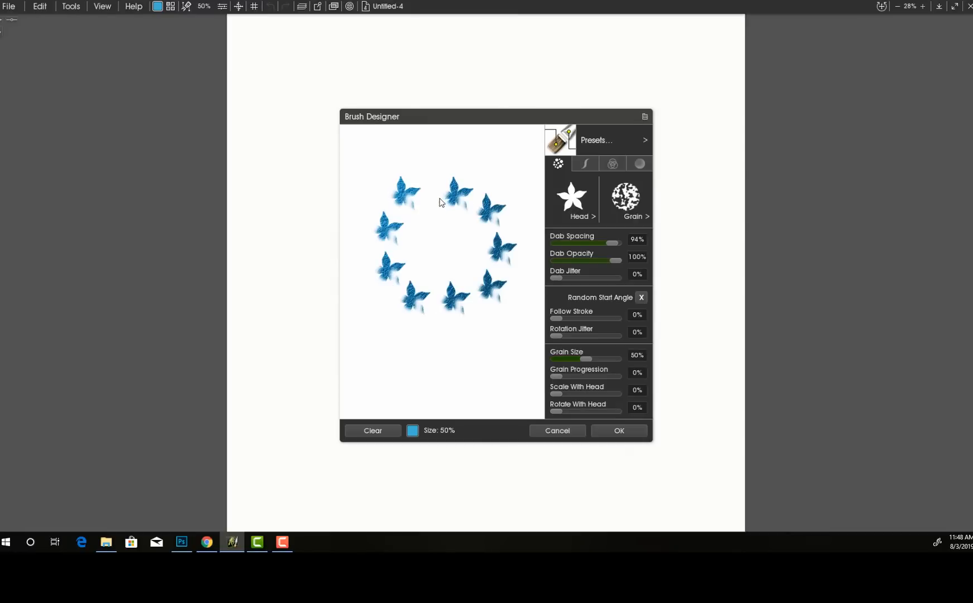
{"action": "left_click", "coordinate": [367, 430]}
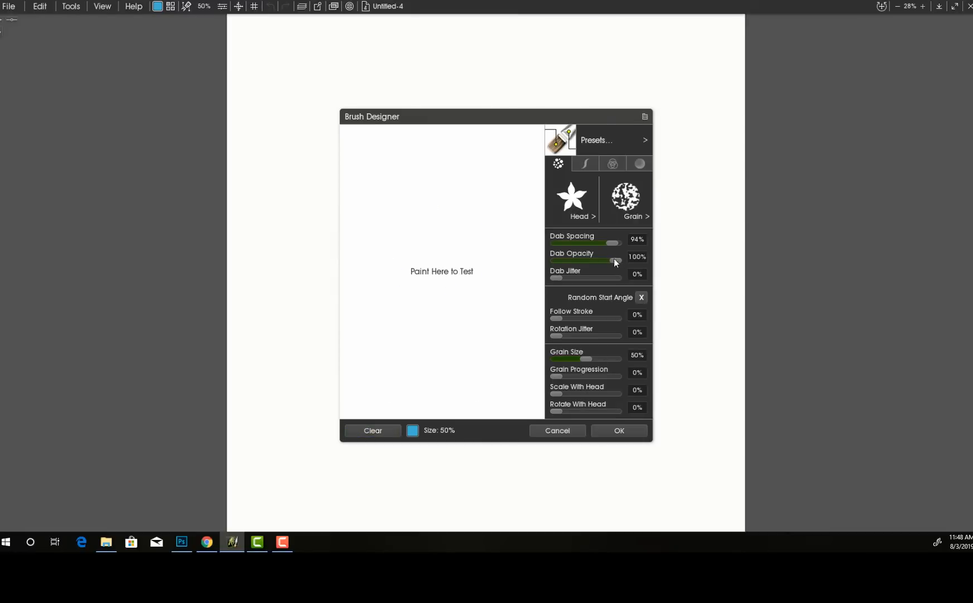
Set the dab spacing to 84% and the dab opacity to 94%, trying them with ring and spiral test strokes that are cleared.
{"action": "left_click_drag", "start_coordinate": [607, 242], "coordinate": [605, 242]}
{"action": "mouse_move", "coordinate": [412, 200]}
{"action": "left_mouse_down"}
{"action": "mouse_move", "coordinate": [382, 240]}
{"action": "mouse_move", "coordinate": [394, 262]}
{"action": "mouse_move", "coordinate": [435, 272]}
{"action": "mouse_move", "coordinate": [484, 218]}
{"action": "left_mouse_up"}
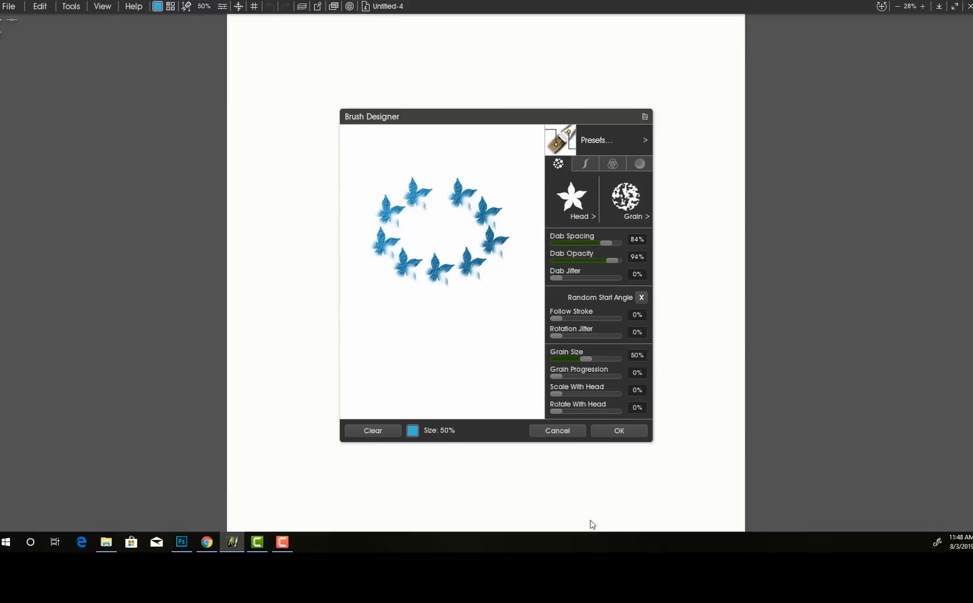
{"action": "left_click", "coordinate": [378, 435]}
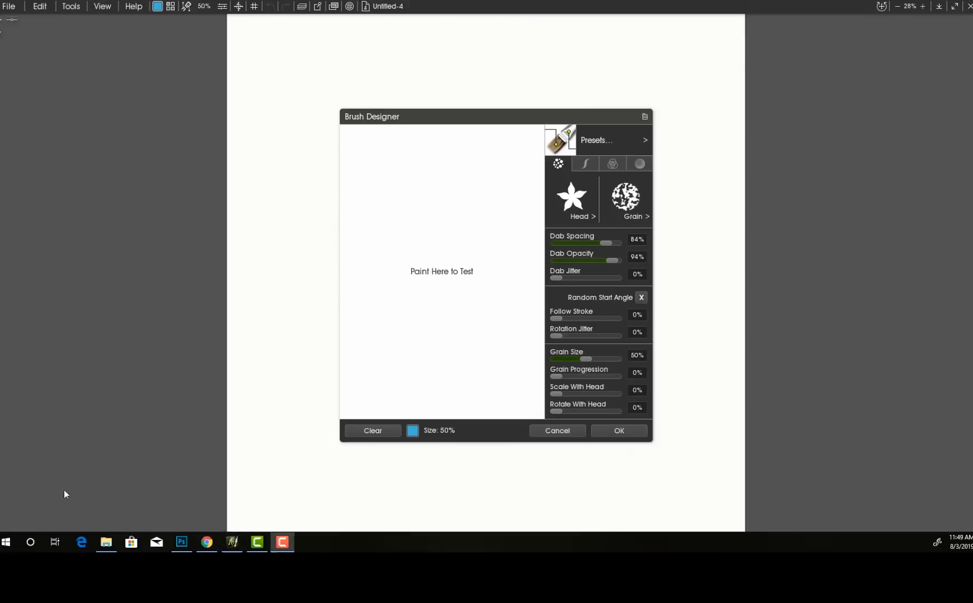
{"action": "mouse_move", "coordinate": [454, 224]}
{"action": "left_mouse_down"}
{"action": "mouse_move", "coordinate": [378, 271]}
{"action": "mouse_move", "coordinate": [404, 342]}
{"action": "mouse_move", "coordinate": [490, 328]}
{"action": "left_mouse_up"}
{"action": "mouse_move", "coordinate": [509, 286]}
{"action": "left_mouse_down"}
{"action": "mouse_move", "coordinate": [502, 220]}
{"action": "mouse_move", "coordinate": [473, 188]}
{"action": "mouse_move", "coordinate": [427, 168]}
{"action": "mouse_move", "coordinate": [367, 204]}
{"action": "left_mouse_up"}
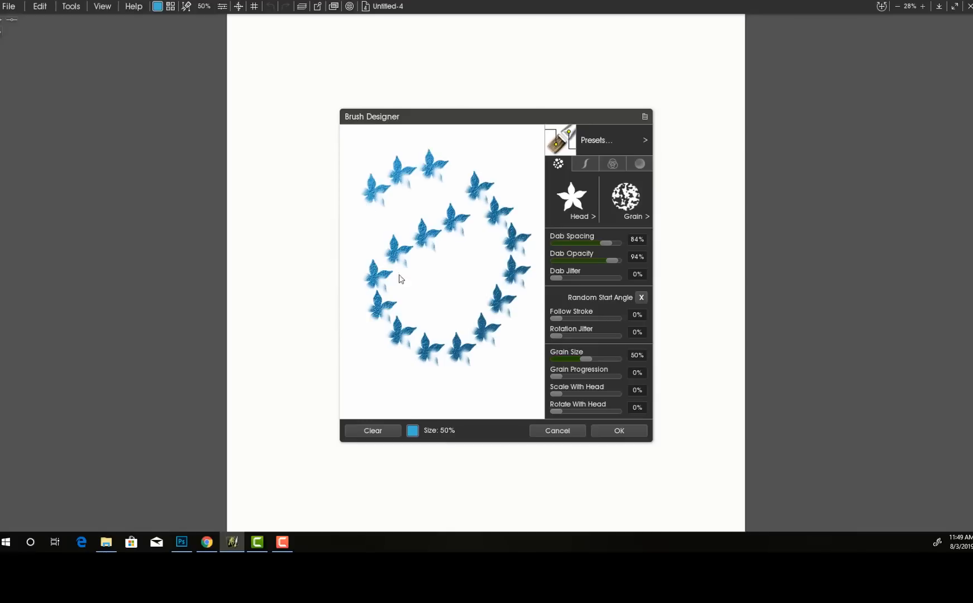
{"action": "left_click", "coordinate": [383, 428]}
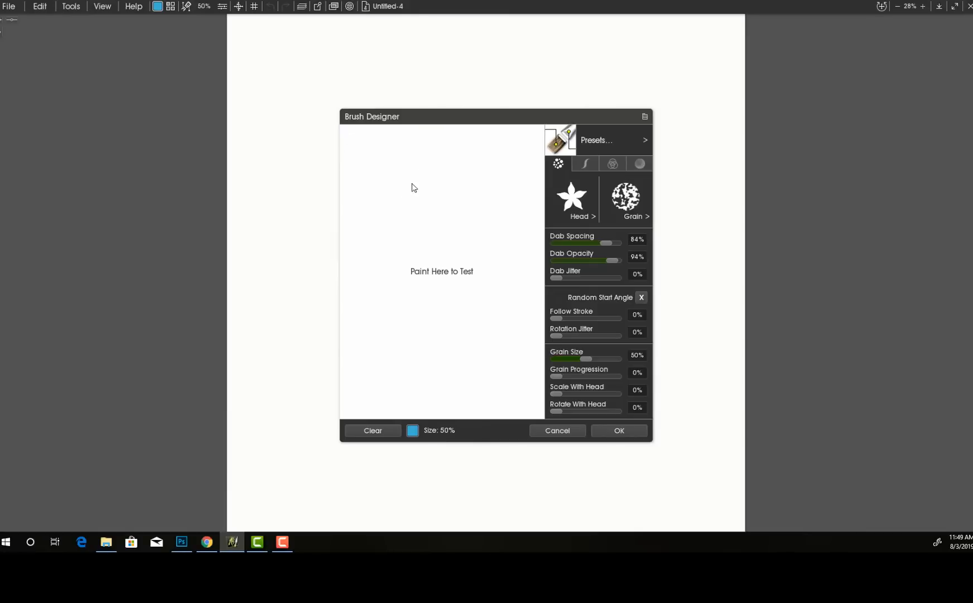
Set the dab jitter to 75% and try it with a long winding test stroke, clearing it at the end.
{"action": "left_click_drag", "start_coordinate": [558, 279], "coordinate": [603, 277]}
{"action": "mouse_move", "coordinate": [419, 176]}
{"action": "left_mouse_down"}
{"action": "mouse_move", "coordinate": [406, 203]}
{"action": "mouse_move", "coordinate": [423, 252]}
{"action": "mouse_move", "coordinate": [457, 280]}
{"action": "mouse_move", "coordinate": [487, 153]}
{"action": "mouse_move", "coordinate": [512, 181]}
{"action": "mouse_move", "coordinate": [522, 244]}
{"action": "mouse_move", "coordinate": [453, 285]}
{"action": "mouse_move", "coordinate": [372, 260]}
{"action": "mouse_move", "coordinate": [351, 320]}
{"action": "mouse_move", "coordinate": [427, 341]}
{"action": "mouse_move", "coordinate": [488, 331]}
{"action": "mouse_move", "coordinate": [506, 399]}
{"action": "mouse_move", "coordinate": [402, 390]}
{"action": "mouse_move", "coordinate": [351, 378]}
{"action": "left_mouse_up"}
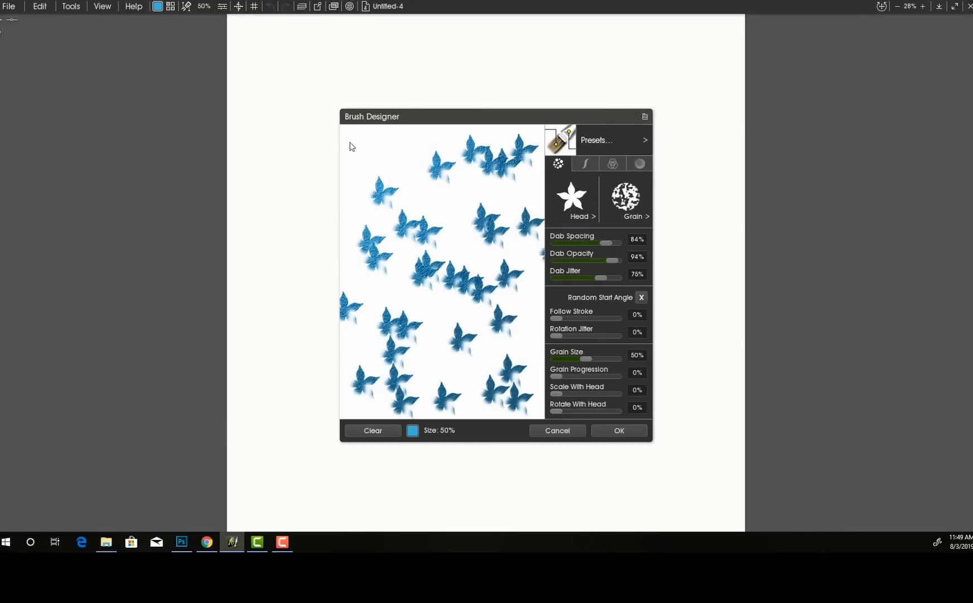
{"action": "left_click", "coordinate": [376, 430]}
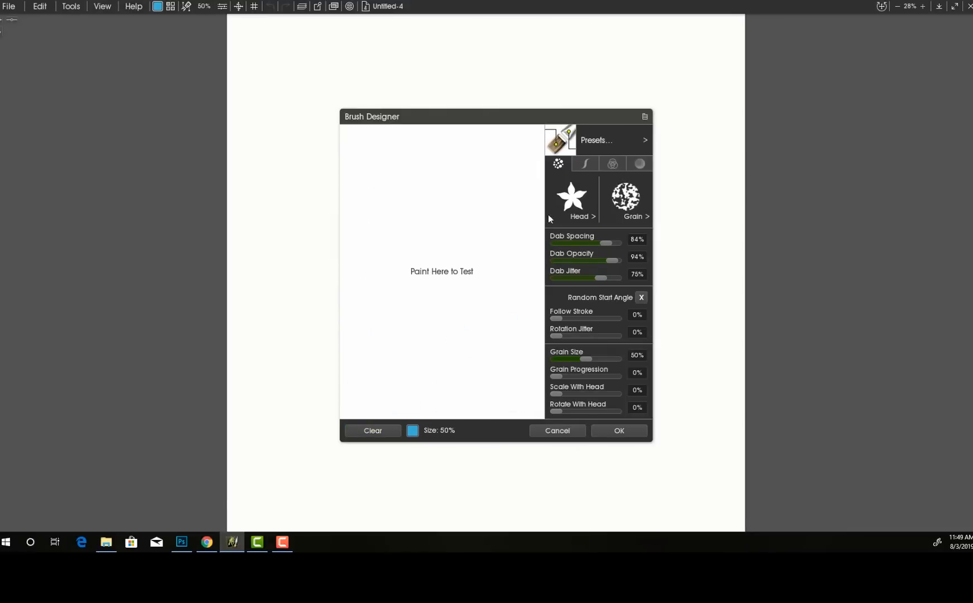
Raise the dab jitter to 91% and try it with a scattered test stroke, clearing it at the end.
{"action": "left_click_drag", "start_coordinate": [601, 278], "coordinate": [612, 277]}
{"action": "mouse_move", "coordinate": [462, 189]}
{"action": "left_mouse_down"}
{"action": "mouse_move", "coordinate": [417, 340]}
{"action": "mouse_move", "coordinate": [486, 218]}
{"action": "mouse_move", "coordinate": [395, 161]}
{"action": "mouse_move", "coordinate": [373, 167]}
{"action": "left_mouse_up"}
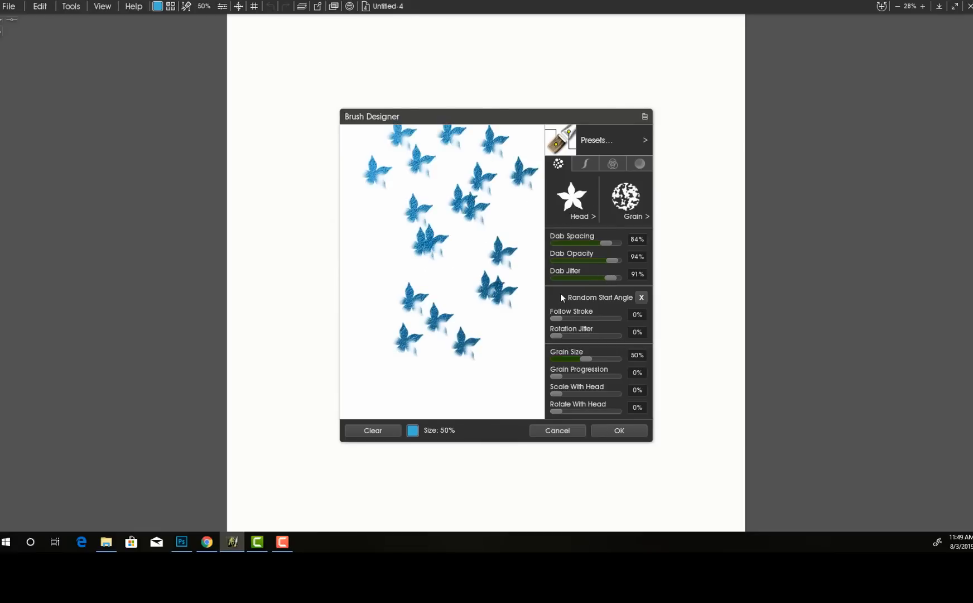
{"action": "left_click", "coordinate": [380, 430]}
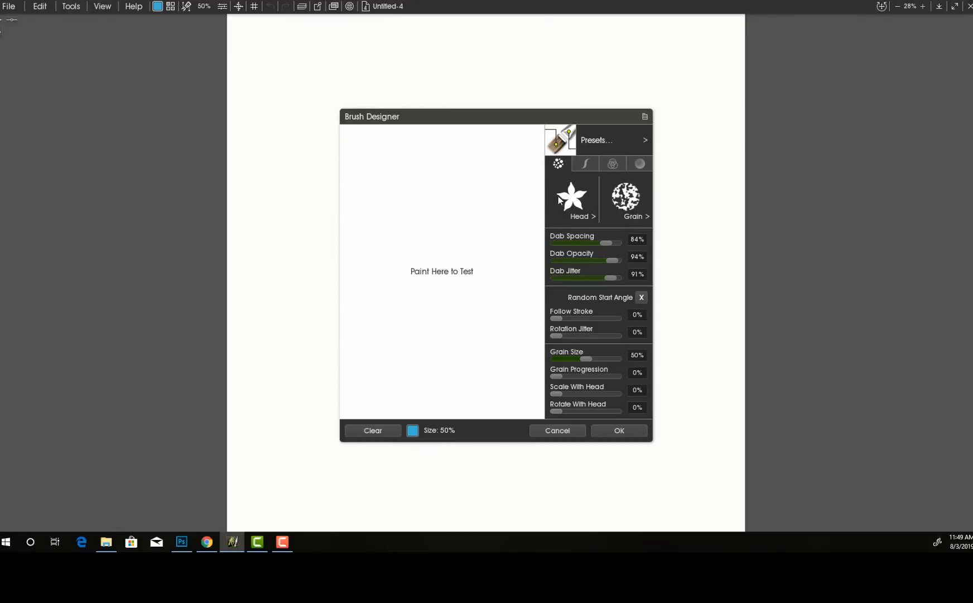
Replace the brush head with the Leaf image from the Nature group of the brush image collection.
{"action": "left_click", "coordinate": [578, 212]}
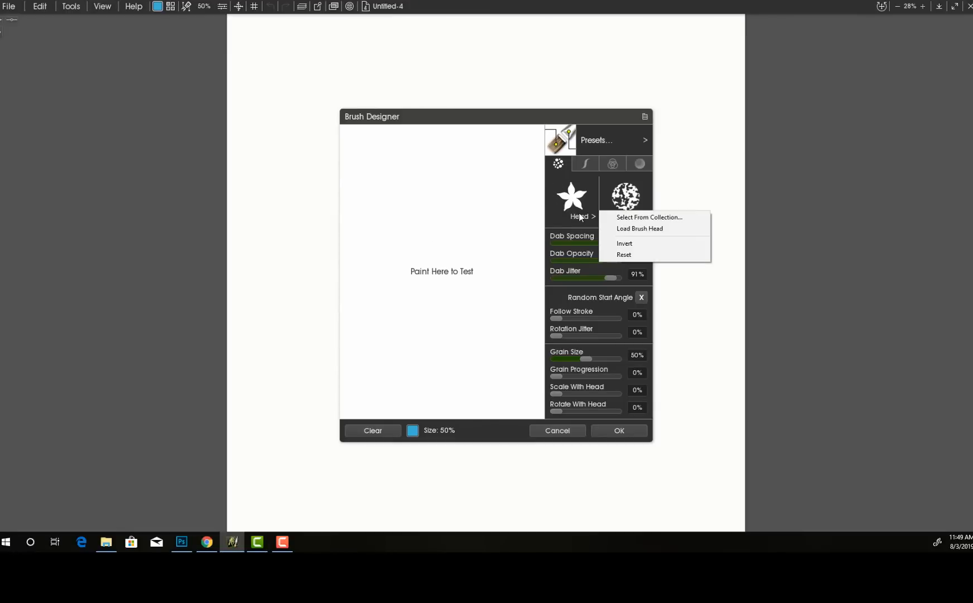
{"action": "left_click", "coordinate": [634, 217]}
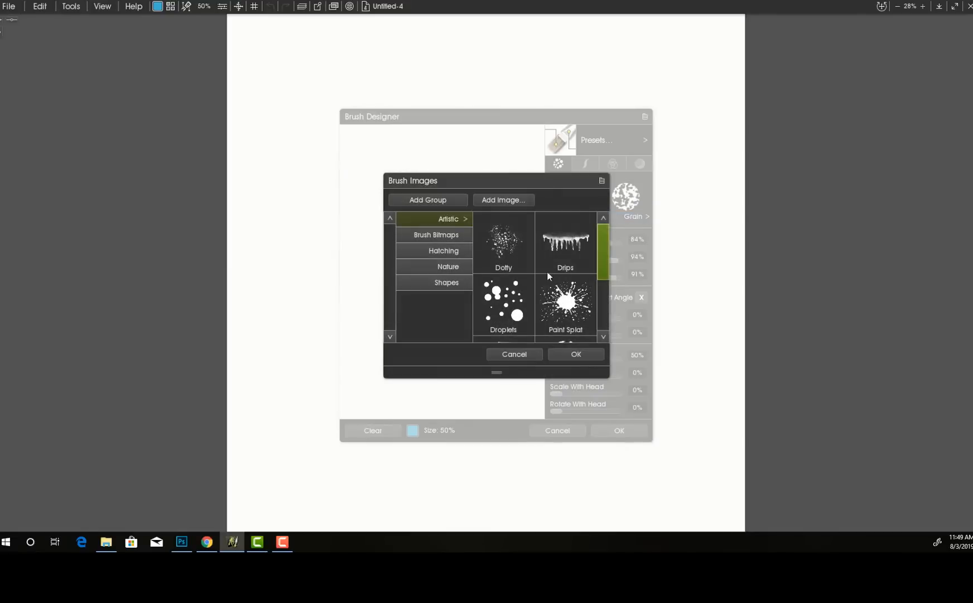
{"action": "left_click", "coordinate": [427, 251]}
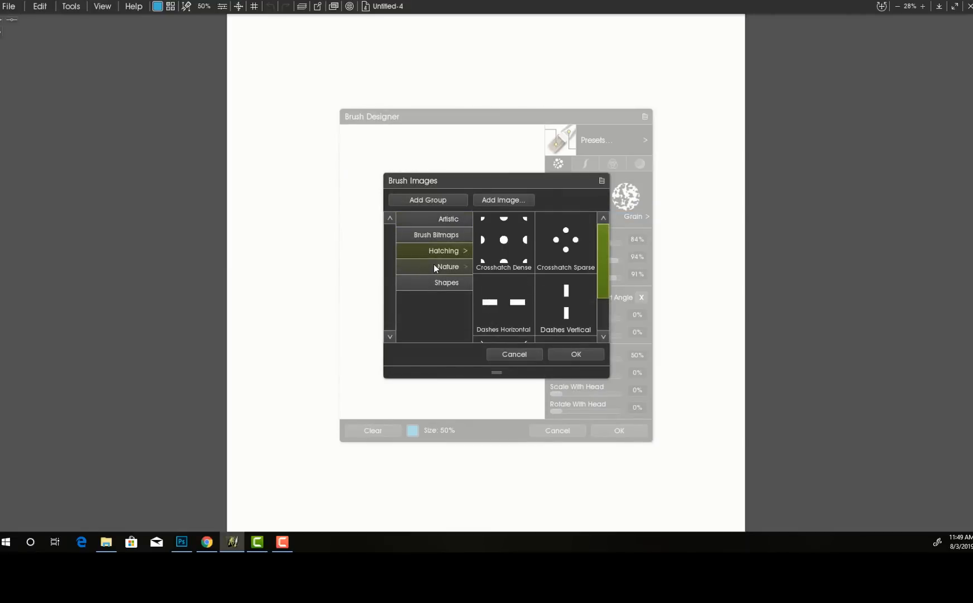
{"action": "left_click", "coordinate": [433, 266]}
{"action": "left_click", "coordinate": [569, 237]}
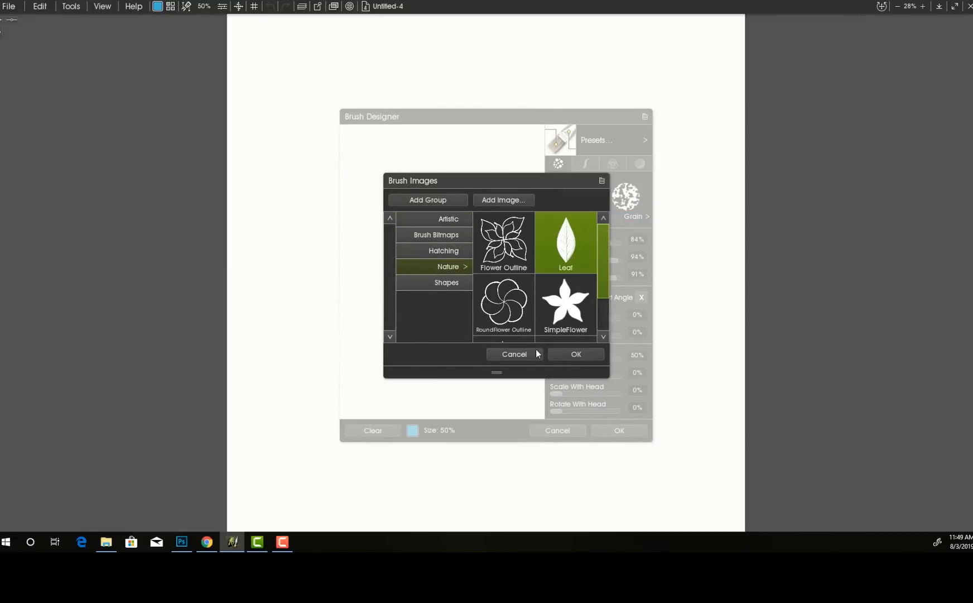
{"action": "left_click", "coordinate": [576, 354]}
Try the leaf head with a scattered curve of test dabs and clear the test area.
{"action": "left_click", "coordinate": [444, 204]}
{"action": "left_click", "coordinate": [392, 237]}
{"action": "left_click", "coordinate": [407, 270]}
{"action": "left_click", "coordinate": [426, 329]}
{"action": "left_click", "coordinate": [449, 352]}
{"action": "left_click", "coordinate": [485, 320]}
{"action": "left_click", "coordinate": [511, 336]}
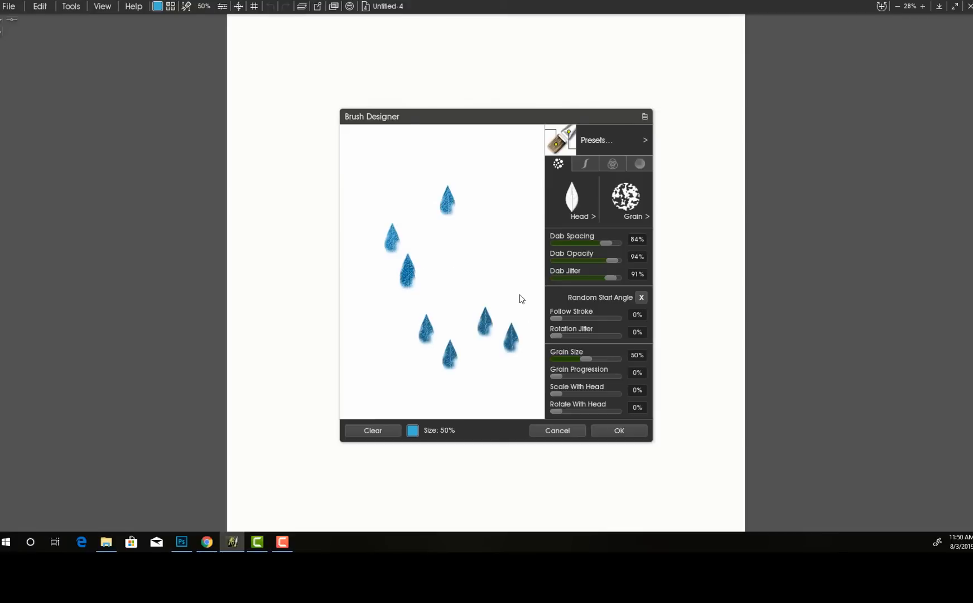
{"action": "left_click", "coordinate": [536, 277]}
{"action": "left_click", "coordinate": [370, 430]}
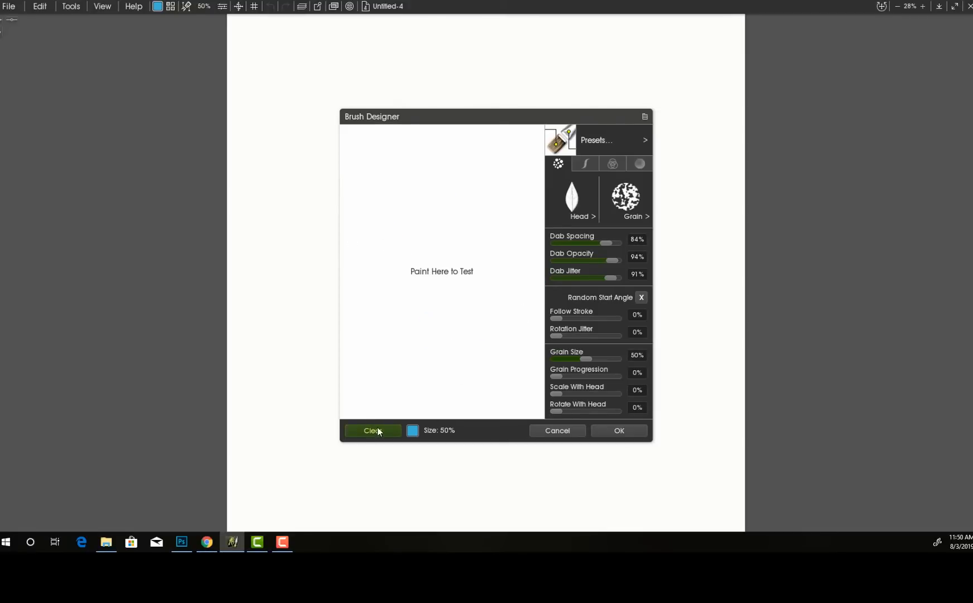
Set the dab jitter to 0% and try it with a ring-shaped test stroke of leaves, clearing it at the end.
{"action": "left_click_drag", "start_coordinate": [580, 277], "coordinate": [549, 277]}
{"action": "mouse_move", "coordinate": [448, 152]}
{"action": "left_mouse_down"}
{"action": "mouse_move", "coordinate": [386, 261]}
{"action": "mouse_move", "coordinate": [497, 192]}
{"action": "mouse_move", "coordinate": [458, 190]}
{"action": "left_mouse_up"}
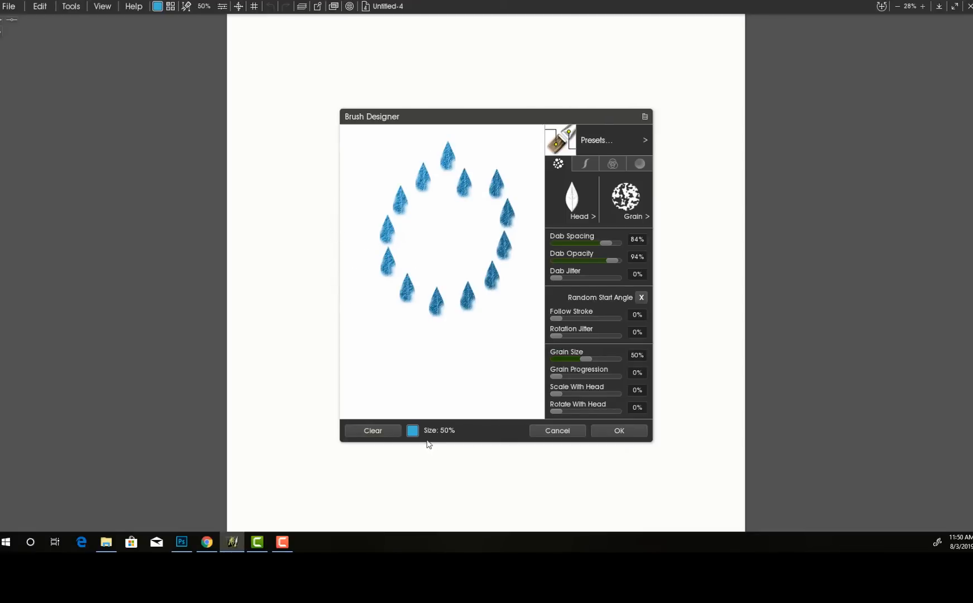
{"action": "left_click", "coordinate": [375, 431]}
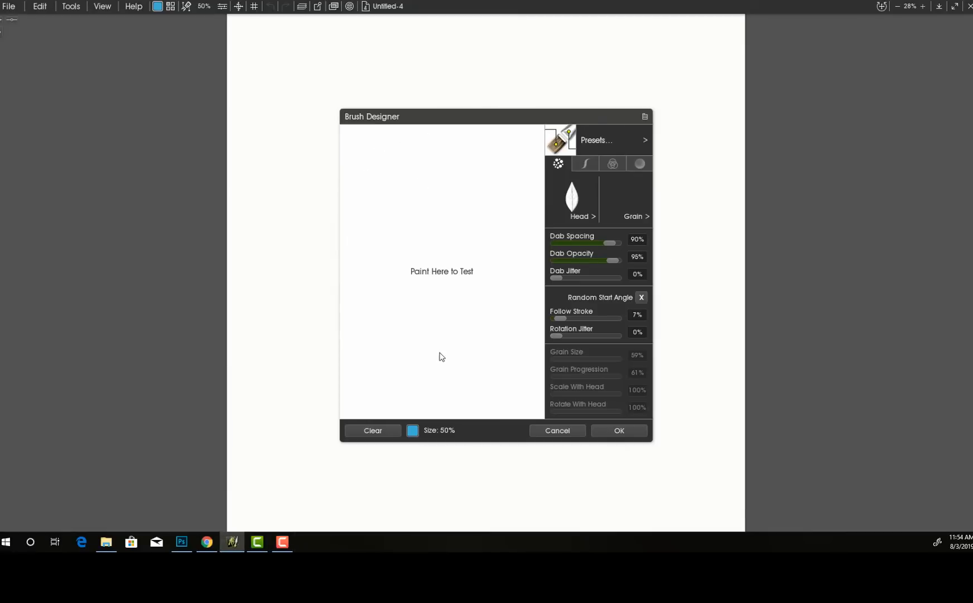
Try the grainless leaf brush with vertical, curved and horizontal test strokes, clearing the test area at the end.
{"action": "mouse_move", "coordinate": [456, 178]}
{"action": "left_mouse_down"}
{"action": "mouse_move", "coordinate": [456, 391]}
{"action": "mouse_move", "coordinate": [453, 371]}
{"action": "mouse_move", "coordinate": [447, 377]}
{"action": "left_mouse_up"}
{"action": "mouse_move", "coordinate": [436, 150]}
{"action": "left_mouse_down"}
{"action": "mouse_move", "coordinate": [460, 135]}
{"action": "mouse_move", "coordinate": [471, 167]}
{"action": "left_mouse_up"}
{"action": "left_click", "coordinate": [368, 434]}
{"action": "left_click_drag", "start_coordinate": [360, 230], "coordinate": [552, 205]}
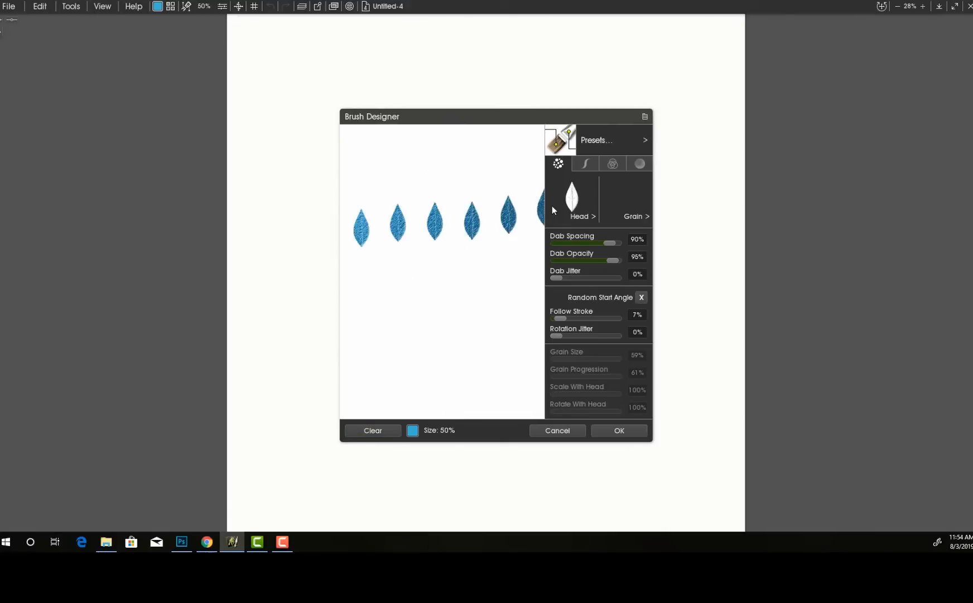
{"action": "left_click", "coordinate": [373, 434]}
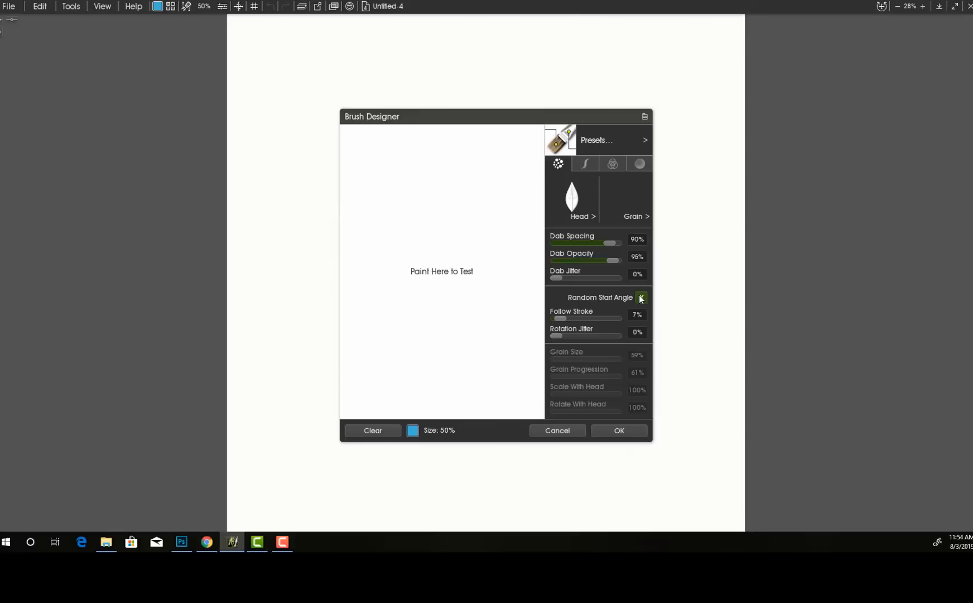
Enable Random Start Angle and compare the leaf direction in several roughly vertical test strokes, clearing them at the end.
{"action": "mouse_move", "coordinate": [389, 163]}
{"action": "left_mouse_down"}
{"action": "mouse_move", "coordinate": [396, 210]}
{"action": "mouse_move", "coordinate": [380, 252]}
{"action": "mouse_move", "coordinate": [385, 387]}
{"action": "left_mouse_up"}
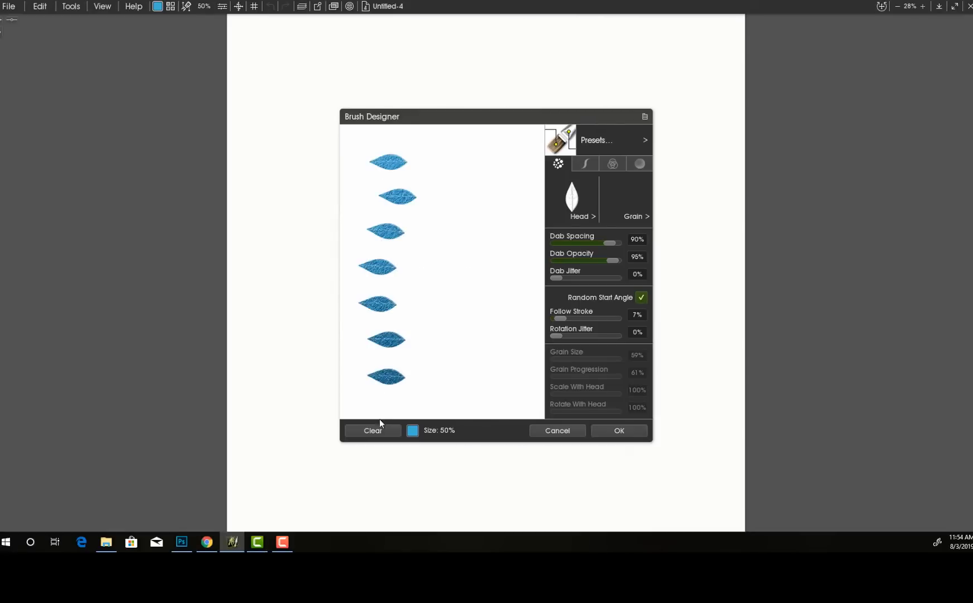
{"action": "left_click", "coordinate": [377, 431]}
{"action": "left_click_drag", "start_coordinate": [442, 162], "coordinate": [440, 412]}
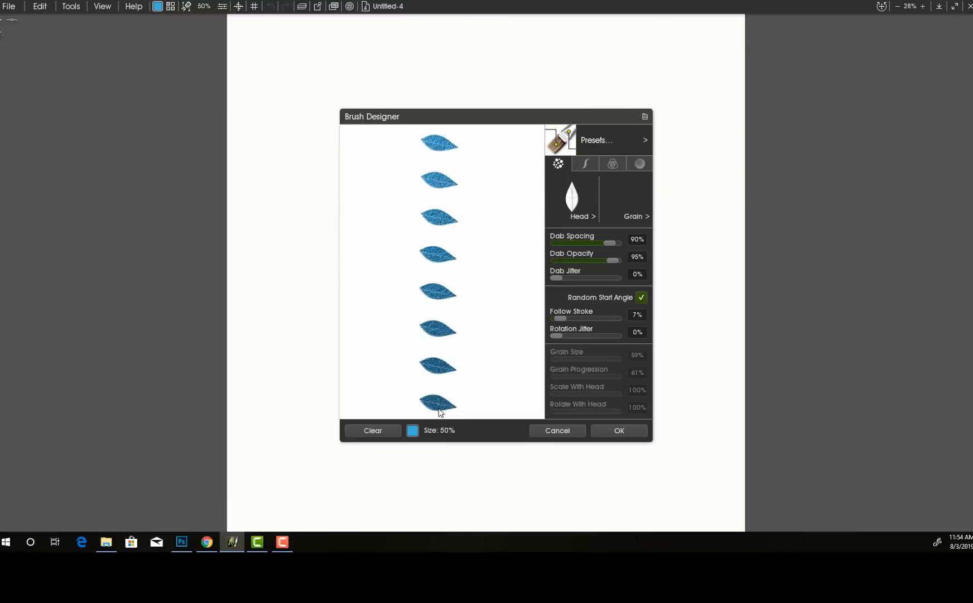
{"action": "left_click_drag", "start_coordinate": [437, 371], "coordinate": [399, 152]}
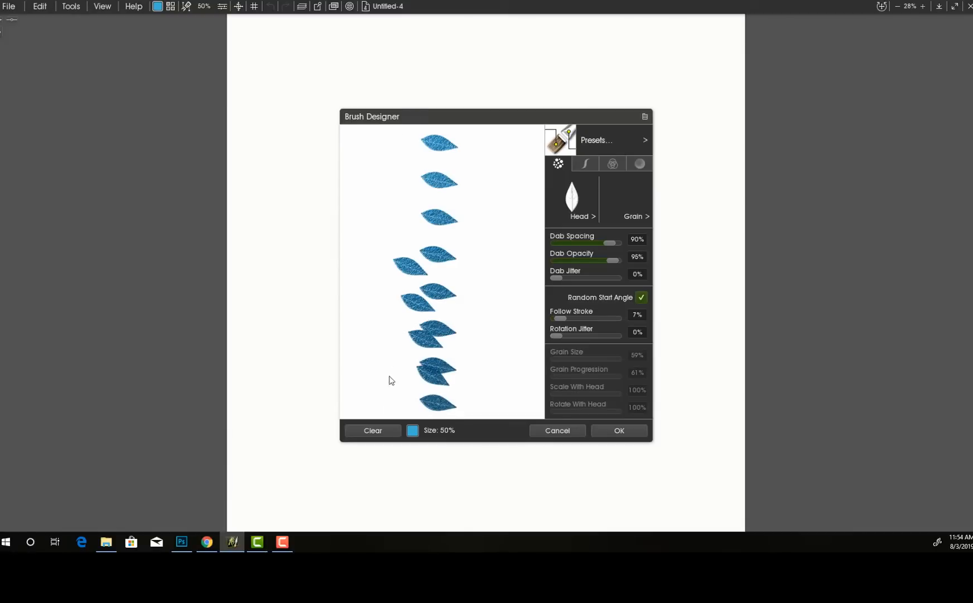
{"action": "left_click", "coordinate": [380, 437]}
Disable Random Start Angle and try it with one vertical test stroke of leaves, clearing it at the end.
{"action": "left_click", "coordinate": [641, 297]}
{"action": "left_click_drag", "start_coordinate": [433, 134], "coordinate": [435, 409]}
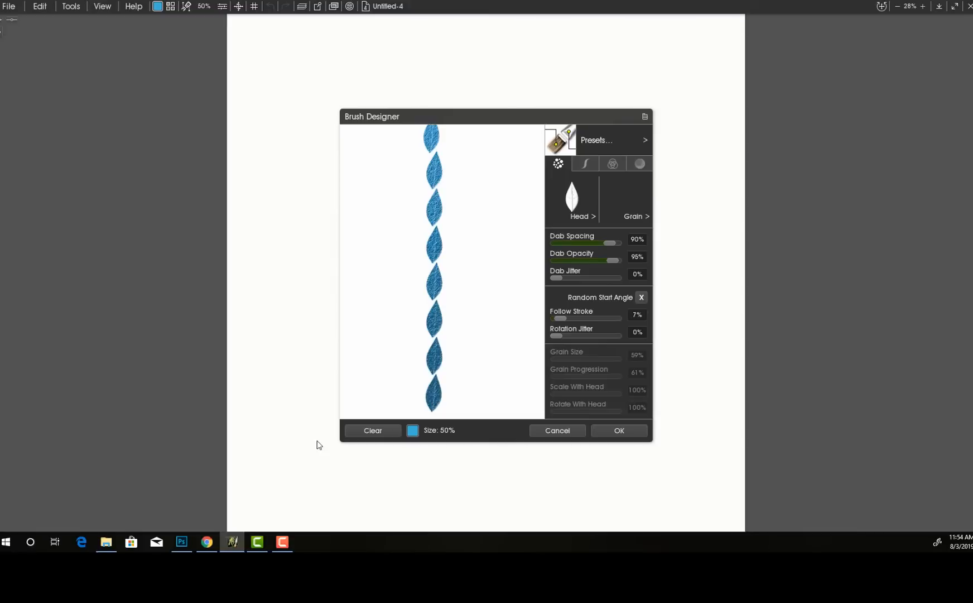
{"action": "left_click", "coordinate": [363, 431]}
Turn Random Start Angle back on and paint another vertical test stroke, clearing it at the end.
{"action": "left_click", "coordinate": [641, 297]}
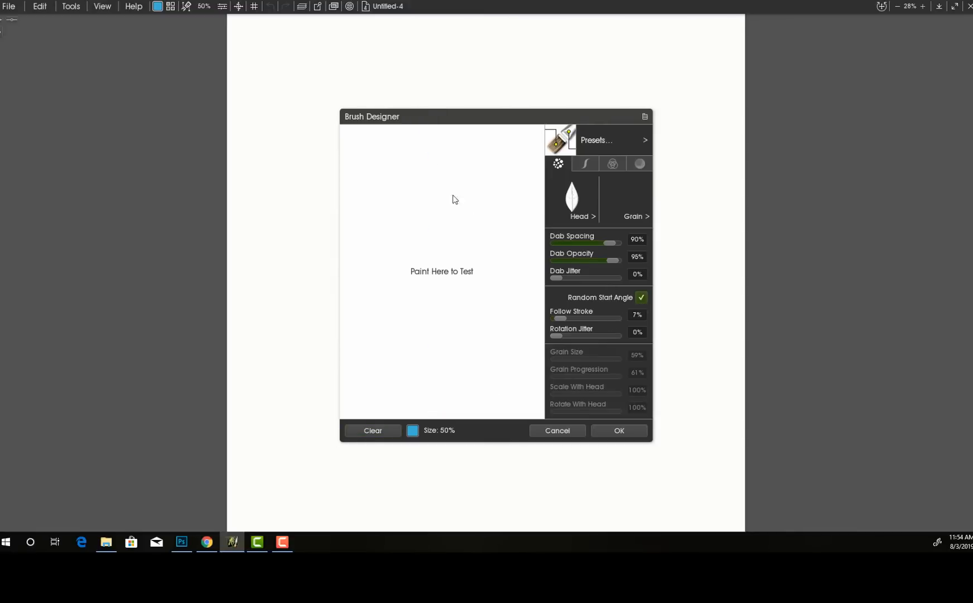
{"action": "left_click_drag", "start_coordinate": [428, 137], "coordinate": [433, 399]}
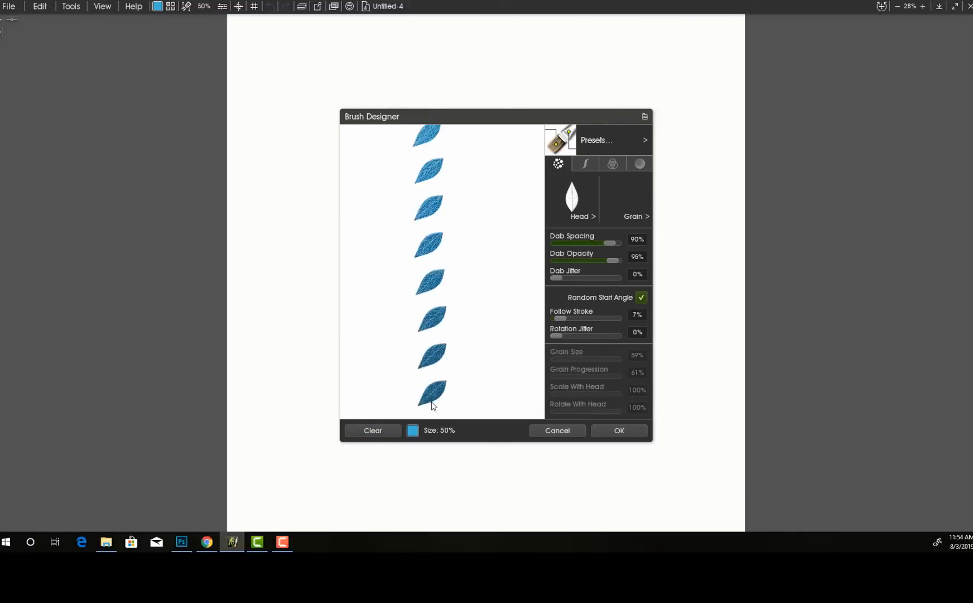
{"action": "left_click", "coordinate": [378, 430]}
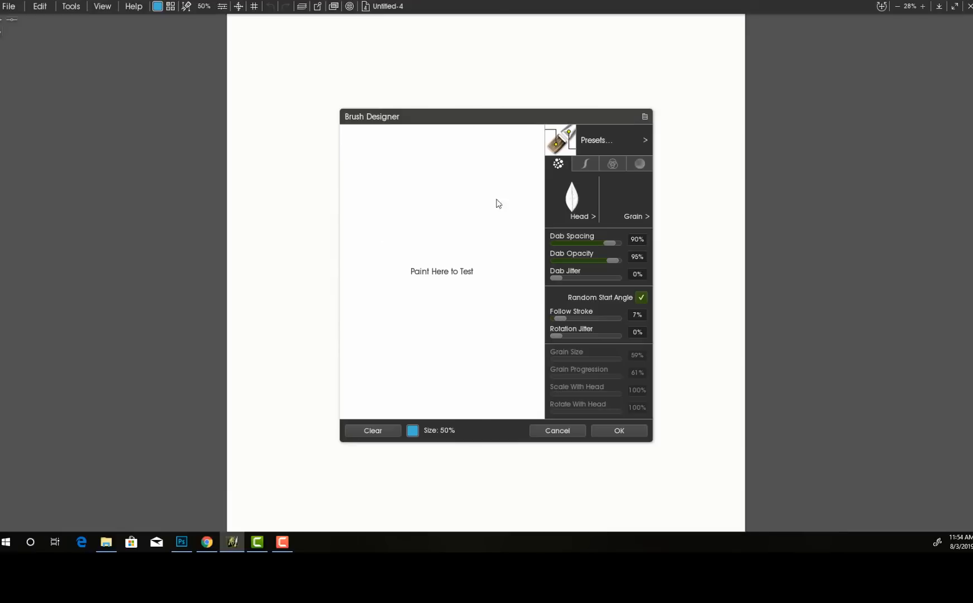
Set Follow Stroke to 100% and try it with vertical test strokes of leaves, clearing them at the end.
{"action": "left_click_drag", "start_coordinate": [562, 317], "coordinate": [616, 317]}
{"action": "left_click_drag", "start_coordinate": [437, 127], "coordinate": [444, 393]}
{"action": "left_click", "coordinate": [393, 430]}
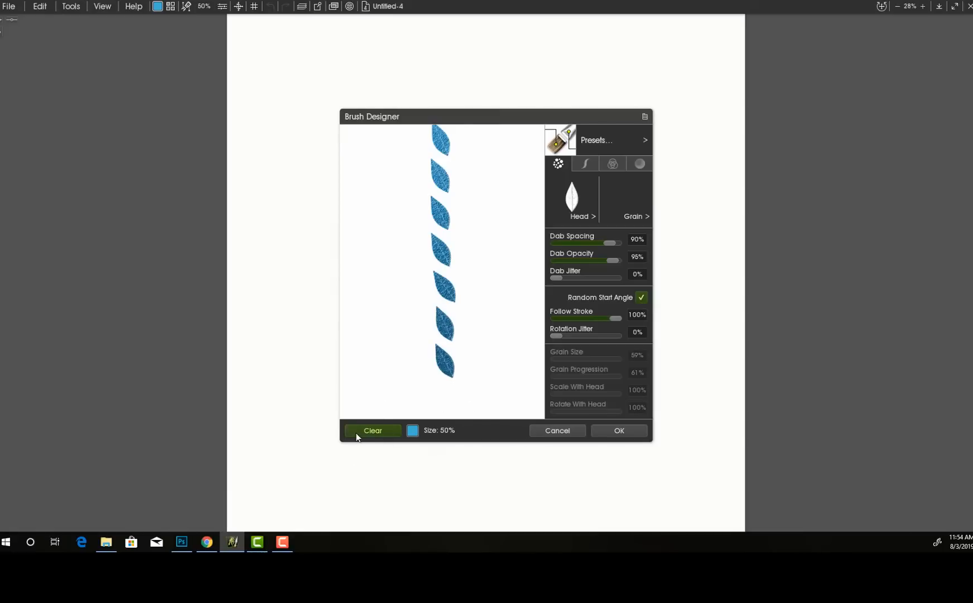
{"action": "left_click", "coordinate": [359, 432]}
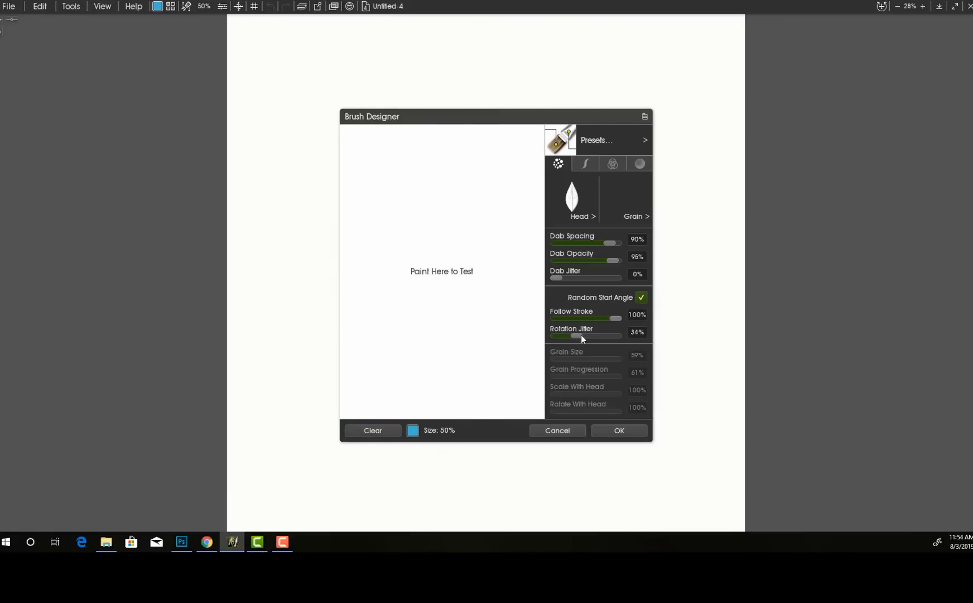
Set the rotation jitter to 44% and try it with ring-shaped and vertical test strokes, clearing them at the end.
{"action": "mouse_move", "coordinate": [397, 161]}
{"action": "left_mouse_down"}
{"action": "mouse_move", "coordinate": [373, 240]}
{"action": "mouse_move", "coordinate": [435, 322]}
{"action": "mouse_move", "coordinate": [503, 267]}
{"action": "mouse_move", "coordinate": [466, 167]}
{"action": "mouse_move", "coordinate": [448, 157]}
{"action": "mouse_move", "coordinate": [422, 155]}
{"action": "mouse_move", "coordinate": [412, 176]}
{"action": "mouse_move", "coordinate": [482, 219]}
{"action": "mouse_move", "coordinate": [481, 296]}
{"action": "mouse_move", "coordinate": [402, 302]}
{"action": "mouse_move", "coordinate": [368, 252]}
{"action": "mouse_move", "coordinate": [364, 203]}
{"action": "left_mouse_up"}
{"action": "left_click", "coordinate": [372, 430]}
{"action": "left_click", "coordinate": [369, 195]}
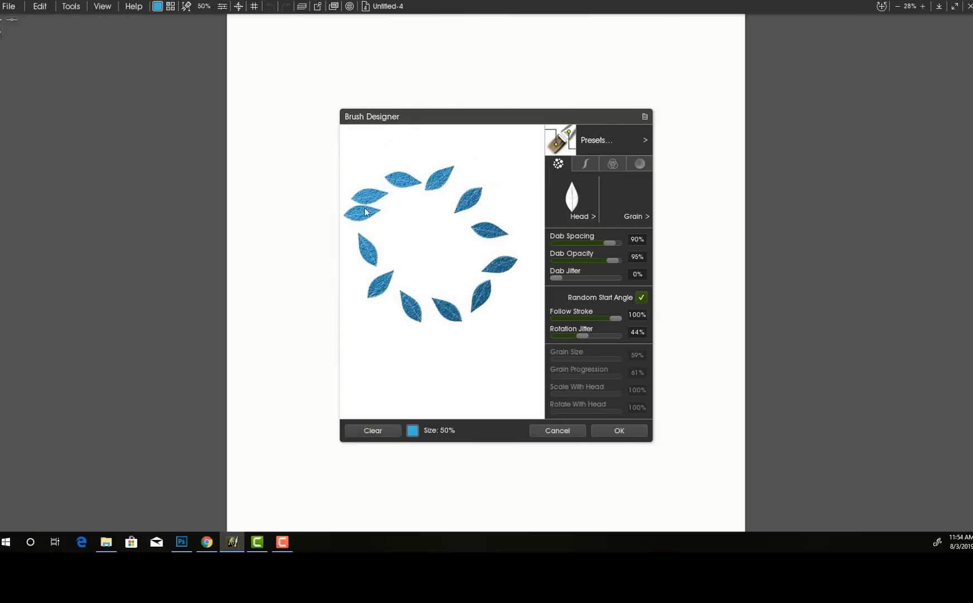
{"action": "left_click", "coordinate": [357, 430]}
{"action": "left_click_drag", "start_coordinate": [432, 158], "coordinate": [429, 380]}
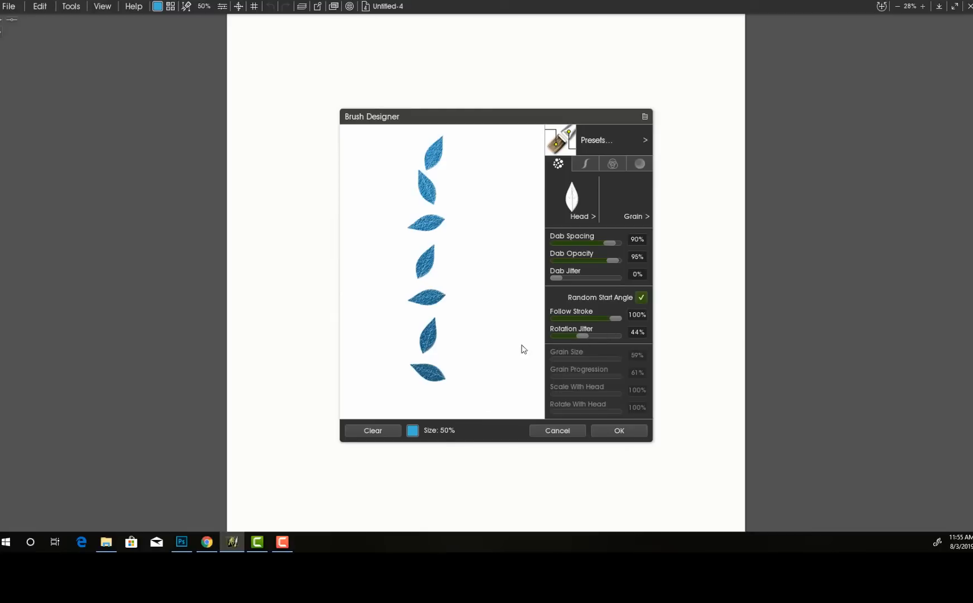
{"action": "left_click", "coordinate": [373, 430]}
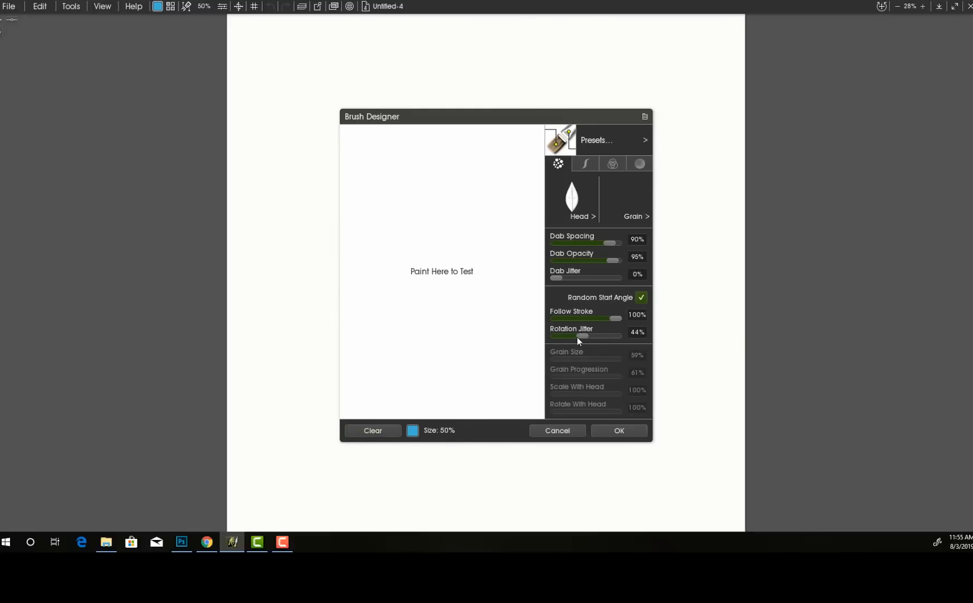
Set the rotation jitter to 100% and try it with a vertical stroke and leaf rings, clearing each test.
{"action": "left_click_drag", "start_coordinate": [581, 335], "coordinate": [648, 335]}
{"action": "mouse_move", "coordinate": [435, 132]}
{"action": "left_mouse_down"}
{"action": "mouse_move", "coordinate": [449, 272]}
{"action": "mouse_move", "coordinate": [410, 399]}
{"action": "left_mouse_up"}
{"action": "left_click", "coordinate": [380, 430]}
{"action": "mouse_move", "coordinate": [400, 179]}
{"action": "left_mouse_down"}
{"action": "mouse_move", "coordinate": [457, 157]}
{"action": "mouse_move", "coordinate": [527, 224]}
{"action": "mouse_move", "coordinate": [475, 303]}
{"action": "mouse_move", "coordinate": [395, 259]}
{"action": "mouse_move", "coordinate": [409, 188]}
{"action": "left_mouse_up"}
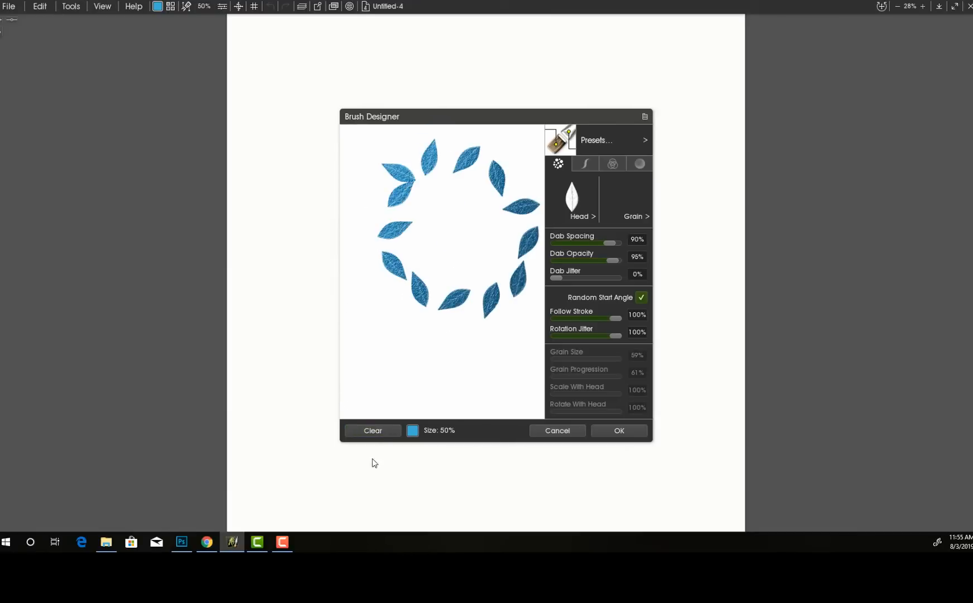
{"action": "left_click", "coordinate": [376, 430]}
{"action": "mouse_move", "coordinate": [393, 199]}
{"action": "left_mouse_down"}
{"action": "mouse_move", "coordinate": [518, 212]}
{"action": "mouse_move", "coordinate": [520, 261]}
{"action": "mouse_move", "coordinate": [487, 294]}
{"action": "mouse_move", "coordinate": [395, 294]}
{"action": "mouse_move", "coordinate": [382, 266]}
{"action": "mouse_move", "coordinate": [387, 225]}
{"action": "left_mouse_up"}
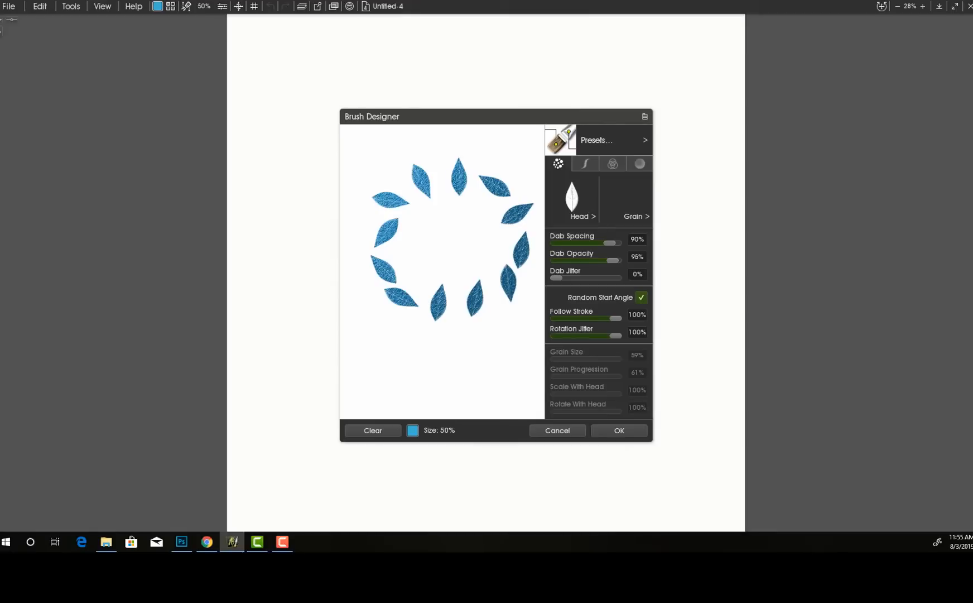
{"action": "left_click", "coordinate": [388, 425]}
Disable Random Start Angle and try the full rotation jitter with a looping test stroke of leaves, clearing it at the end.
{"action": "left_click", "coordinate": [640, 297]}
{"action": "mouse_move", "coordinate": [468, 222]}
{"action": "left_mouse_down"}
{"action": "mouse_move", "coordinate": [433, 238]}
{"action": "mouse_move", "coordinate": [414, 271]}
{"action": "mouse_move", "coordinate": [418, 332]}
{"action": "mouse_move", "coordinate": [482, 341]}
{"action": "mouse_move", "coordinate": [534, 279]}
{"action": "mouse_move", "coordinate": [516, 217]}
{"action": "mouse_move", "coordinate": [424, 170]}
{"action": "mouse_move", "coordinate": [405, 142]}
{"action": "mouse_move", "coordinate": [362, 237]}
{"action": "mouse_move", "coordinate": [435, 157]}
{"action": "mouse_move", "coordinate": [482, 157]}
{"action": "mouse_move", "coordinate": [376, 195]}
{"action": "mouse_move", "coordinate": [423, 195]}
{"action": "mouse_move", "coordinate": [382, 184]}
{"action": "left_mouse_up"}
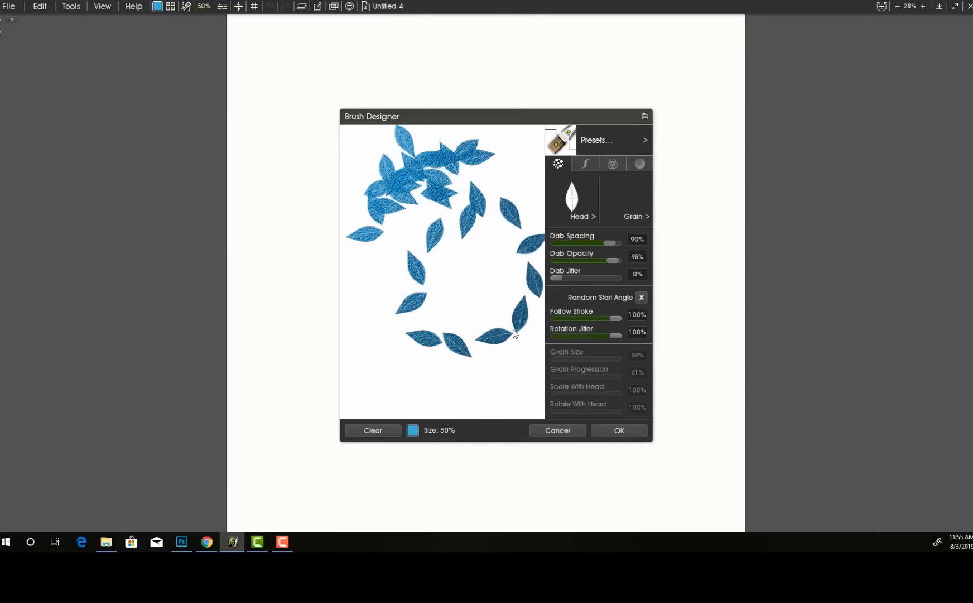
{"action": "left_click", "coordinate": [368, 430]}
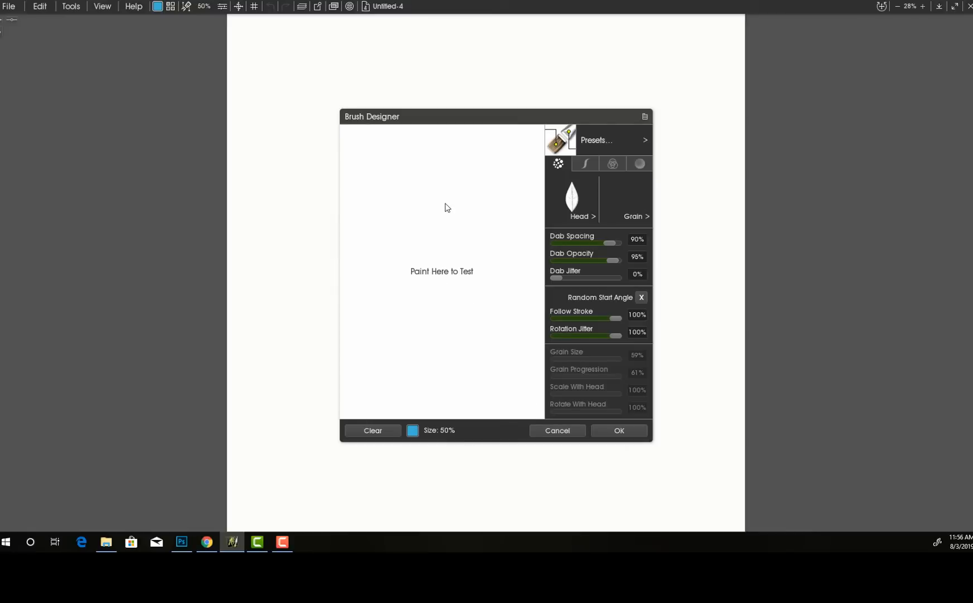
{"action": "left_click", "coordinate": [624, 202]}
{"action": "left_click", "coordinate": [419, 275]}
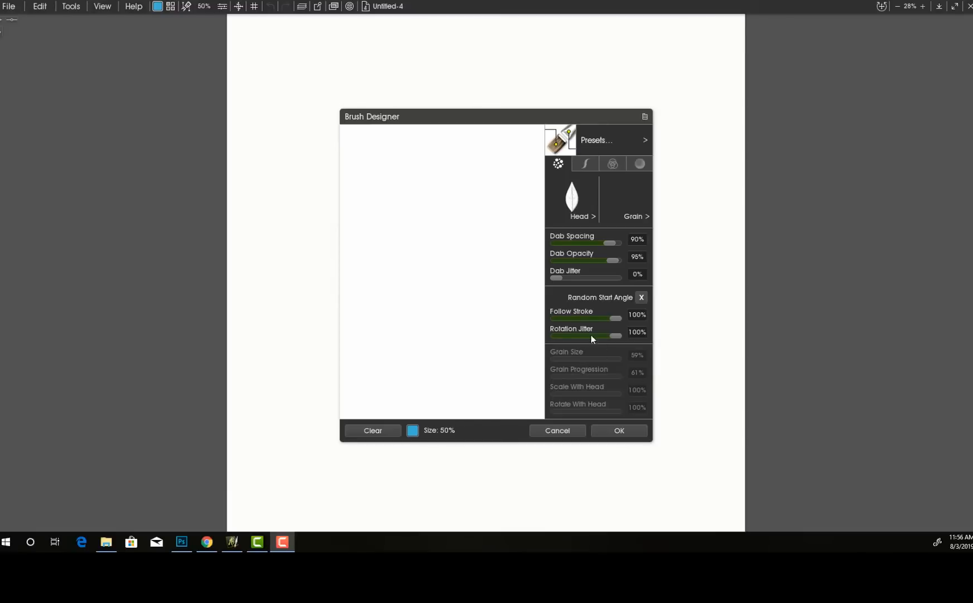
Browse the brush image collection and set the brush grain to Round Oily from the Artistic group.
{"action": "left_click", "coordinate": [630, 216]}
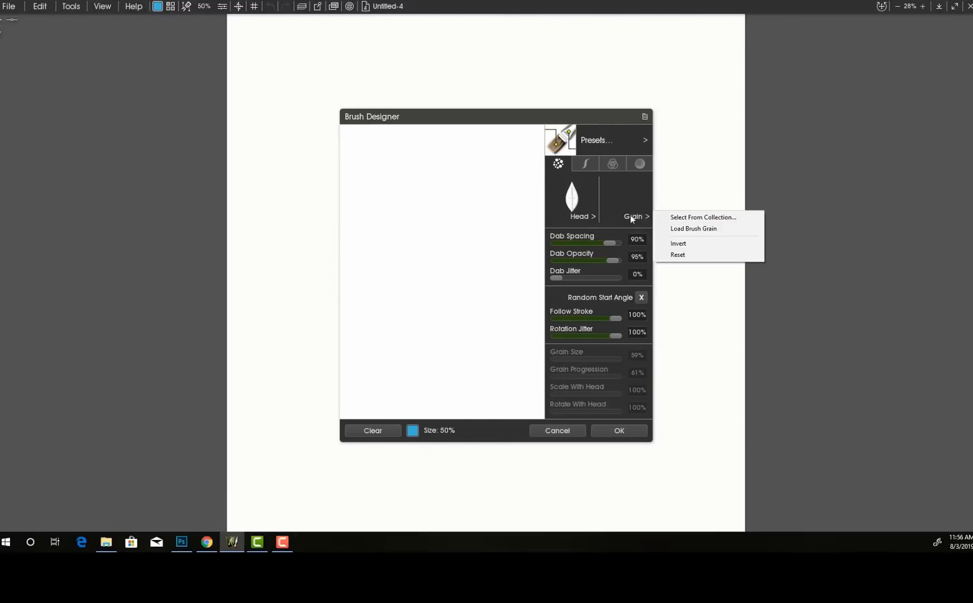
{"action": "left_click", "coordinate": [701, 218]}
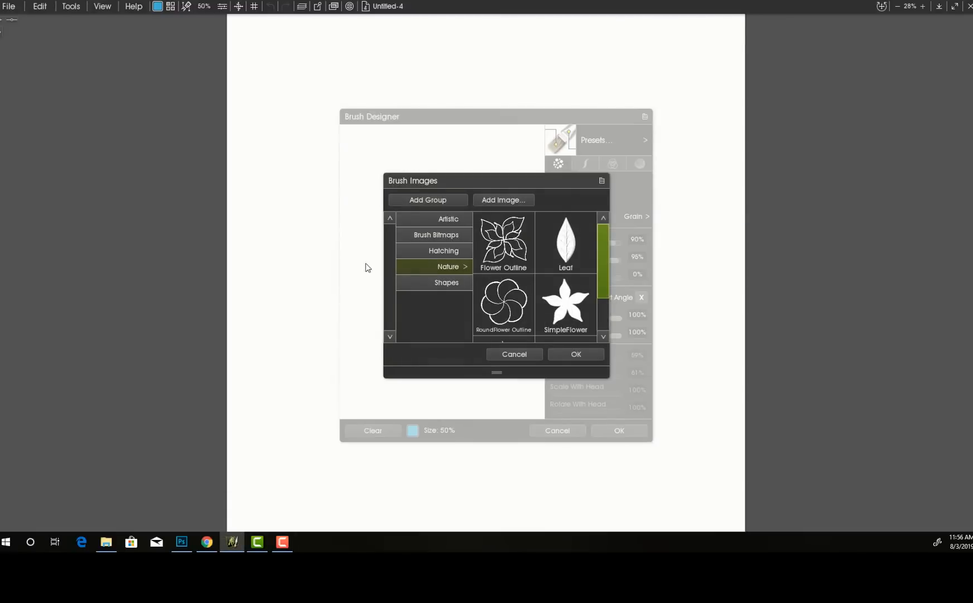
{"action": "left_click", "coordinate": [425, 250]}
{"action": "scroll", "coordinate": [495, 285], "scroll_direction": "down", "scroll_amount": 2}
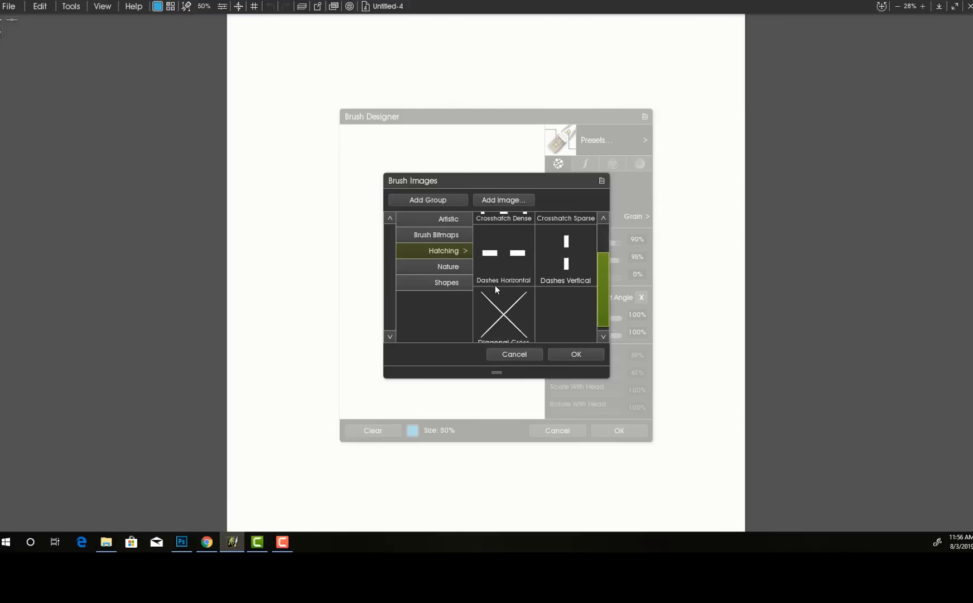
{"action": "left_click", "coordinate": [441, 266]}
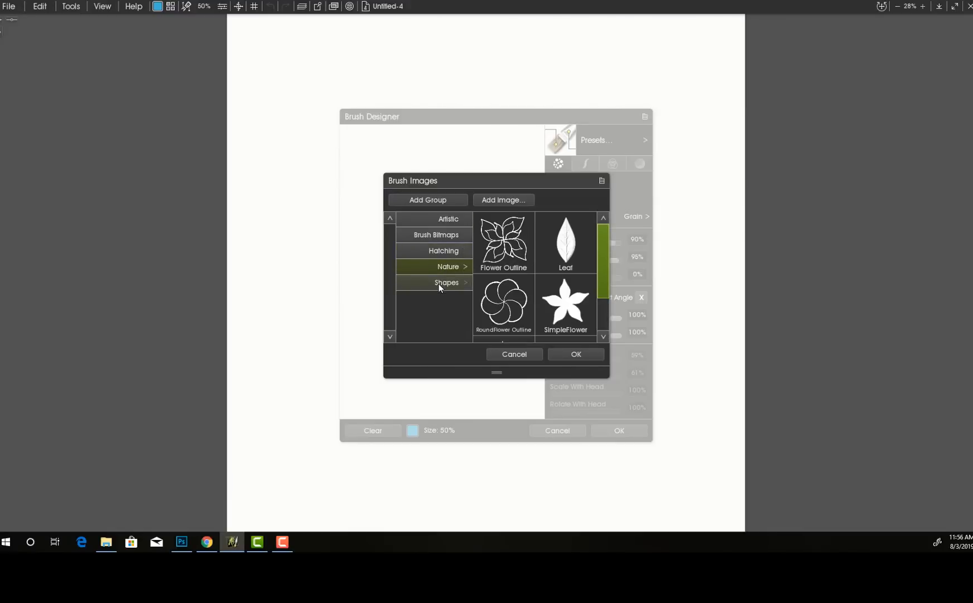
{"action": "left_click", "coordinate": [438, 282]}
{"action": "left_click", "coordinate": [443, 219]}
{"action": "scroll", "coordinate": [500, 294], "scroll_direction": "down", "scroll_amount": 1}
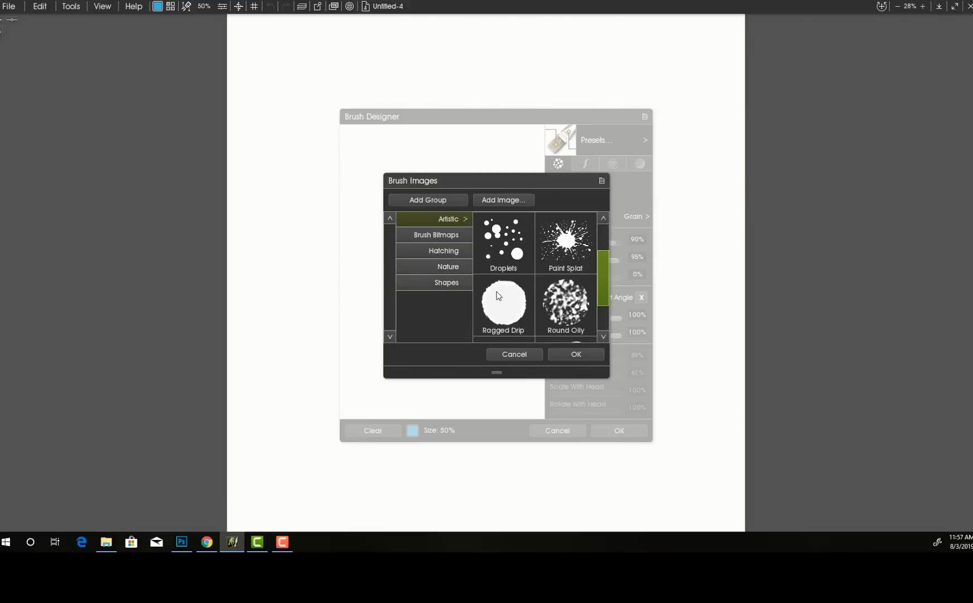
{"action": "left_click", "coordinate": [564, 332]}
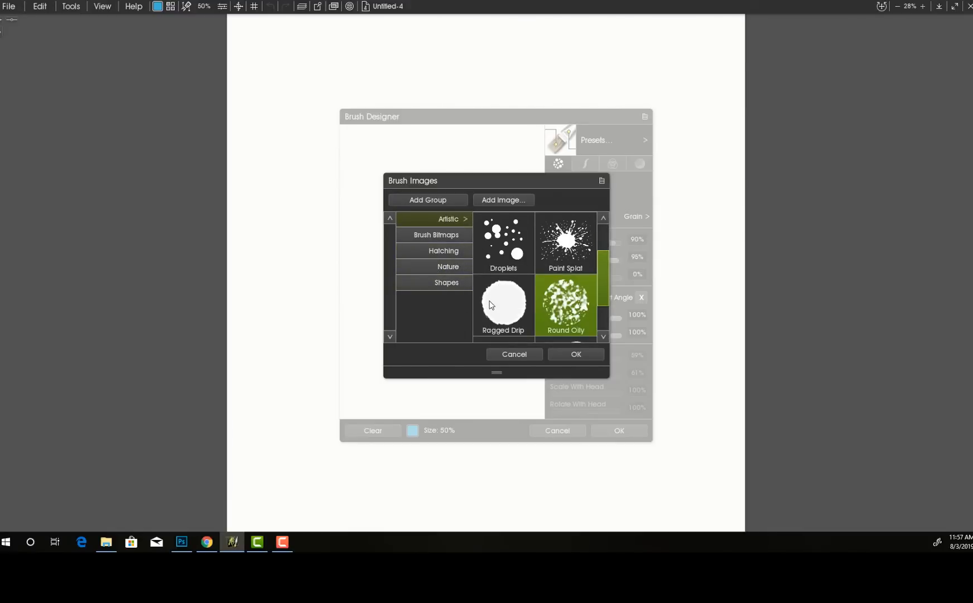
{"action": "left_click", "coordinate": [589, 354]}
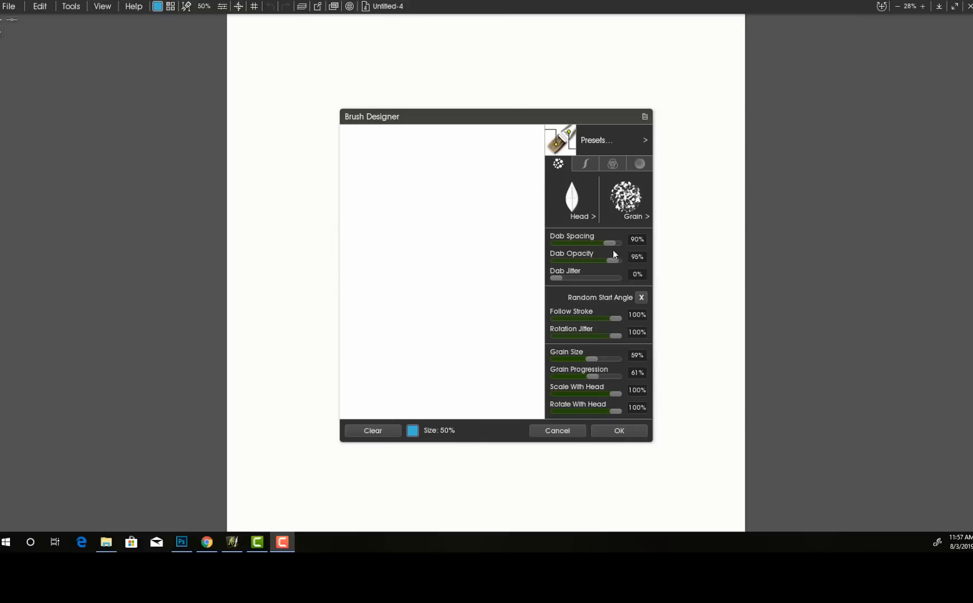
Browse the Nature, Shapes, Artistic and Brush Bitmaps image groups for a new brush head.
{"action": "left_click", "coordinate": [583, 216]}
{"action": "left_click", "coordinate": [637, 218]}
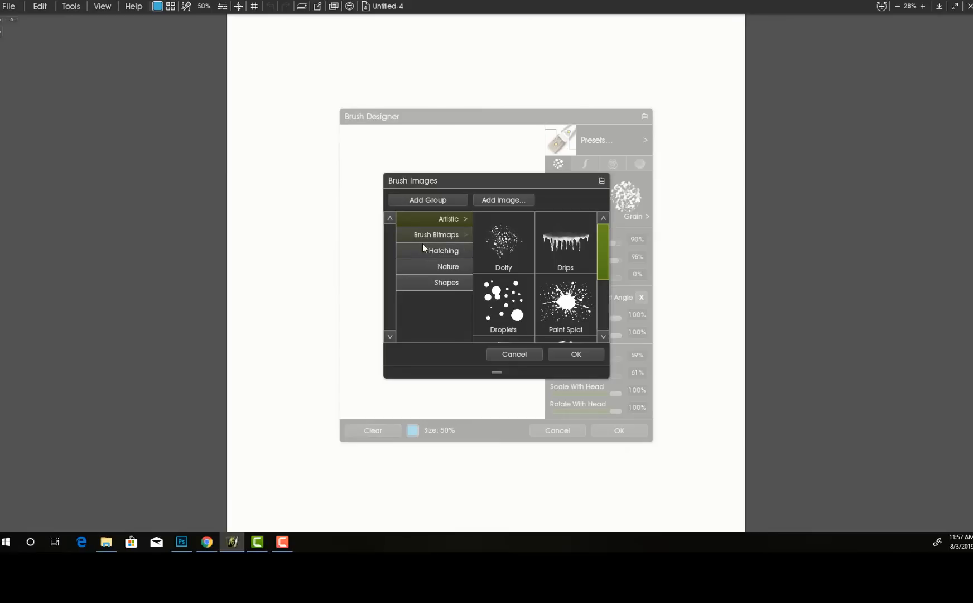
{"action": "left_click", "coordinate": [423, 250]}
{"action": "left_click", "coordinate": [433, 268]}
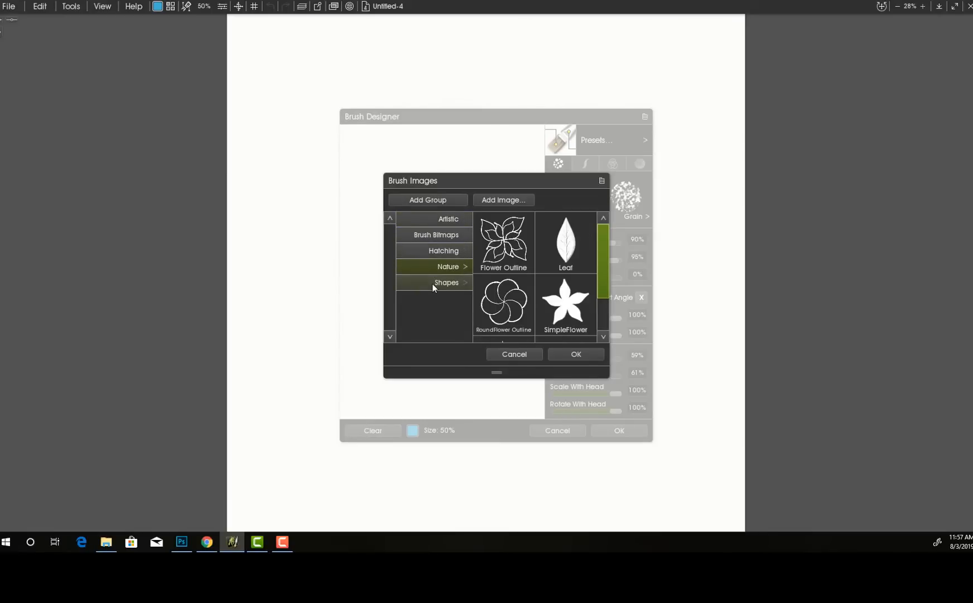
{"action": "left_click", "coordinate": [432, 284]}
{"action": "scroll", "coordinate": [521, 299], "scroll_direction": "down", "scroll_amount": 5}
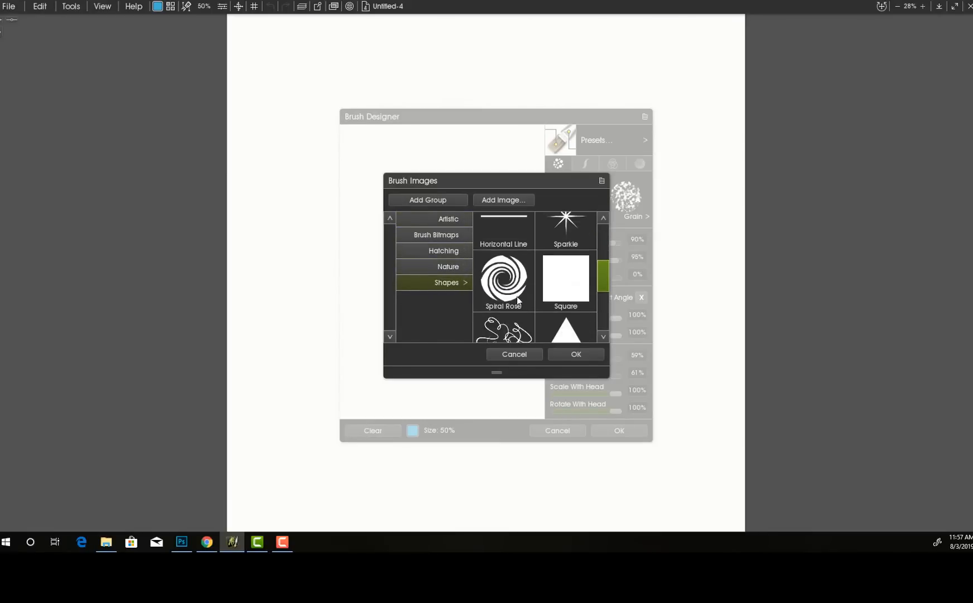
{"action": "scroll", "coordinate": [516, 296], "scroll_direction": "down", "scroll_amount": 2}
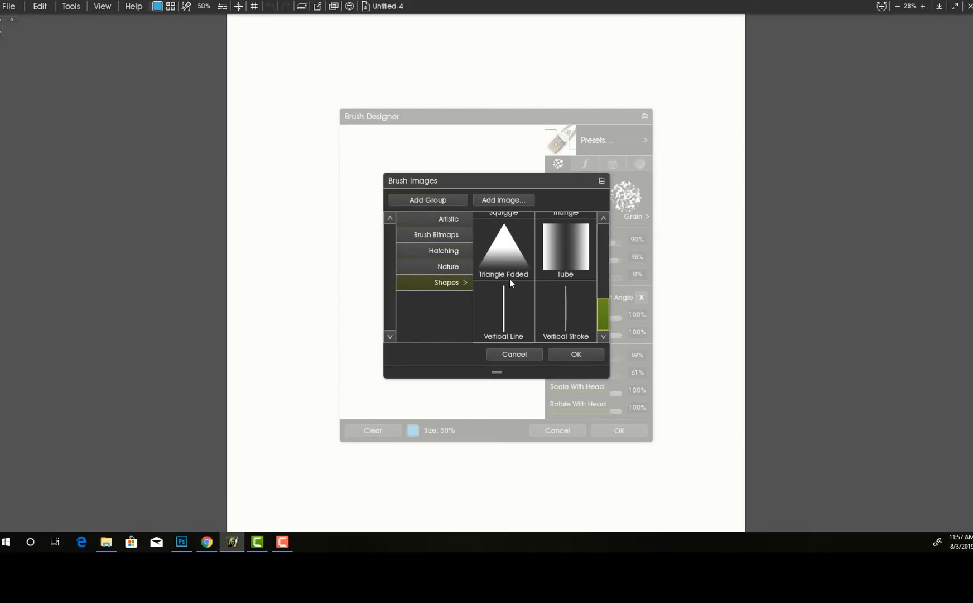
{"action": "scroll", "coordinate": [502, 263], "scroll_direction": "up", "scroll_amount": 5}
{"action": "scroll", "coordinate": [498, 252], "scroll_direction": "up", "scroll_amount": 5}
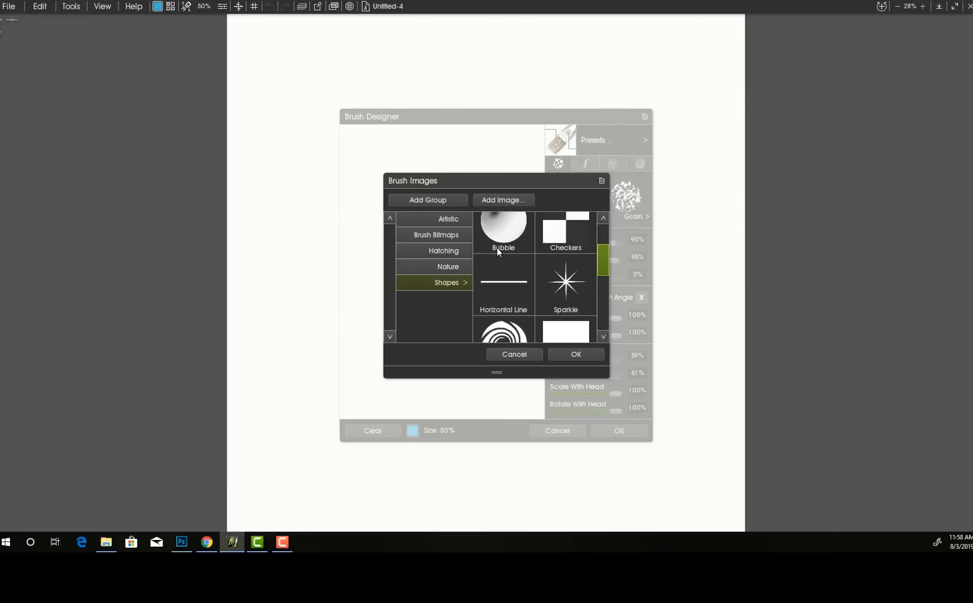
{"action": "left_click", "coordinate": [454, 222]}
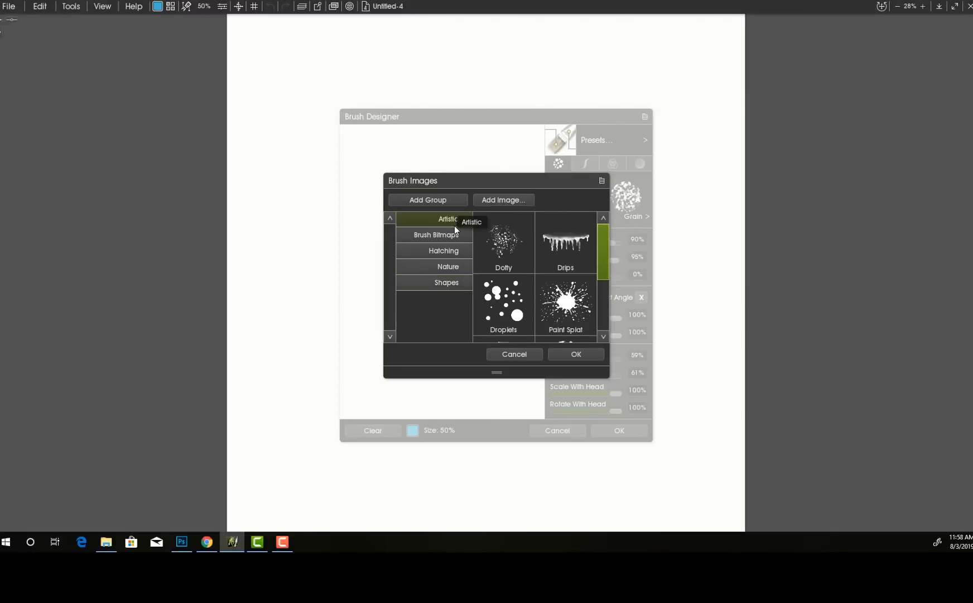
{"action": "scroll", "coordinate": [505, 286], "scroll_direction": "down", "scroll_amount": 4}
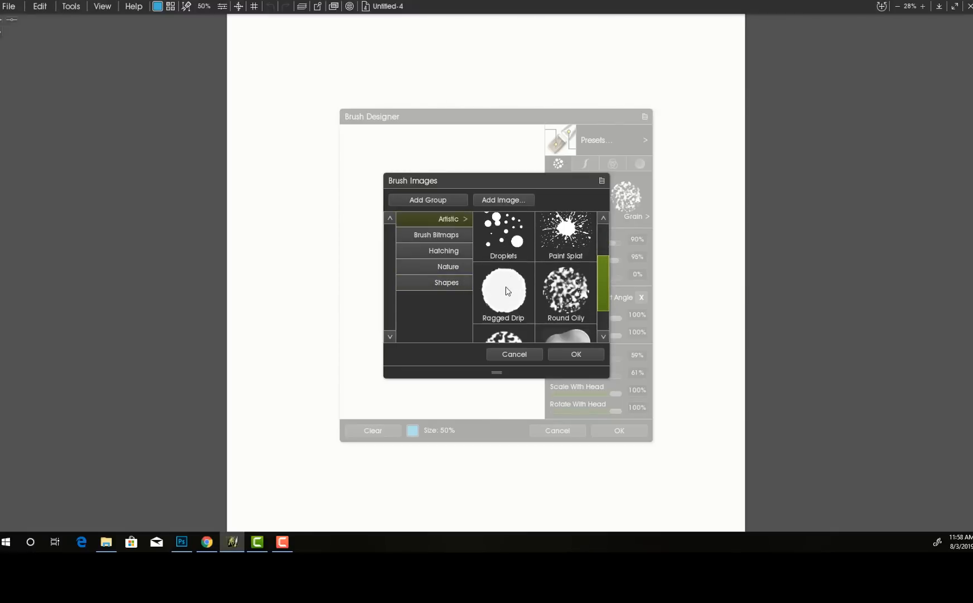
{"action": "left_click", "coordinate": [434, 235]}
{"action": "scroll", "coordinate": [536, 290], "scroll_direction": "down", "scroll_amount": 4}
{"action": "scroll", "coordinate": [537, 291], "scroll_direction": "up", "scroll_amount": 4}
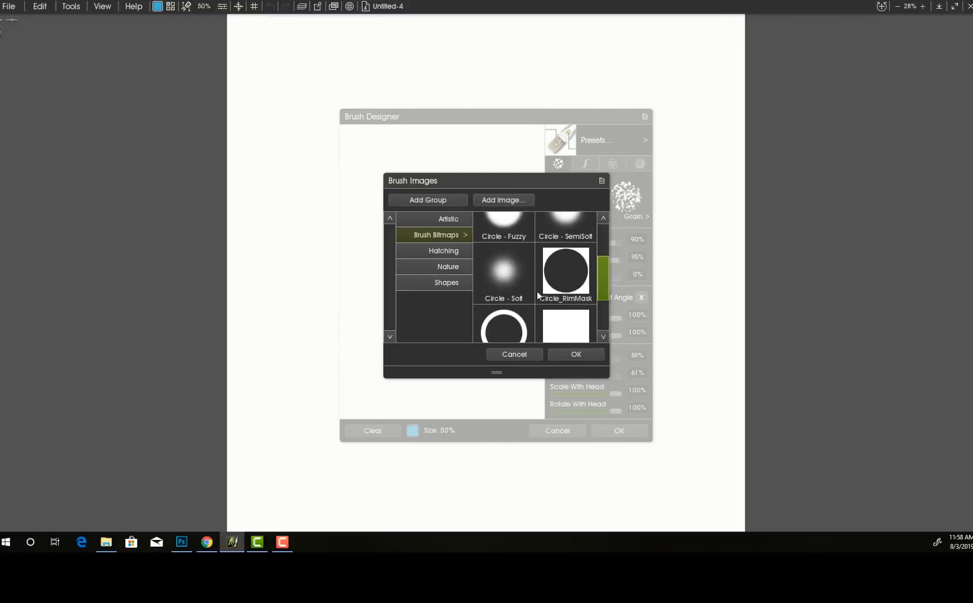
Set the brush head to Crosshatch Sparse from the Hatching group and try it with a curved test stroke, clearing it at the end.
{"action": "left_click", "coordinate": [444, 249]}
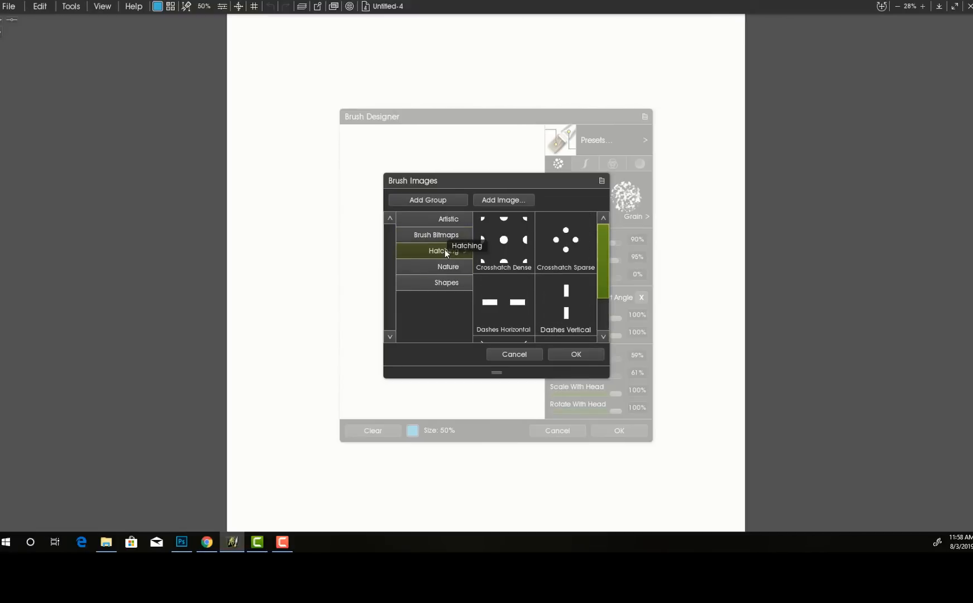
{"action": "left_click", "coordinate": [568, 241]}
{"action": "left_click", "coordinate": [555, 353]}
{"action": "mouse_move", "coordinate": [433, 210]}
{"action": "left_mouse_down"}
{"action": "mouse_move", "coordinate": [397, 245]}
{"action": "mouse_move", "coordinate": [392, 284]}
{"action": "mouse_move", "coordinate": [426, 310]}
{"action": "mouse_move", "coordinate": [486, 325]}
{"action": "left_mouse_up"}
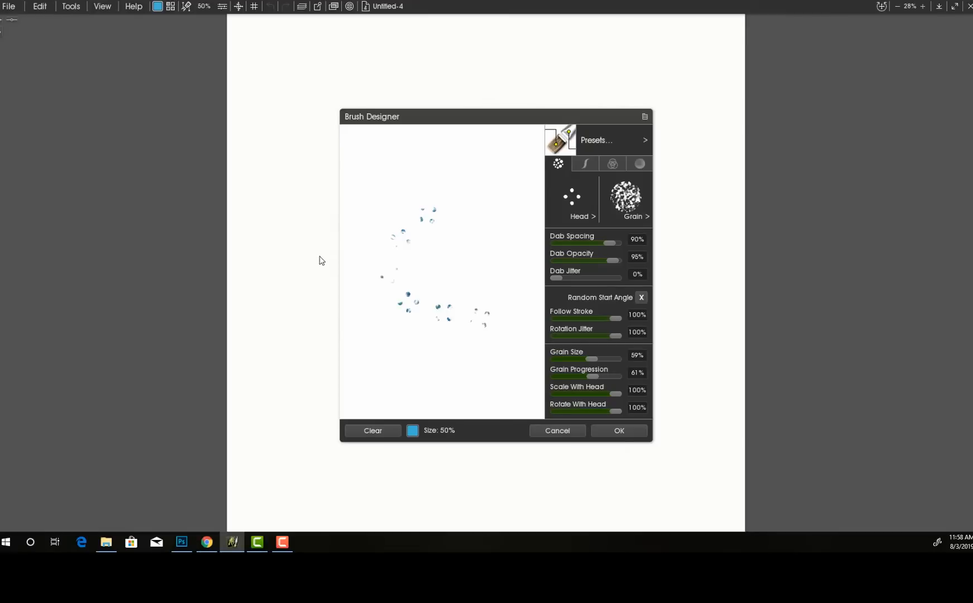
{"action": "left_click", "coordinate": [369, 431]}
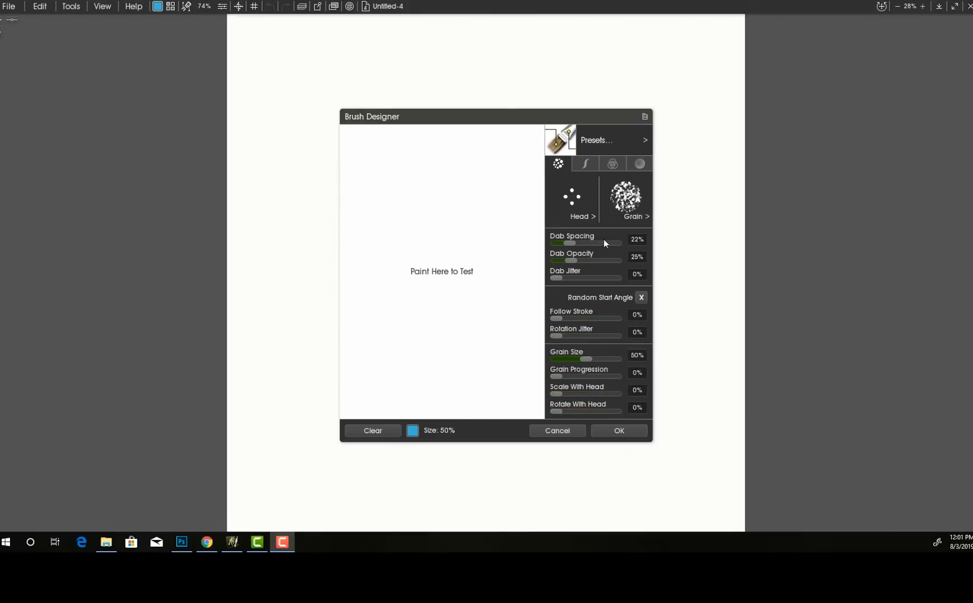
{"action": "left_click", "coordinate": [641, 143]}
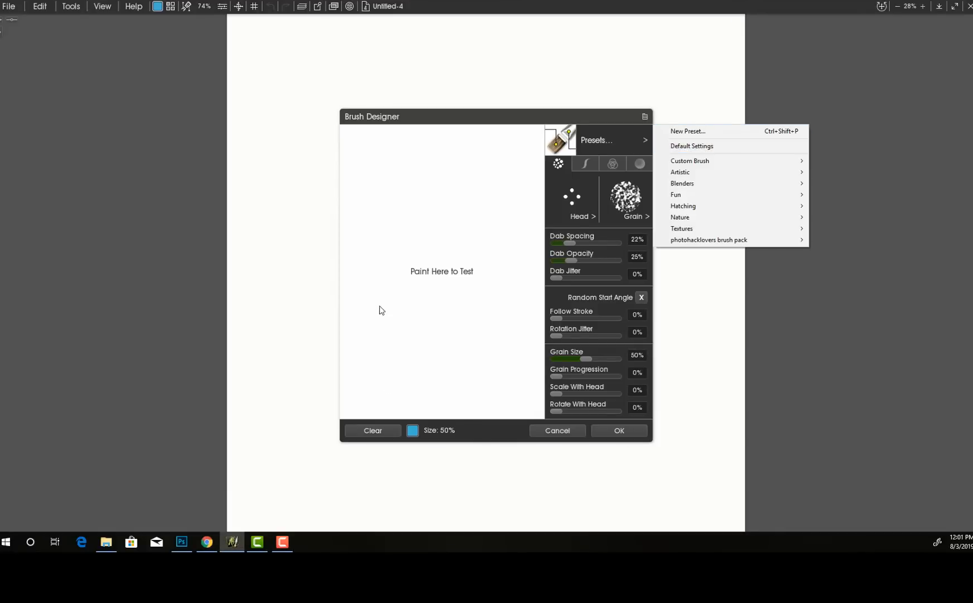
{"action": "left_click", "coordinate": [435, 246]}
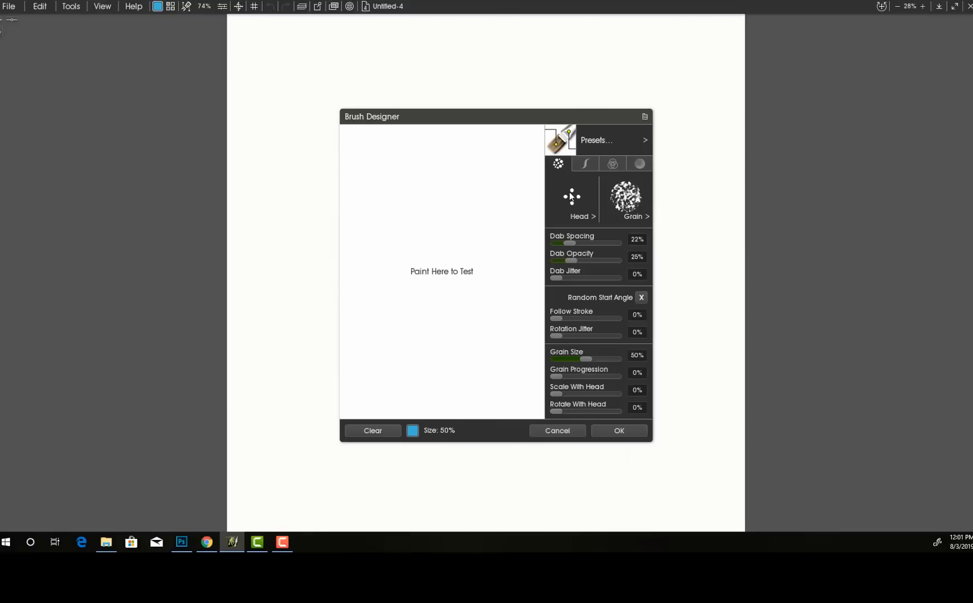
{"action": "left_click", "coordinate": [568, 211]}
{"action": "left_click", "coordinate": [569, 212]}
{"action": "left_click", "coordinate": [568, 212]}
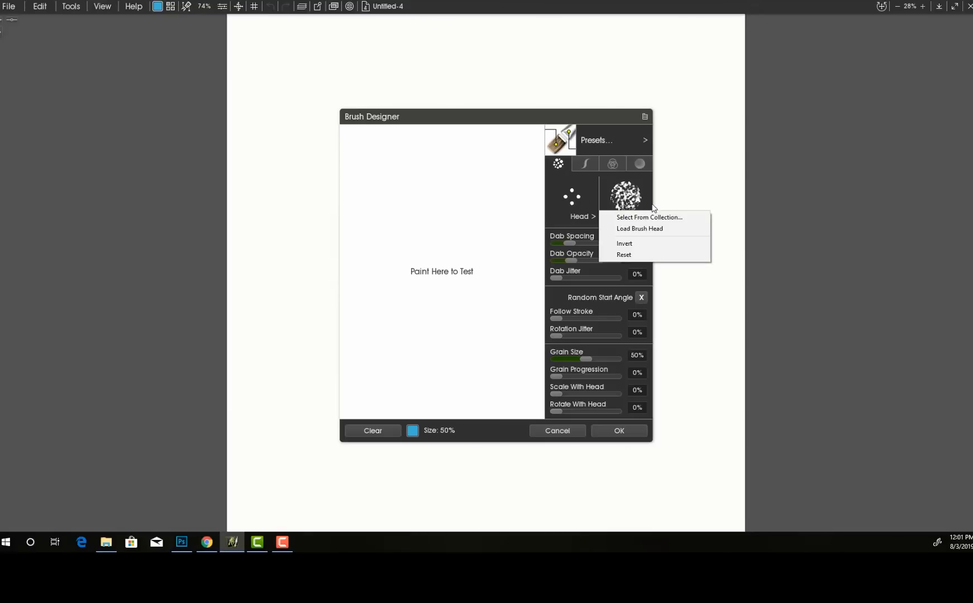
{"action": "left_click", "coordinate": [679, 182]}
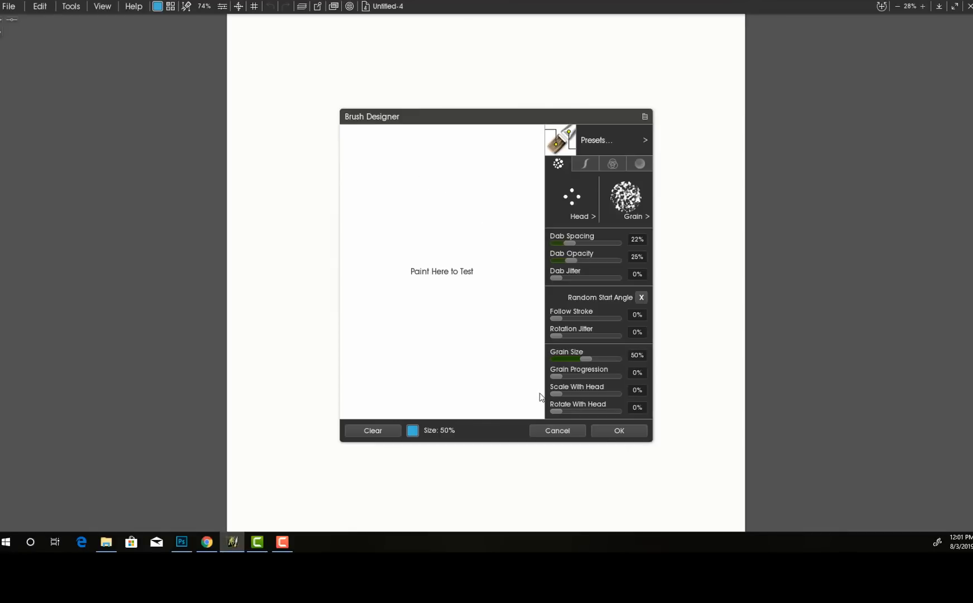
Try the Grain Size at 0% and at 100% with scribbled and looping test strokes, clearing each test.
{"action": "left_click_drag", "start_coordinate": [581, 357], "coordinate": [551, 353]}
{"action": "mouse_move", "coordinate": [475, 250]}
{"action": "left_mouse_down"}
{"action": "mouse_move", "coordinate": [430, 348]}
{"action": "mouse_move", "coordinate": [417, 303]}
{"action": "mouse_move", "coordinate": [462, 186]}
{"action": "mouse_move", "coordinate": [419, 311]}
{"action": "mouse_move", "coordinate": [493, 332]}
{"action": "mouse_move", "coordinate": [500, 282]}
{"action": "mouse_move", "coordinate": [469, 365]}
{"action": "mouse_move", "coordinate": [408, 374]}
{"action": "mouse_move", "coordinate": [458, 387]}
{"action": "mouse_move", "coordinate": [454, 340]}
{"action": "left_mouse_up"}
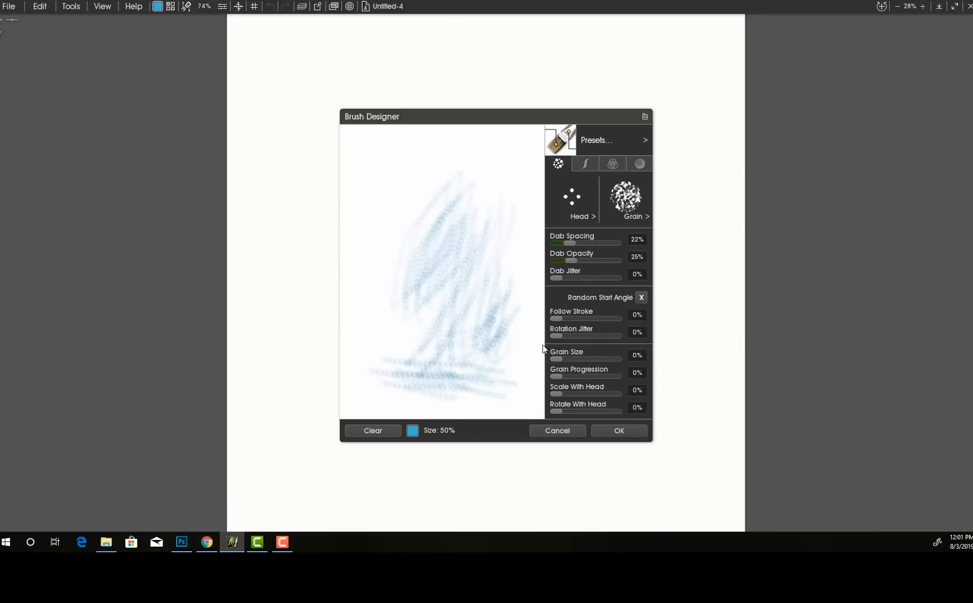
{"action": "left_click_drag", "start_coordinate": [551, 361], "coordinate": [616, 358]}
{"action": "left_click", "coordinate": [373, 433]}
{"action": "mouse_move", "coordinate": [438, 243]}
{"action": "left_mouse_down"}
{"action": "mouse_move", "coordinate": [391, 386]}
{"action": "mouse_move", "coordinate": [487, 274]}
{"action": "mouse_move", "coordinate": [506, 195]}
{"action": "mouse_move", "coordinate": [462, 204]}
{"action": "left_mouse_up"}
{"action": "mouse_move", "coordinate": [406, 241]}
{"action": "left_mouse_down"}
{"action": "mouse_move", "coordinate": [446, 224]}
{"action": "mouse_move", "coordinate": [434, 194]}
{"action": "mouse_move", "coordinate": [392, 214]}
{"action": "left_mouse_up"}
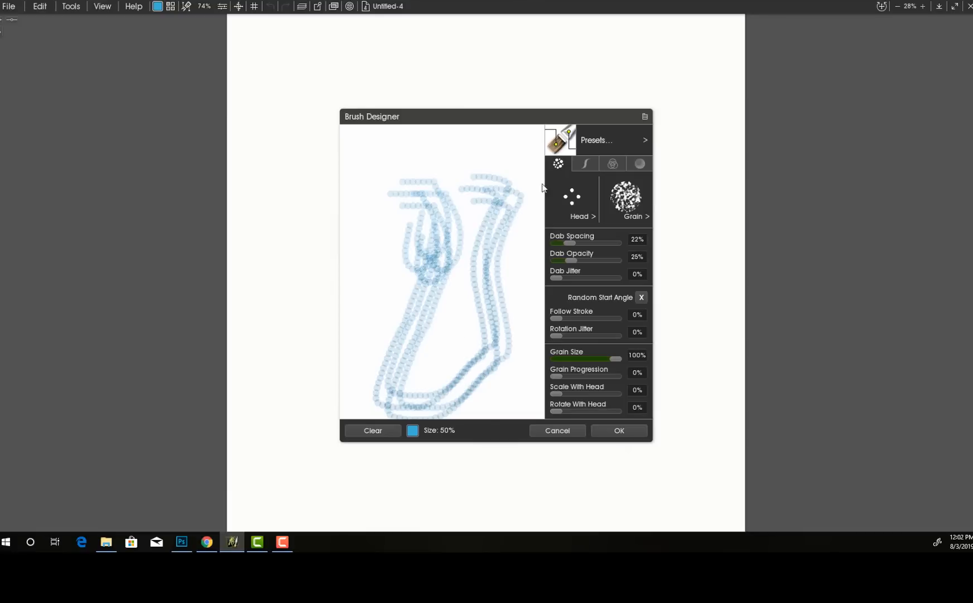
{"action": "mouse_move", "coordinate": [464, 161]}
{"action": "left_mouse_down"}
{"action": "mouse_move", "coordinate": [440, 221]}
{"action": "mouse_move", "coordinate": [495, 222]}
{"action": "mouse_move", "coordinate": [476, 217]}
{"action": "mouse_move", "coordinate": [468, 309]}
{"action": "mouse_move", "coordinate": [434, 390]}
{"action": "mouse_move", "coordinate": [479, 394]}
{"action": "left_mouse_up"}
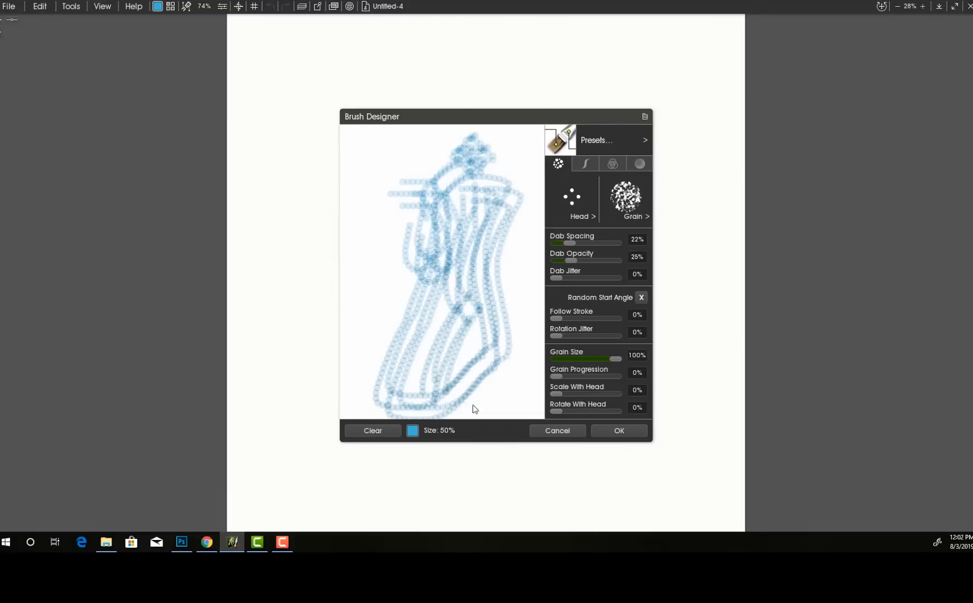
{"action": "left_click", "coordinate": [372, 427]}
Set Grain Progression to 100% and try it with long and short test strokes, clearing the first test.
{"action": "left_click_drag", "start_coordinate": [555, 377], "coordinate": [631, 381]}
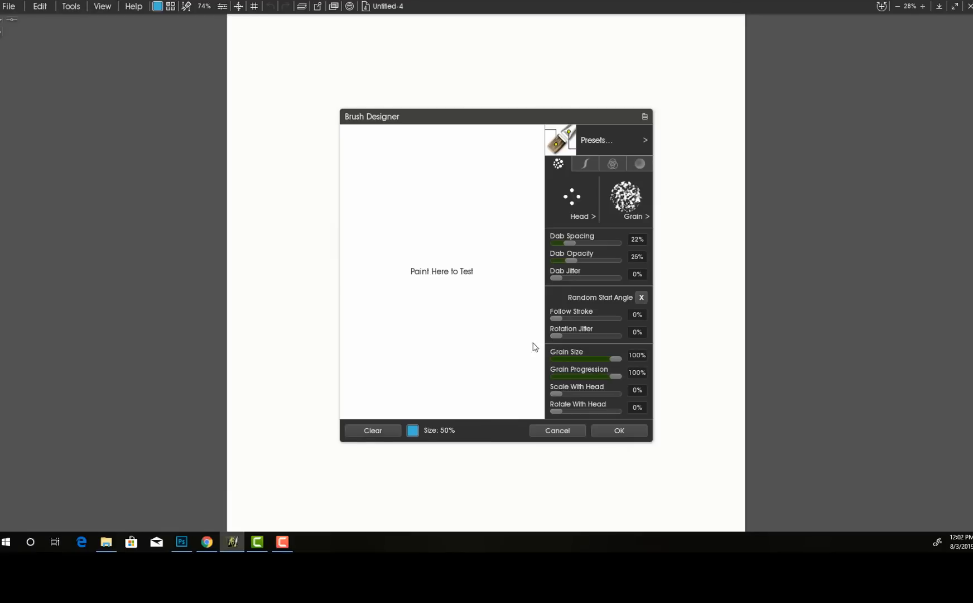
{"action": "mouse_move", "coordinate": [422, 161]}
{"action": "left_mouse_down"}
{"action": "mouse_move", "coordinate": [405, 279]}
{"action": "mouse_move", "coordinate": [432, 350]}
{"action": "mouse_move", "coordinate": [485, 361]}
{"action": "mouse_move", "coordinate": [413, 317]}
{"action": "mouse_move", "coordinate": [391, 254]}
{"action": "mouse_move", "coordinate": [397, 173]}
{"action": "mouse_move", "coordinate": [392, 221]}
{"action": "mouse_move", "coordinate": [412, 346]}
{"action": "mouse_move", "coordinate": [467, 393]}
{"action": "left_mouse_up"}
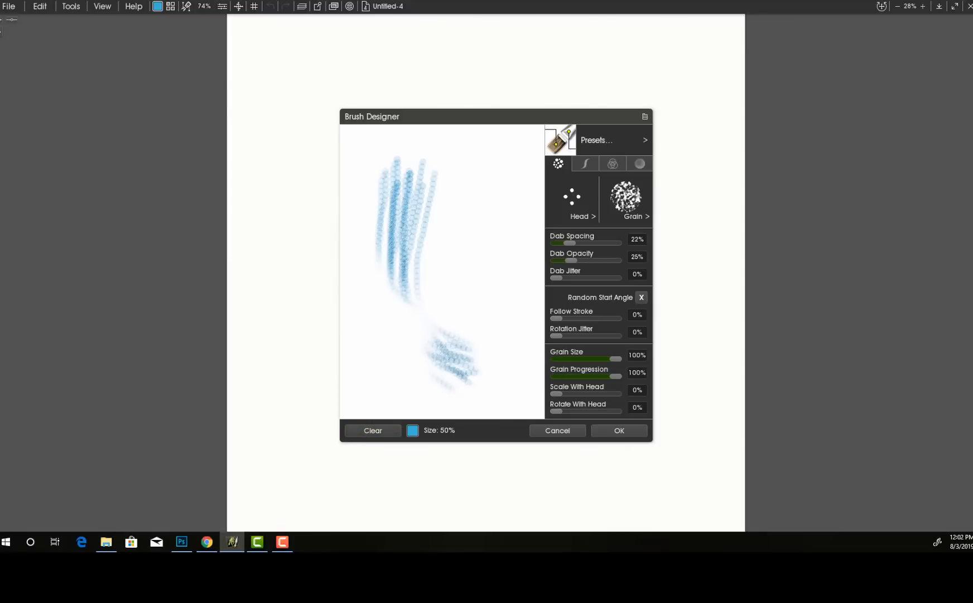
{"action": "left_click", "coordinate": [372, 430]}
{"action": "mouse_move", "coordinate": [397, 385]}
{"action": "left_mouse_down"}
{"action": "mouse_move", "coordinate": [433, 171]}
{"action": "mouse_move", "coordinate": [390, 307]}
{"action": "mouse_move", "coordinate": [401, 325]}
{"action": "mouse_move", "coordinate": [444, 164]}
{"action": "mouse_move", "coordinate": [385, 286]}
{"action": "mouse_move", "coordinate": [469, 238]}
{"action": "mouse_move", "coordinate": [456, 247]}
{"action": "mouse_move", "coordinate": [524, 176]}
{"action": "mouse_move", "coordinate": [478, 291]}
{"action": "mouse_move", "coordinate": [528, 157]}
{"action": "mouse_move", "coordinate": [383, 363]}
{"action": "mouse_move", "coordinate": [377, 391]}
{"action": "left_mouse_up"}
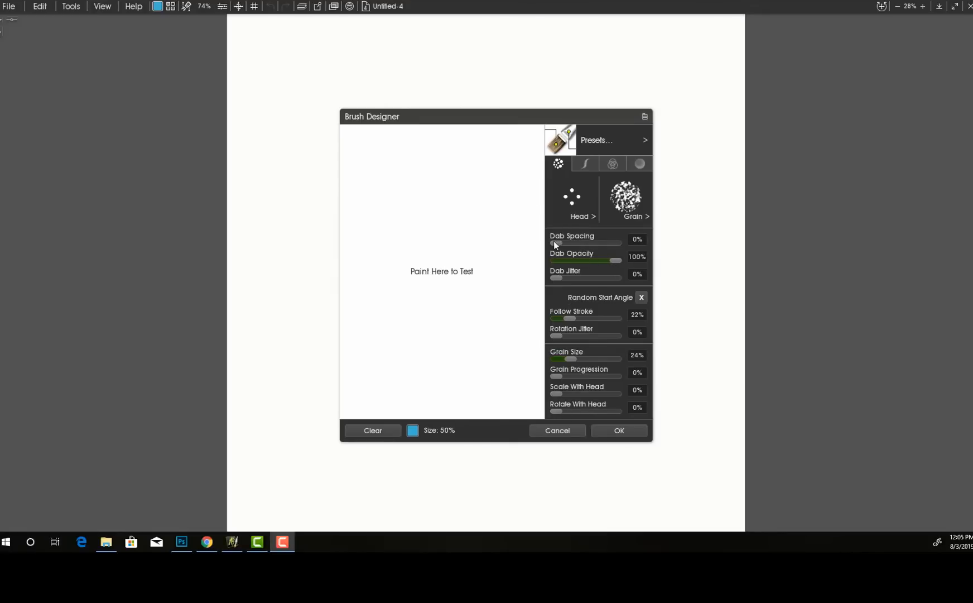
Compare the full Dab Opacity with 69% using vertical test strokes, clearing them at the end.
{"action": "left_click_drag", "start_coordinate": [432, 167], "coordinate": [422, 276]}
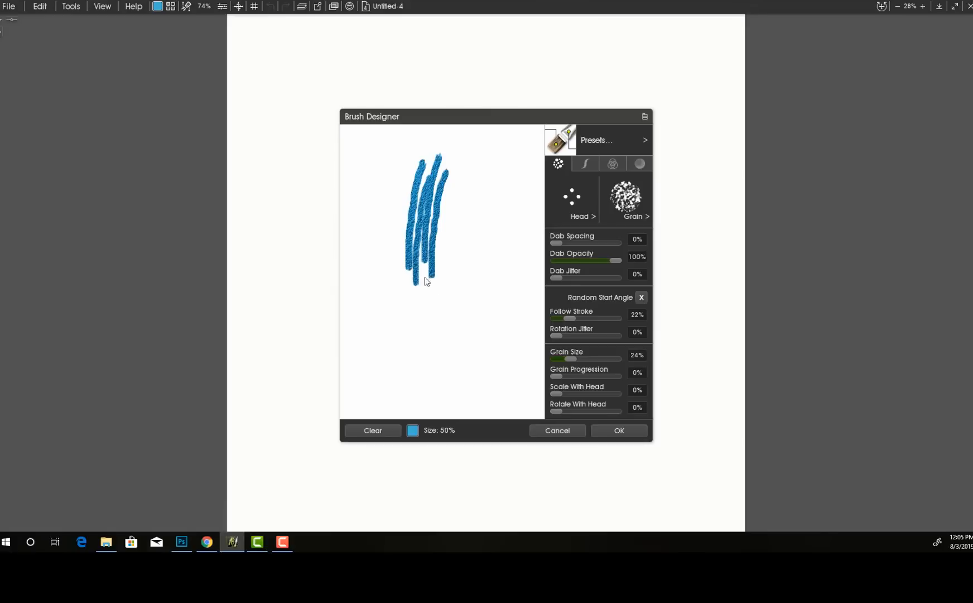
{"action": "left_click_drag", "start_coordinate": [612, 260], "coordinate": [598, 260]}
{"action": "mouse_move", "coordinate": [509, 192]}
{"action": "left_mouse_down"}
{"action": "mouse_move", "coordinate": [482, 374]}
{"action": "mouse_move", "coordinate": [491, 189]}
{"action": "mouse_move", "coordinate": [467, 170]}
{"action": "mouse_move", "coordinate": [462, 347]}
{"action": "left_mouse_up"}
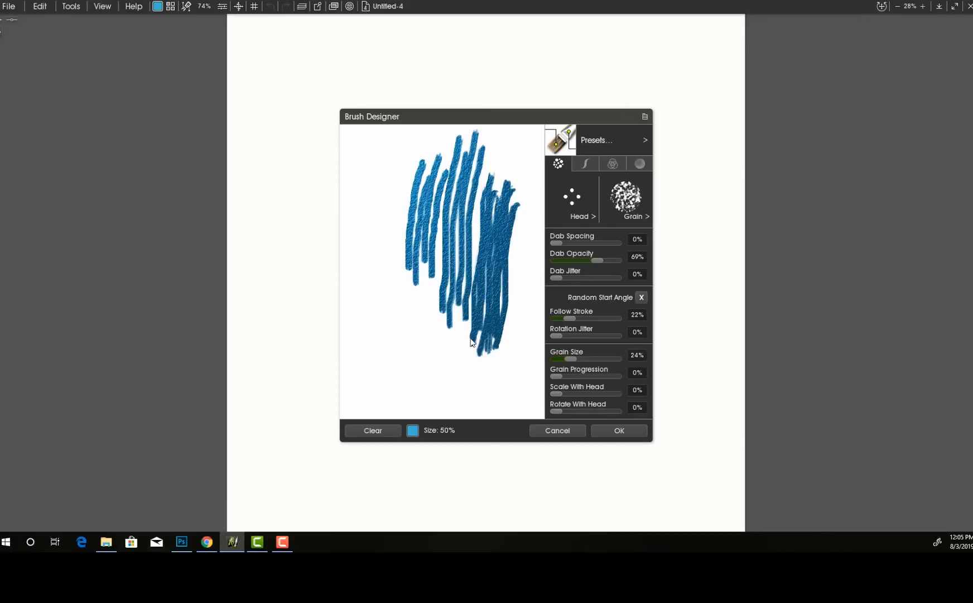
{"action": "left_click", "coordinate": [362, 432]}
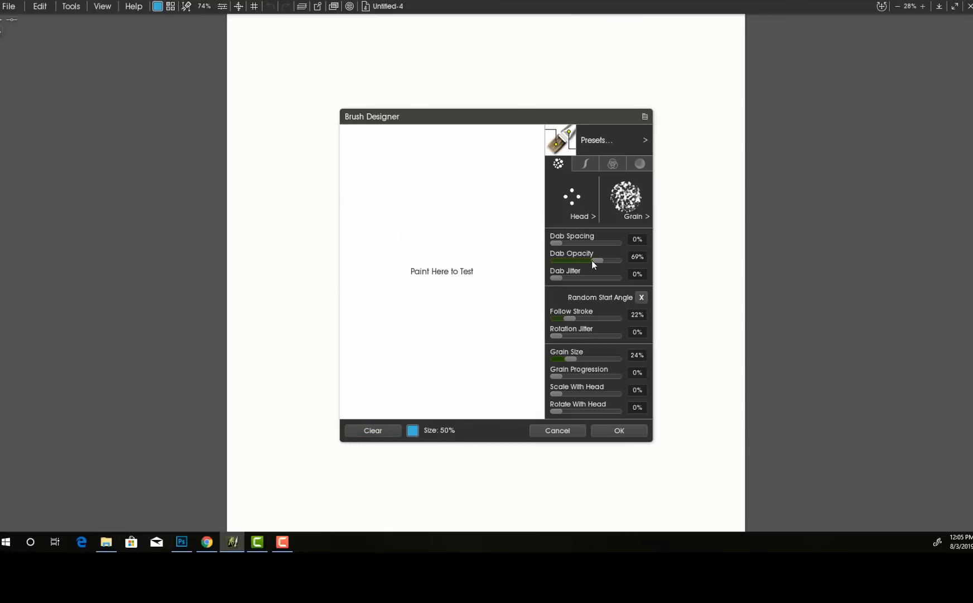
Set Dab Opacity to 24% and try it with a vertical stroke and overlapping scribbles, clearing them at the end.
{"action": "left_click_drag", "start_coordinate": [568, 258], "coordinate": [563, 257]}
{"action": "mouse_move", "coordinate": [468, 173]}
{"action": "left_mouse_down"}
{"action": "mouse_move", "coordinate": [455, 256]}
{"action": "mouse_move", "coordinate": [446, 402]}
{"action": "left_mouse_up"}
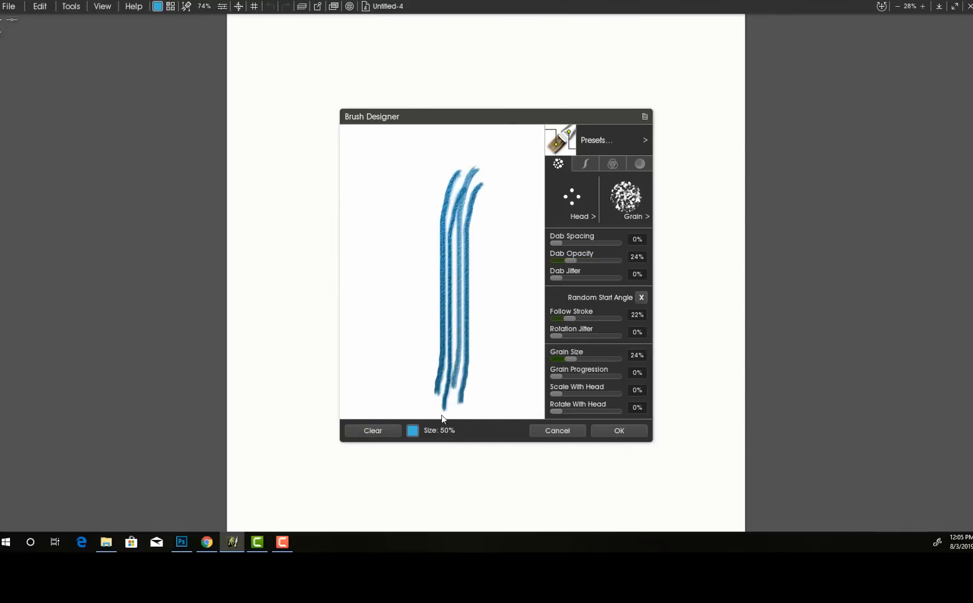
{"action": "mouse_move", "coordinate": [420, 350]}
{"action": "left_mouse_down"}
{"action": "mouse_move", "coordinate": [423, 212]}
{"action": "mouse_move", "coordinate": [406, 245]}
{"action": "mouse_move", "coordinate": [414, 309]}
{"action": "mouse_move", "coordinate": [408, 260]}
{"action": "left_mouse_up"}
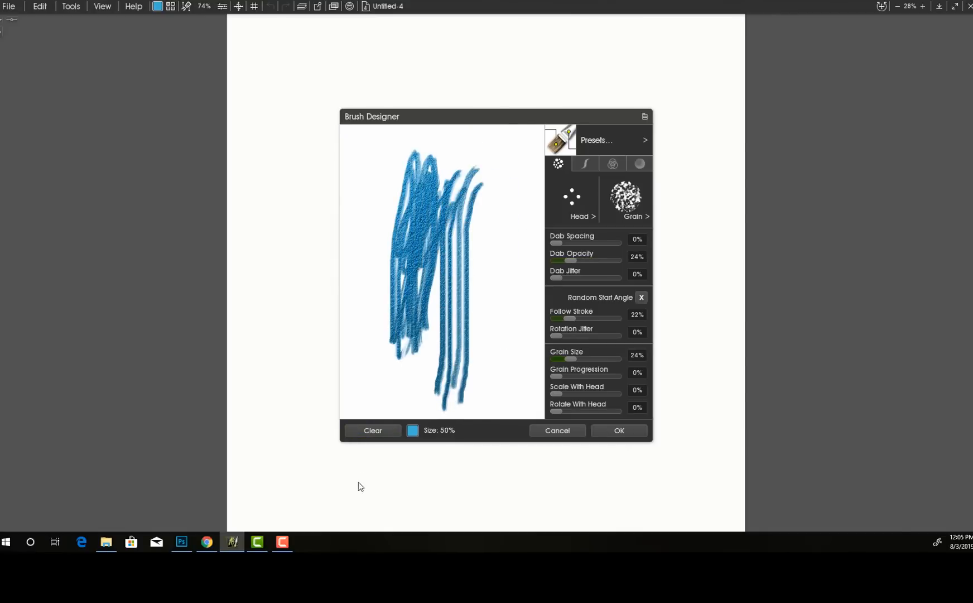
{"action": "left_click", "coordinate": [365, 433]}
Set Dab Opacity to 14% and try it with two test strokes, clearing them at the end.
{"action": "left_click_drag", "start_coordinate": [569, 261], "coordinate": [562, 258]}
{"action": "left_click_drag", "start_coordinate": [500, 185], "coordinate": [474, 395]}
{"action": "mouse_move", "coordinate": [430, 315]}
{"action": "left_mouse_down"}
{"action": "mouse_move", "coordinate": [460, 156]}
{"action": "mouse_move", "coordinate": [391, 326]}
{"action": "left_mouse_up"}
{"action": "left_click", "coordinate": [373, 430]}
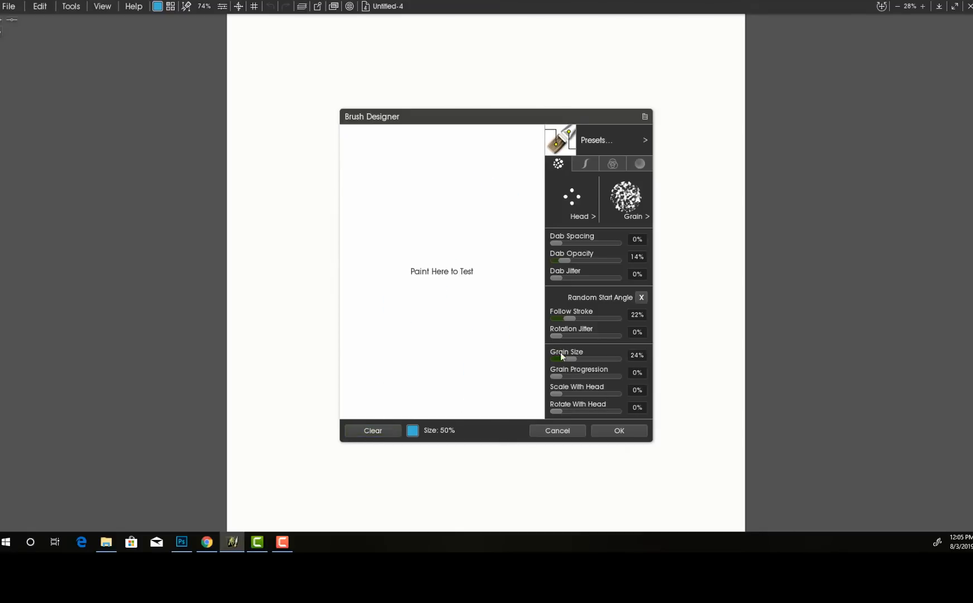
Set Follow Stroke to 100%, enable Random Start Angle and try both with a long vertical test stroke.
{"action": "left_click_drag", "start_coordinate": [567, 318], "coordinate": [638, 325]}
{"action": "left_click", "coordinate": [641, 298]}
{"action": "left_click_drag", "start_coordinate": [430, 173], "coordinate": [403, 412]}
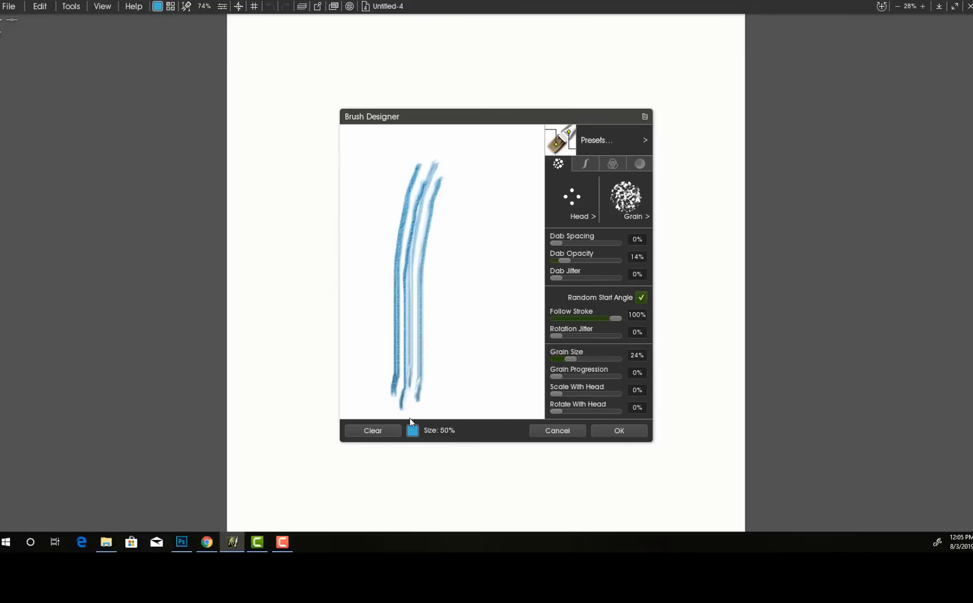
Set Follow Stroke to 21% and try it with overlapping diagonal scribbles, clearing the test area at the end.
{"action": "left_click_drag", "start_coordinate": [615, 318], "coordinate": [569, 318]}
{"action": "mouse_move", "coordinate": [504, 245]}
{"action": "left_mouse_down"}
{"action": "mouse_move", "coordinate": [467, 406]}
{"action": "mouse_move", "coordinate": [491, 202]}
{"action": "mouse_move", "coordinate": [482, 298]}
{"action": "mouse_move", "coordinate": [475, 232]}
{"action": "left_mouse_up"}
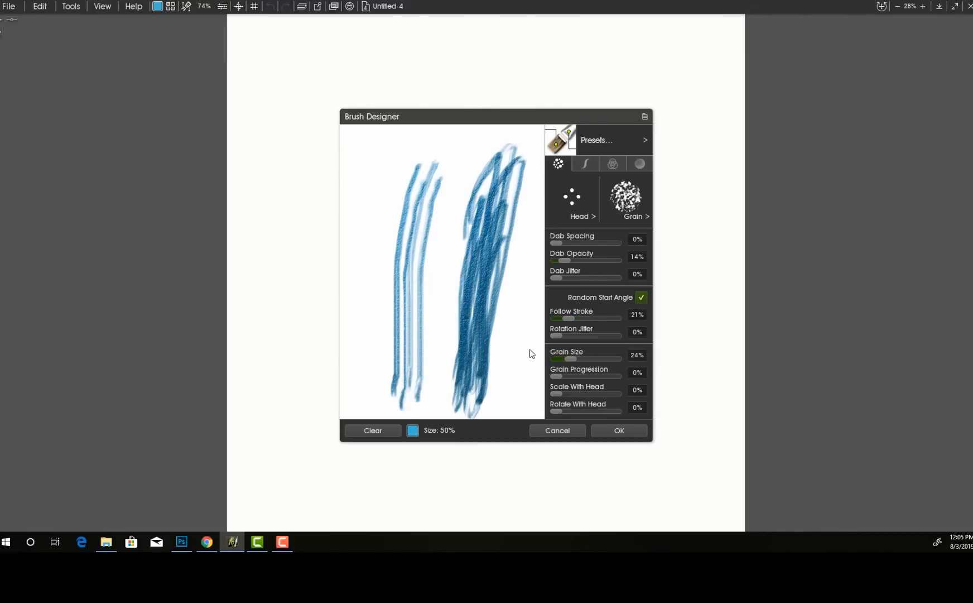
{"action": "left_click", "coordinate": [373, 427]}
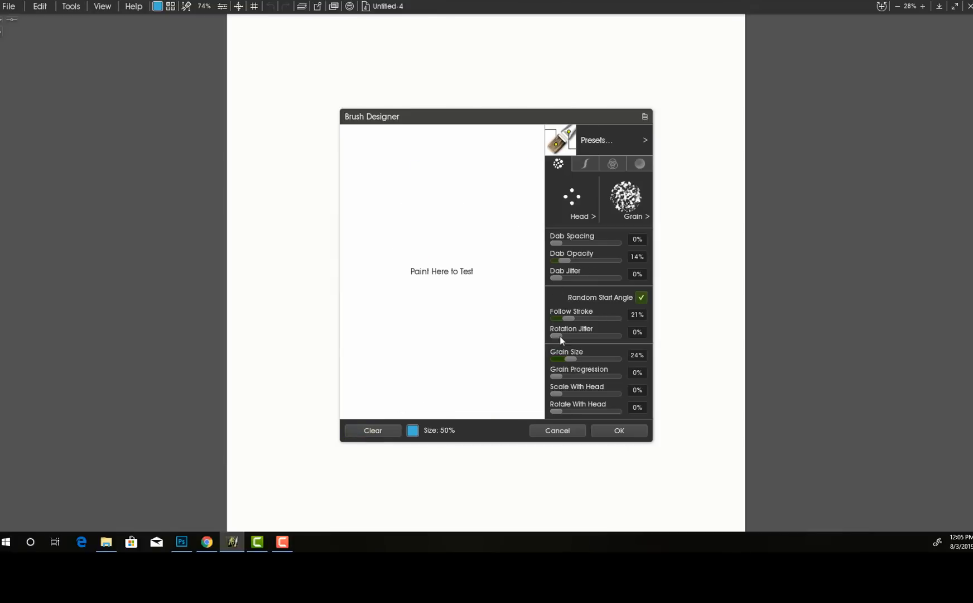
Try Rotation Jitter with a wide vertical test stroke, return it to 0% and clear the test area.
{"action": "mouse_move", "coordinate": [459, 162]}
{"action": "left_mouse_down"}
{"action": "mouse_move", "coordinate": [435, 374]}
{"action": "mouse_move", "coordinate": [454, 235]}
{"action": "left_mouse_up"}
{"action": "left_click_drag", "start_coordinate": [592, 339], "coordinate": [532, 336]}
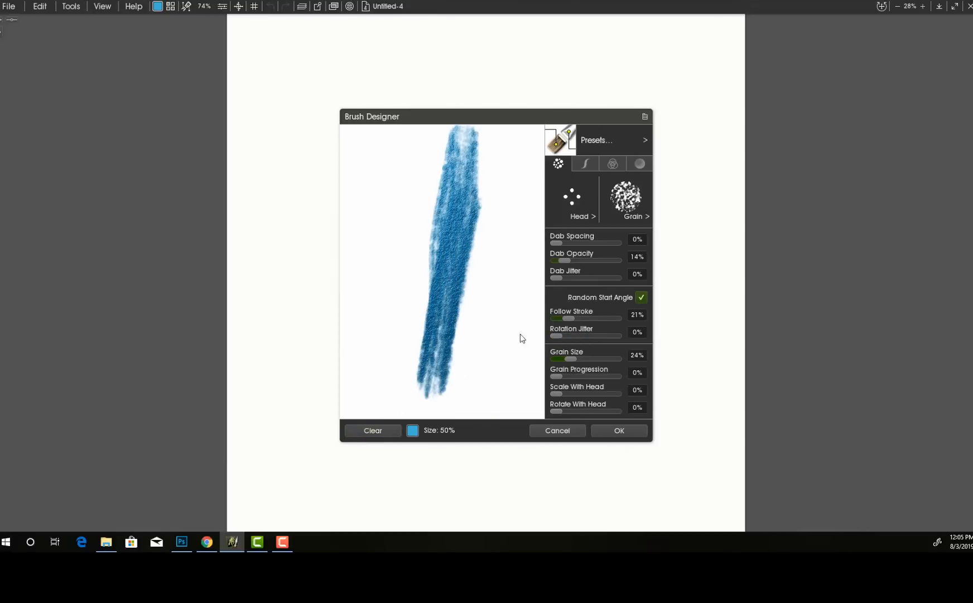
{"action": "left_click", "coordinate": [381, 430]}
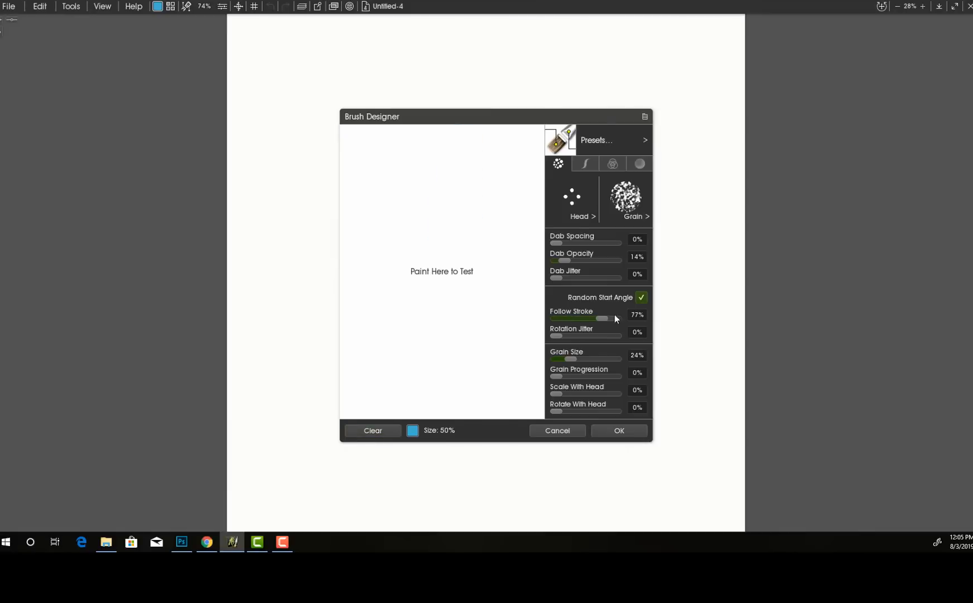
Set Follow Stroke to 100% and try it with two rounds of long strokes and scribbles, clearing the test area after each.
{"action": "left_click_drag", "start_coordinate": [442, 170], "coordinate": [415, 390]}
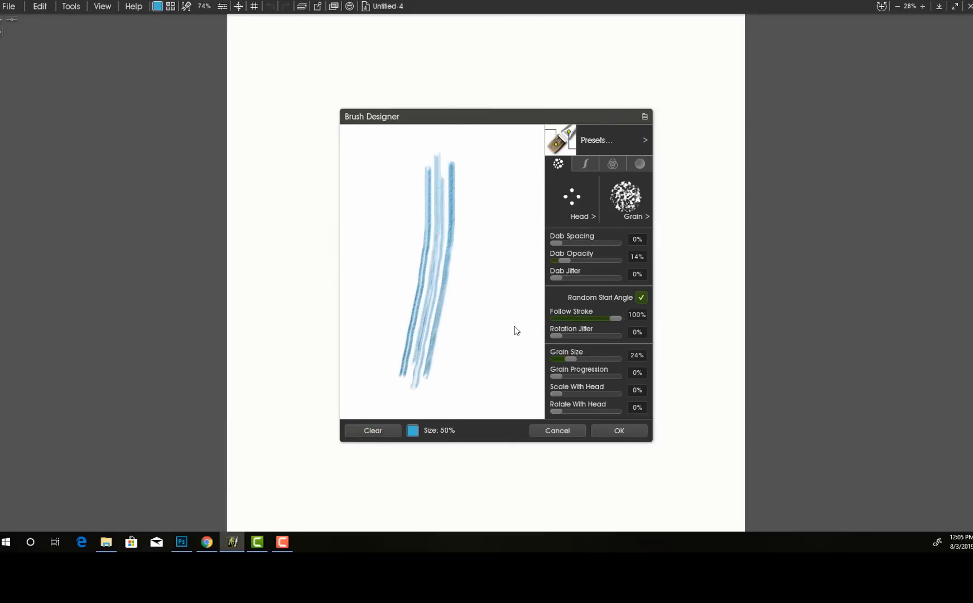
{"action": "mouse_move", "coordinate": [499, 179]}
{"action": "left_mouse_down"}
{"action": "mouse_move", "coordinate": [482, 360]}
{"action": "mouse_move", "coordinate": [493, 224]}
{"action": "mouse_move", "coordinate": [469, 254]}
{"action": "mouse_move", "coordinate": [421, 371]}
{"action": "mouse_move", "coordinate": [474, 190]}
{"action": "mouse_move", "coordinate": [385, 362]}
{"action": "left_mouse_up"}
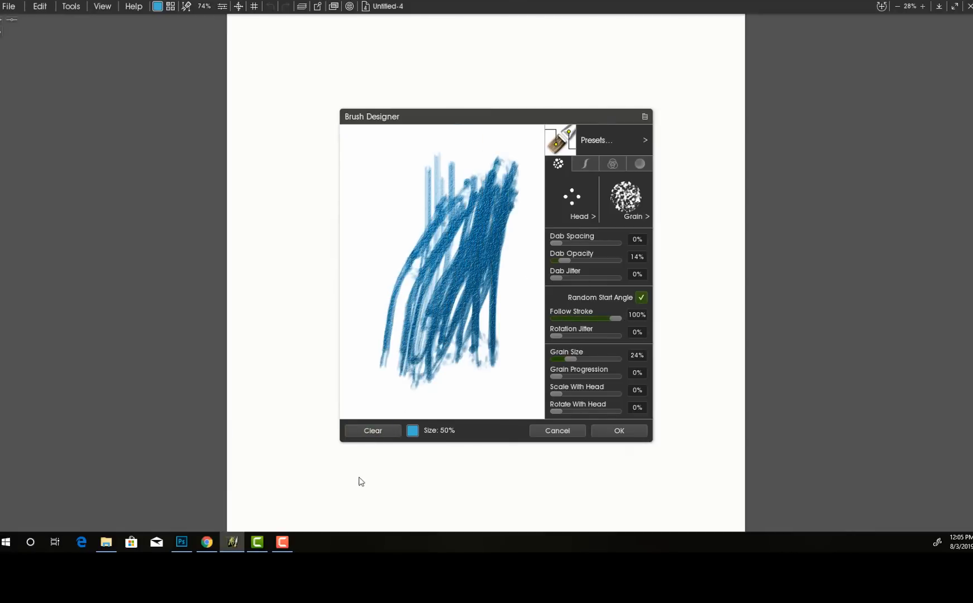
{"action": "left_click", "coordinate": [372, 427]}
{"action": "left_click_drag", "start_coordinate": [447, 191], "coordinate": [397, 461]}
{"action": "mouse_move", "coordinate": [469, 335]}
{"action": "left_mouse_down"}
{"action": "mouse_move", "coordinate": [486, 219]}
{"action": "mouse_move", "coordinate": [440, 391]}
{"action": "left_mouse_up"}
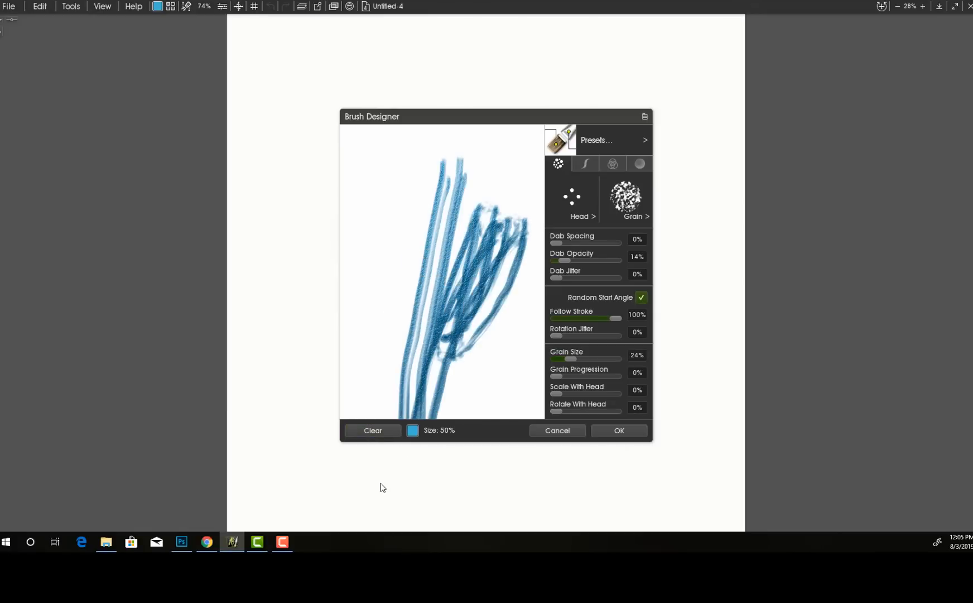
{"action": "left_click", "coordinate": [370, 430]}
Turn off Random Start Angle, set Follow Stroke to 0% and try the brush with curved scribbles, clearing them at the end.
{"action": "left_click", "coordinate": [635, 300]}
{"action": "left_click_drag", "start_coordinate": [614, 319], "coordinate": [500, 307]}
{"action": "mouse_move", "coordinate": [441, 149]}
{"action": "left_mouse_down"}
{"action": "mouse_move", "coordinate": [423, 406]}
{"action": "mouse_move", "coordinate": [491, 184]}
{"action": "mouse_move", "coordinate": [424, 413]}
{"action": "mouse_move", "coordinate": [480, 279]}
{"action": "mouse_move", "coordinate": [422, 262]}
{"action": "left_mouse_up"}
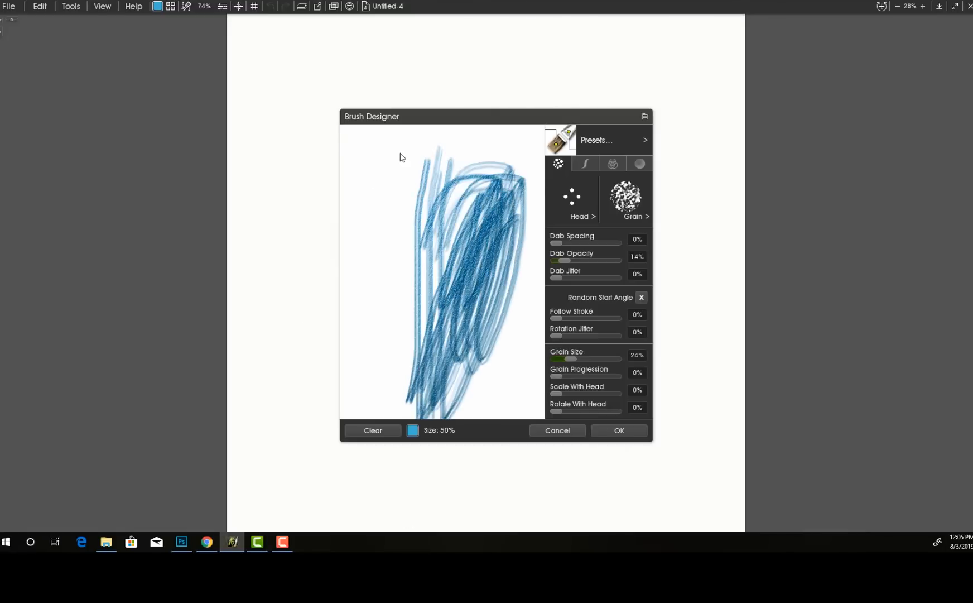
{"action": "mouse_move", "coordinate": [388, 178]}
{"action": "left_mouse_down"}
{"action": "mouse_move", "coordinate": [351, 341]}
{"action": "mouse_move", "coordinate": [381, 193]}
{"action": "mouse_move", "coordinate": [424, 146]}
{"action": "mouse_move", "coordinate": [474, 131]}
{"action": "left_mouse_up"}
{"action": "left_click", "coordinate": [370, 432]}
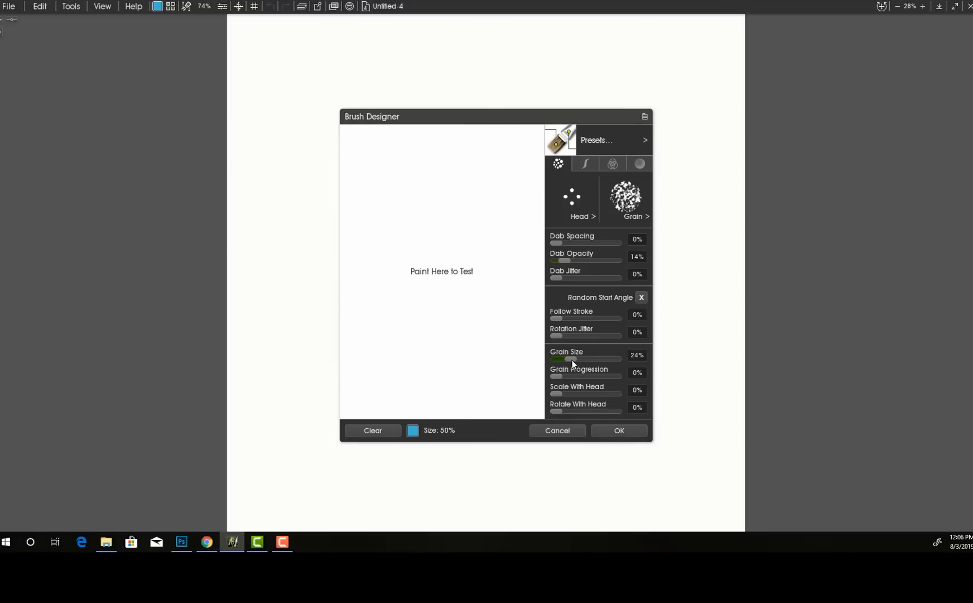
Raise Grain Size well above 24% and try it with a diagonal test stroke, clearing it at the end.
{"action": "left_click_drag", "start_coordinate": [573, 364], "coordinate": [616, 370]}
{"action": "mouse_move", "coordinate": [484, 201]}
{"action": "left_mouse_down"}
{"action": "mouse_move", "coordinate": [458, 417]}
{"action": "mouse_move", "coordinate": [456, 226]}
{"action": "mouse_move", "coordinate": [416, 134]}
{"action": "mouse_move", "coordinate": [358, 418]}
{"action": "left_mouse_up"}
{"action": "left_click", "coordinate": [362, 431]}
Set Grain Size to 0% and try it with two rounds of diagonal test strokes, clearing the test area after each.
{"action": "left_click_drag", "start_coordinate": [596, 360], "coordinate": [550, 360]}
{"action": "mouse_move", "coordinate": [438, 154]}
{"action": "left_mouse_down"}
{"action": "mouse_move", "coordinate": [438, 313]}
{"action": "mouse_move", "coordinate": [444, 302]}
{"action": "mouse_move", "coordinate": [490, 141]}
{"action": "mouse_move", "coordinate": [437, 312]}
{"action": "mouse_move", "coordinate": [474, 151]}
{"action": "mouse_move", "coordinate": [372, 304]}
{"action": "left_mouse_up"}
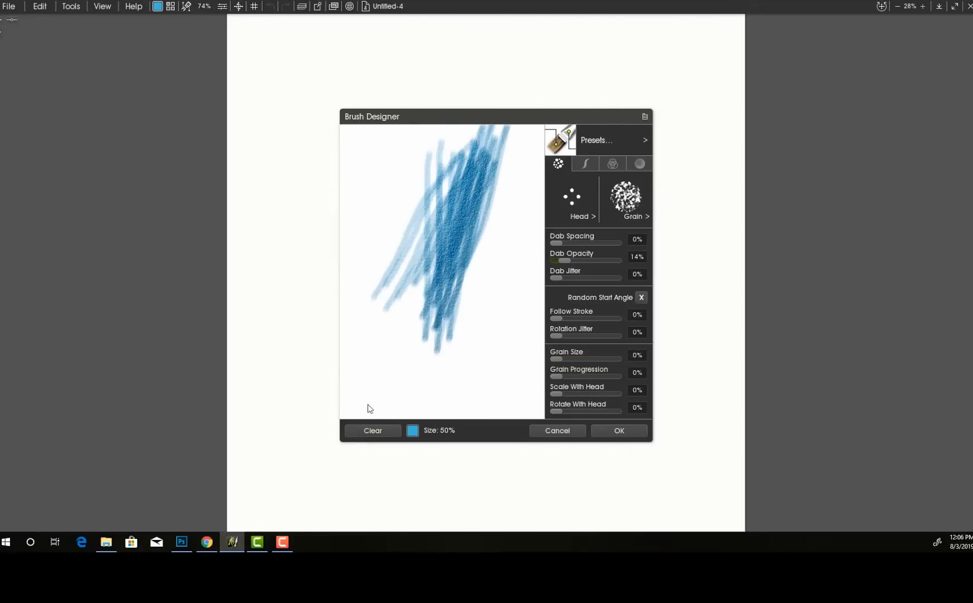
{"action": "left_click", "coordinate": [369, 432]}
{"action": "mouse_move", "coordinate": [519, 234]}
{"action": "left_mouse_down"}
{"action": "mouse_move", "coordinate": [452, 285]}
{"action": "mouse_move", "coordinate": [409, 252]}
{"action": "mouse_move", "coordinate": [384, 280]}
{"action": "left_mouse_up"}
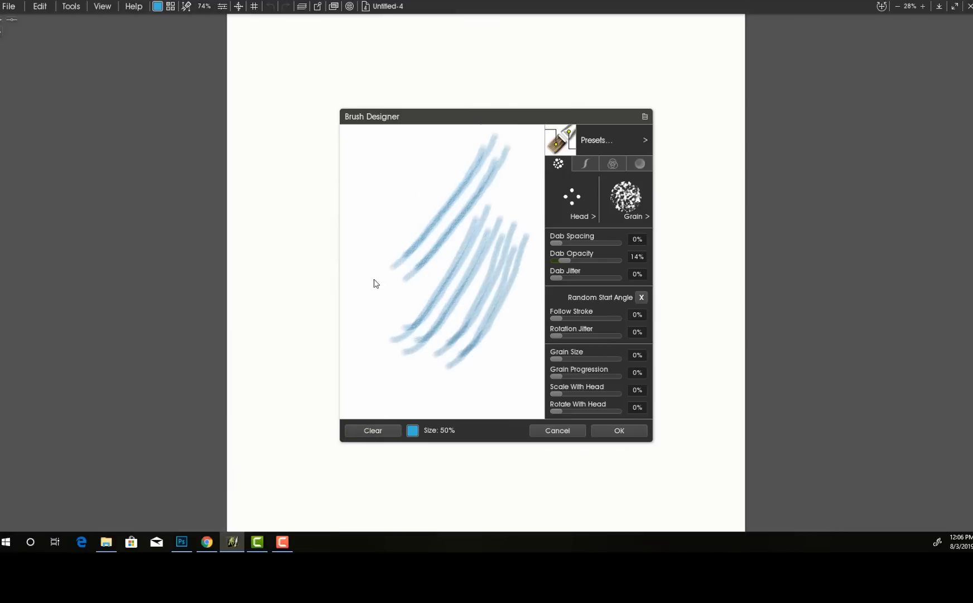
{"action": "left_click", "coordinate": [373, 431]}
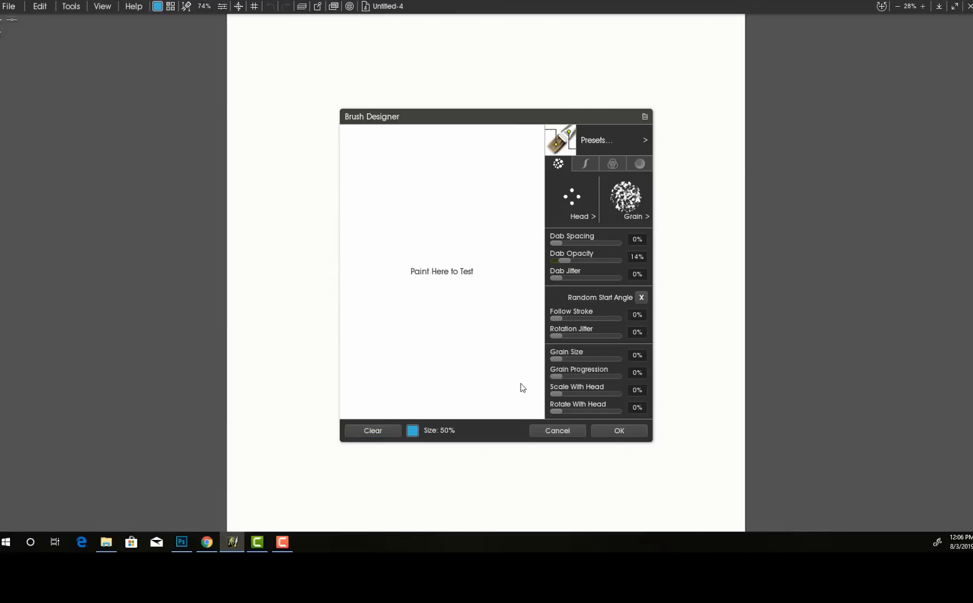
Set Grain Progression to 100% and try it with overlapping diagonal strokes, clearing them at the end.
{"action": "left_click_drag", "start_coordinate": [560, 375], "coordinate": [620, 375]}
{"action": "mouse_move", "coordinate": [451, 180]}
{"action": "left_mouse_down"}
{"action": "mouse_move", "coordinate": [399, 374]}
{"action": "mouse_move", "coordinate": [465, 273]}
{"action": "mouse_move", "coordinate": [481, 229]}
{"action": "mouse_move", "coordinate": [362, 418]}
{"action": "left_mouse_up"}
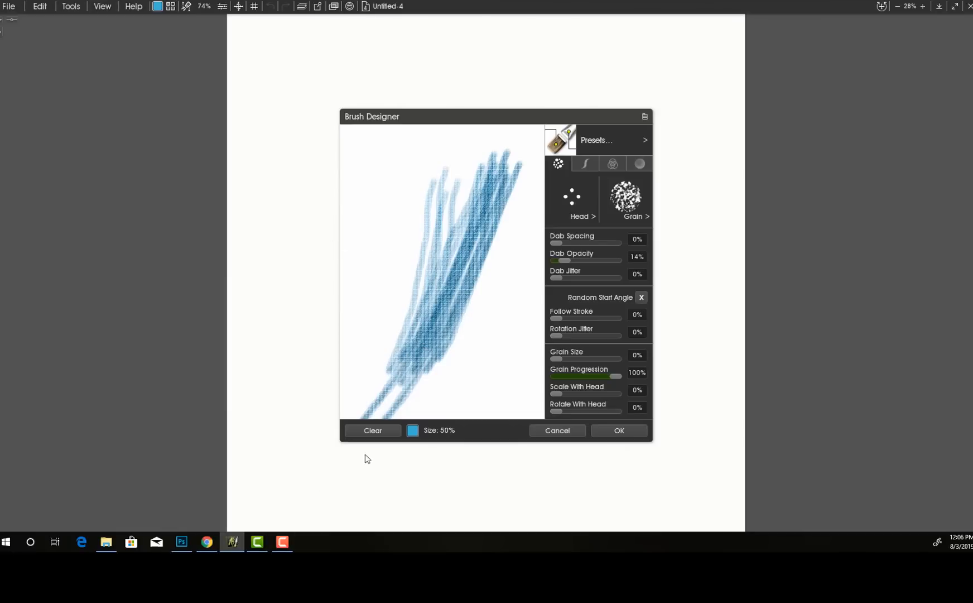
{"action": "left_click", "coordinate": [373, 430]}
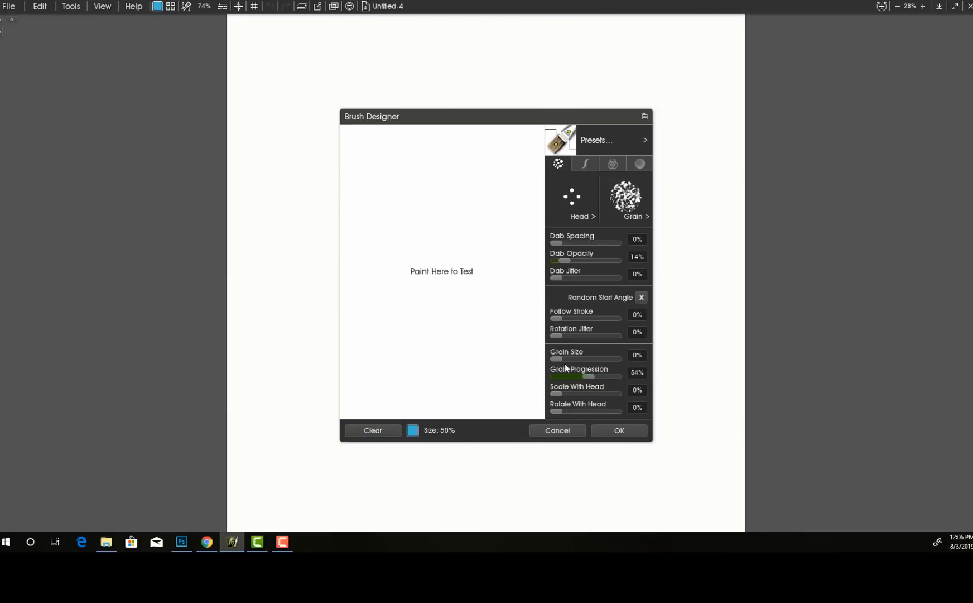
With Grain Progression at 54%, set Grain Size to 55% and try the combination with two rounds of test scribbles.
{"action": "left_click_drag", "start_coordinate": [560, 358], "coordinate": [590, 355]}
{"action": "mouse_move", "coordinate": [461, 234]}
{"action": "left_mouse_down"}
{"action": "mouse_move", "coordinate": [433, 336]}
{"action": "mouse_move", "coordinate": [468, 214]}
{"action": "left_mouse_up"}
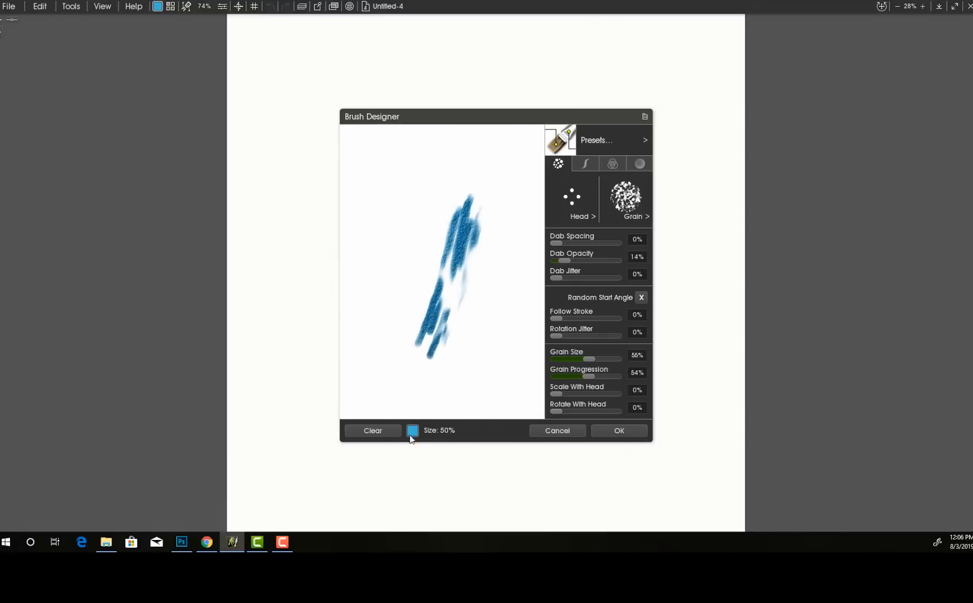
{"action": "left_click", "coordinate": [376, 431]}
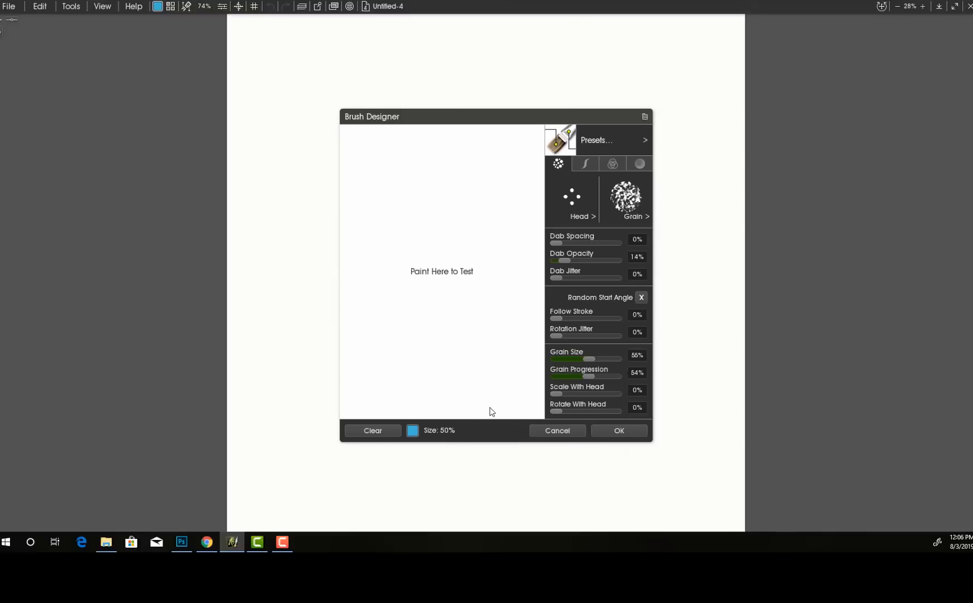
{"action": "mouse_move", "coordinate": [454, 176]}
{"action": "left_mouse_down"}
{"action": "mouse_move", "coordinate": [434, 348]}
{"action": "mouse_move", "coordinate": [416, 279]}
{"action": "mouse_move", "coordinate": [344, 325]}
{"action": "mouse_move", "coordinate": [416, 319]}
{"action": "left_mouse_up"}
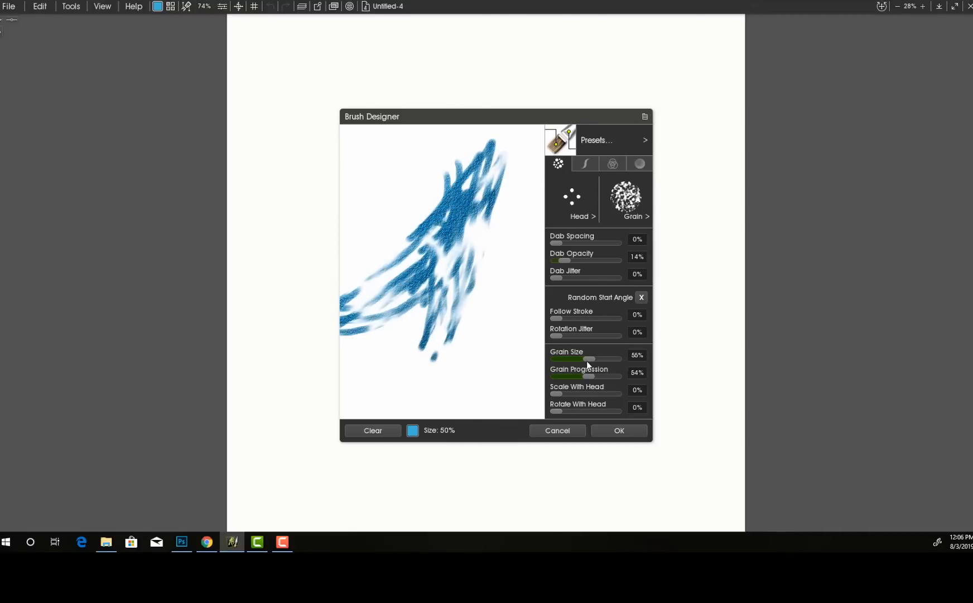
Reset Grain Size to 0%, clear the test area and paint one long vertical test stroke.
{"action": "left_click_drag", "start_coordinate": [559, 360], "coordinate": [545, 357]}
{"action": "left_click", "coordinate": [373, 430]}
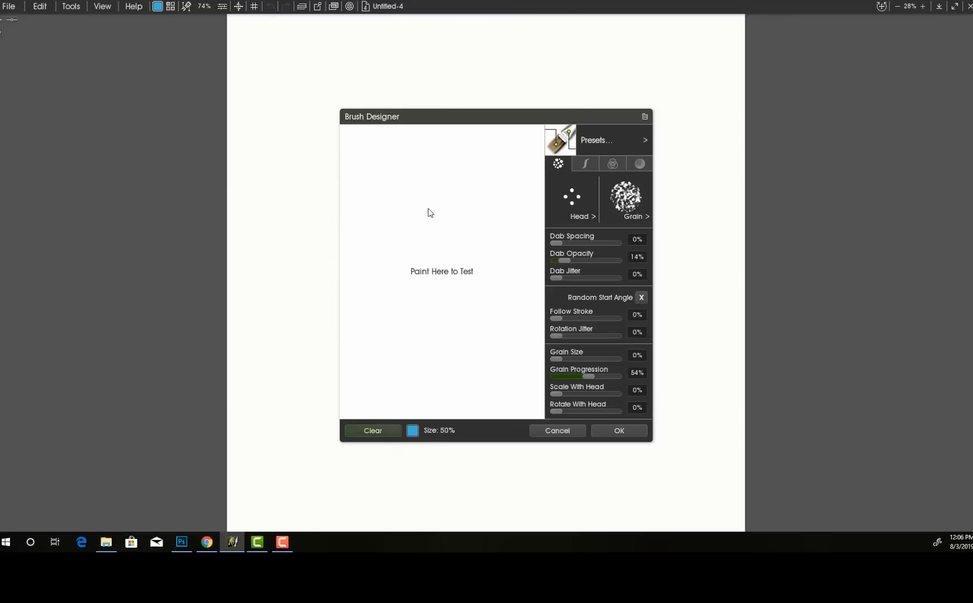
{"action": "left_click_drag", "start_coordinate": [440, 162], "coordinate": [411, 418]}
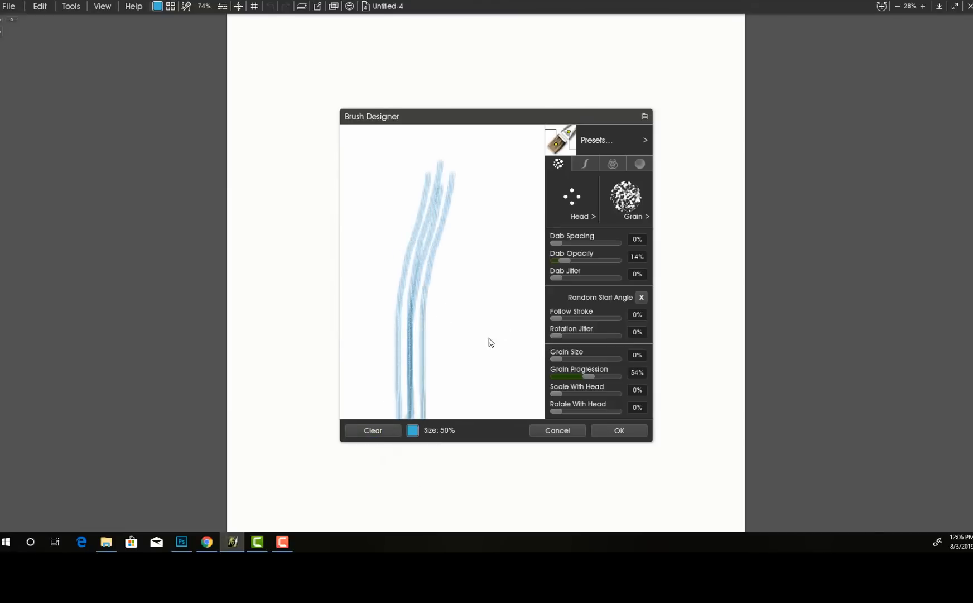
Set Grain Progression to 25% and Scale With Head to 100%, and try them with test scribbles, clearing the area at the end.
{"action": "mouse_move", "coordinate": [583, 377]}
{"action": "left_mouse_down"}
{"action": "mouse_move", "coordinate": [567, 374]}
{"action": "mouse_move", "coordinate": [661, 395]}
{"action": "left_mouse_up"}
{"action": "left_click", "coordinate": [371, 432]}
{"action": "mouse_move", "coordinate": [432, 156]}
{"action": "left_mouse_down"}
{"action": "mouse_move", "coordinate": [421, 313]}
{"action": "mouse_move", "coordinate": [391, 346]}
{"action": "mouse_move", "coordinate": [497, 306]}
{"action": "mouse_move", "coordinate": [404, 385]}
{"action": "left_mouse_up"}
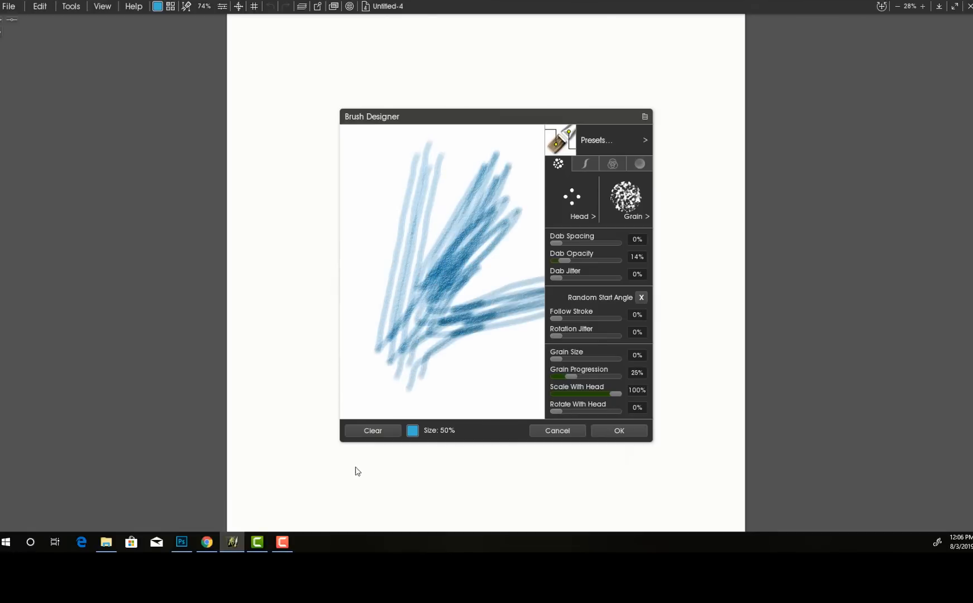
{"action": "left_click", "coordinate": [362, 429]}
Set Grain Size to 56% and try it with two test scribbles, clearing them at the end.
{"action": "left_click", "coordinate": [590, 357]}
{"action": "mouse_move", "coordinate": [439, 295]}
{"action": "left_mouse_down"}
{"action": "mouse_move", "coordinate": [420, 227]}
{"action": "mouse_move", "coordinate": [491, 129]}
{"action": "left_mouse_up"}
{"action": "mouse_move", "coordinate": [429, 373]}
{"action": "left_mouse_down"}
{"action": "mouse_move", "coordinate": [458, 387]}
{"action": "mouse_move", "coordinate": [502, 240]}
{"action": "left_mouse_up"}
{"action": "left_click", "coordinate": [373, 430]}
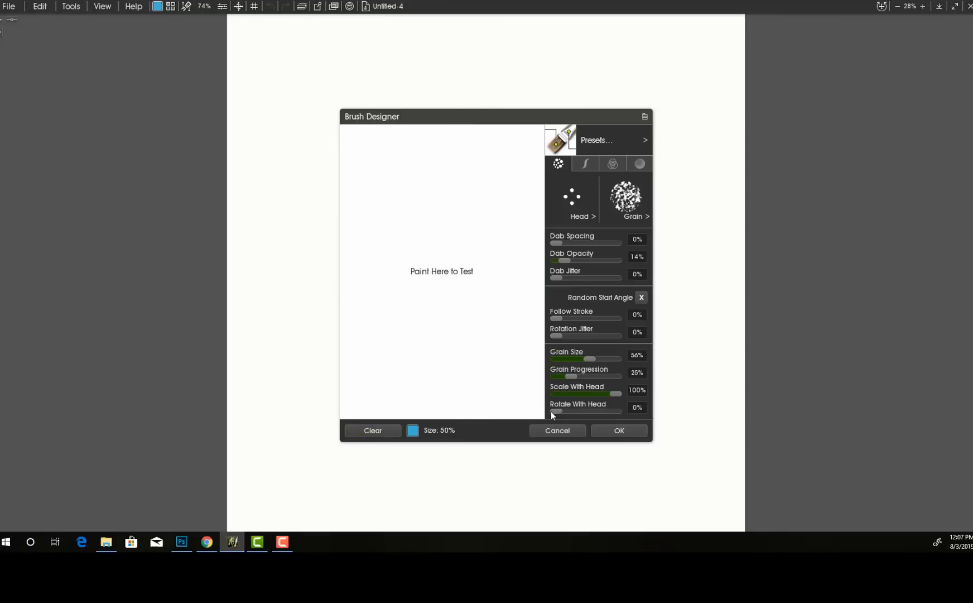
Set Rotate With Head to 100% and Follow Stroke to 100%, trying each with test strokes and clearing them.
{"action": "mouse_move", "coordinate": [402, 233]}
{"action": "left_mouse_down"}
{"action": "mouse_move", "coordinate": [446, 346]}
{"action": "mouse_move", "coordinate": [416, 418]}
{"action": "left_mouse_up"}
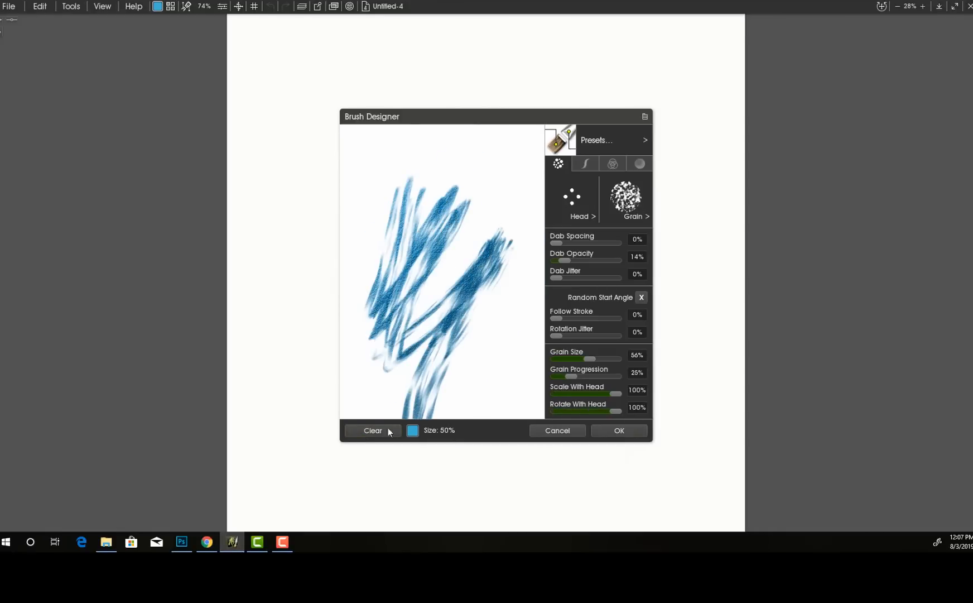
{"action": "left_click", "coordinate": [366, 432]}
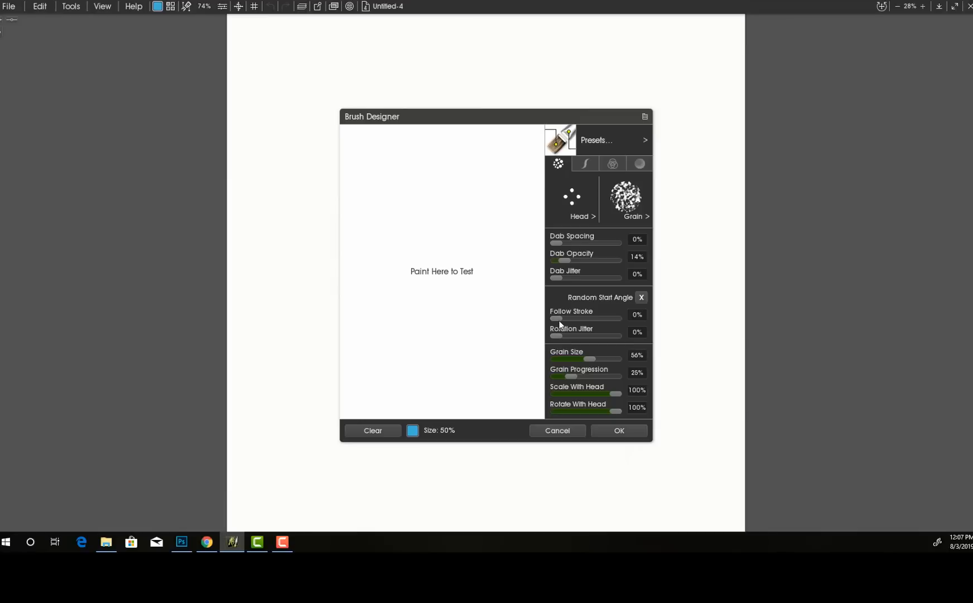
{"action": "left_click_drag", "start_coordinate": [558, 319], "coordinate": [619, 318]}
{"action": "left_click_drag", "start_coordinate": [454, 195], "coordinate": [373, 398]}
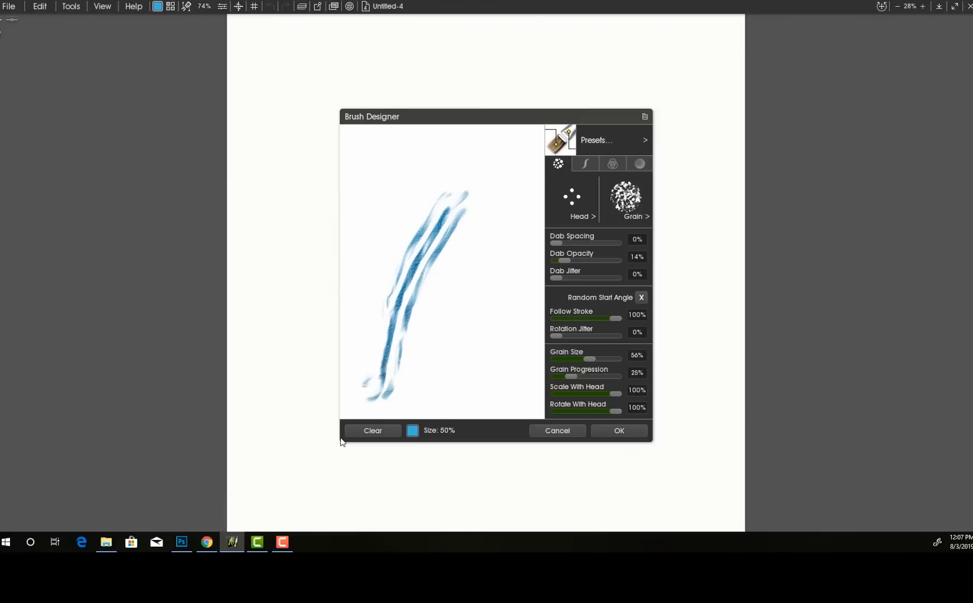
{"action": "left_click", "coordinate": [367, 432]}
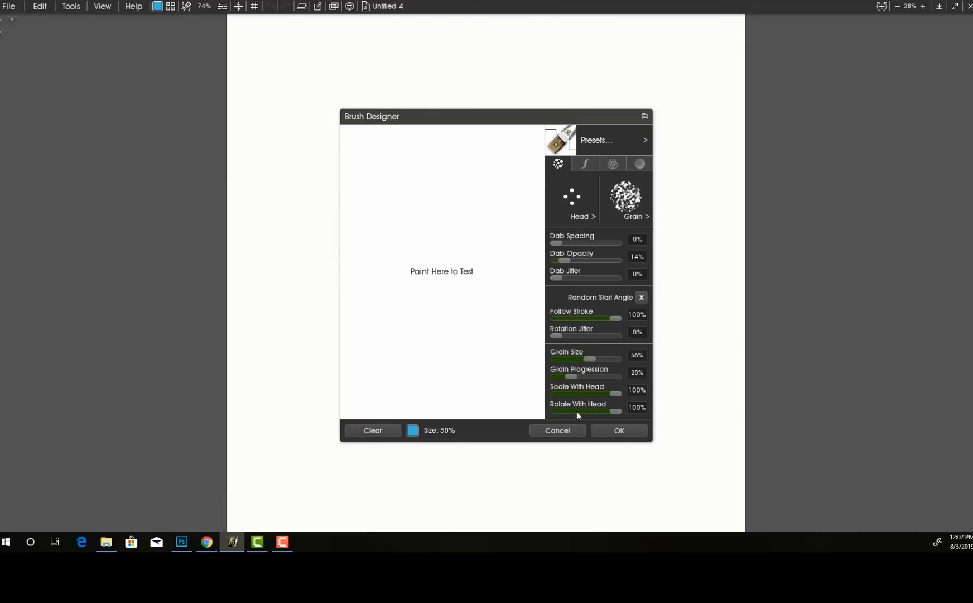
Set Scale With Head to 26% and try it with overlapping scribbles across the test area, clearing them at the end.
{"action": "left_click", "coordinate": [568, 392]}
{"action": "mouse_move", "coordinate": [453, 187]}
{"action": "left_mouse_down"}
{"action": "mouse_move", "coordinate": [495, 211]}
{"action": "mouse_move", "coordinate": [474, 279]}
{"action": "mouse_move", "coordinate": [472, 226]}
{"action": "left_mouse_up"}
{"action": "left_click_drag", "start_coordinate": [530, 176], "coordinate": [346, 246]}
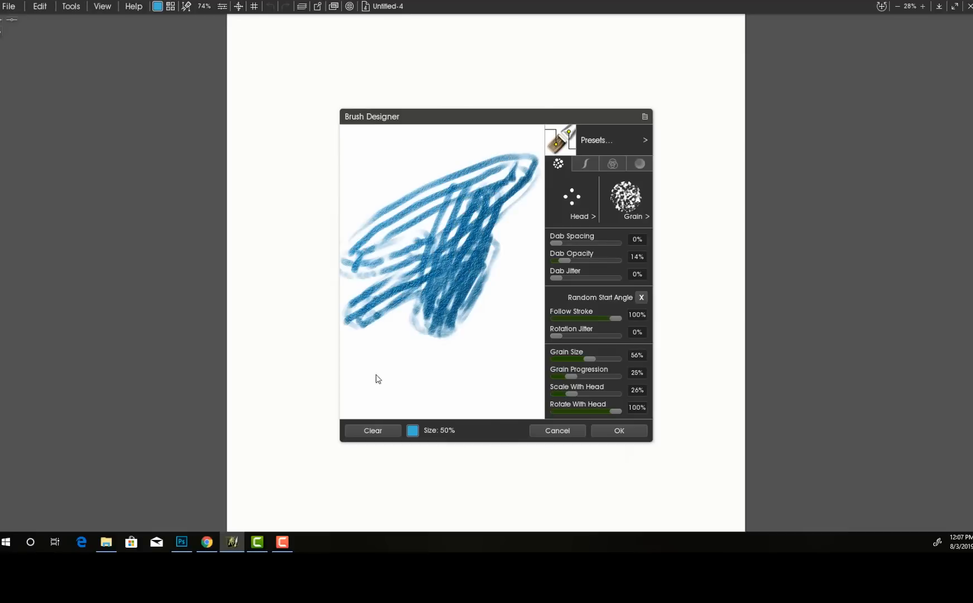
{"action": "left_click", "coordinate": [366, 431]}
Set Rotate With Head to 17% and try it with two groups of diagonal strokes, clearing them at the end.
{"action": "left_click_drag", "start_coordinate": [609, 410], "coordinate": [566, 411]}
{"action": "left_click_drag", "start_coordinate": [460, 219], "coordinate": [395, 368]}
{"action": "mouse_move", "coordinate": [414, 228]}
{"action": "left_mouse_down"}
{"action": "mouse_move", "coordinate": [393, 389]}
{"action": "mouse_move", "coordinate": [367, 365]}
{"action": "left_mouse_up"}
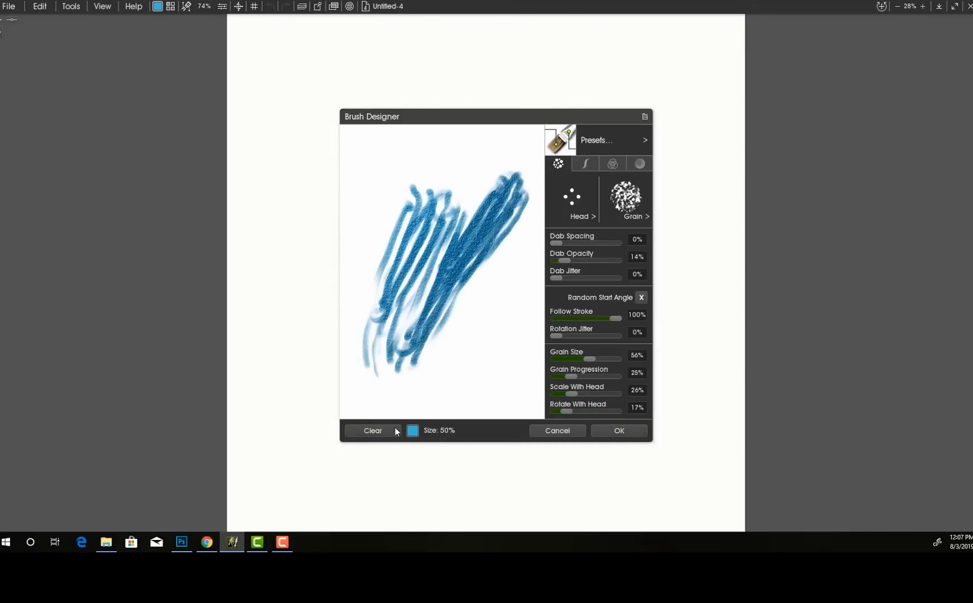
{"action": "left_click", "coordinate": [379, 430]}
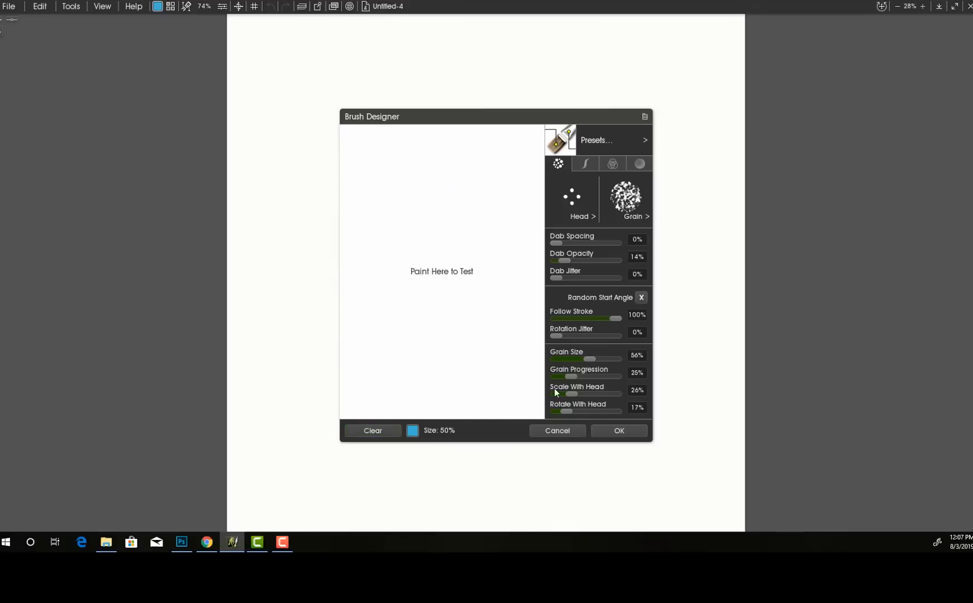
Check how the brush follows changes of direction with horizontal and zigzag test strokes, clearing them at the end.
{"action": "left_click_drag", "start_coordinate": [509, 271], "coordinate": [695, 292]}
{"action": "mouse_move", "coordinate": [491, 246]}
{"action": "left_mouse_down"}
{"action": "mouse_move", "coordinate": [462, 132]}
{"action": "mouse_move", "coordinate": [435, 146]}
{"action": "left_mouse_up"}
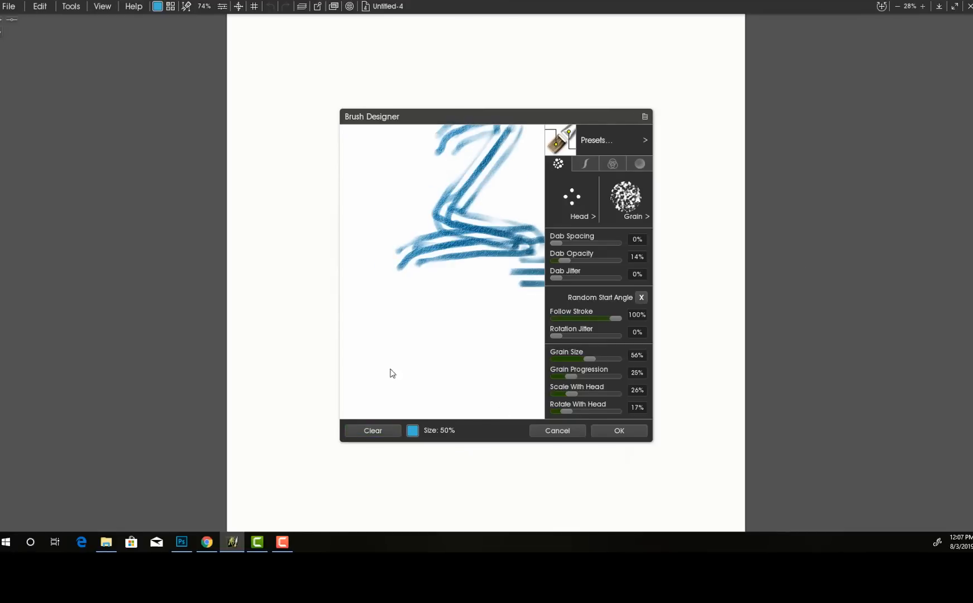
{"action": "left_click", "coordinate": [362, 429]}
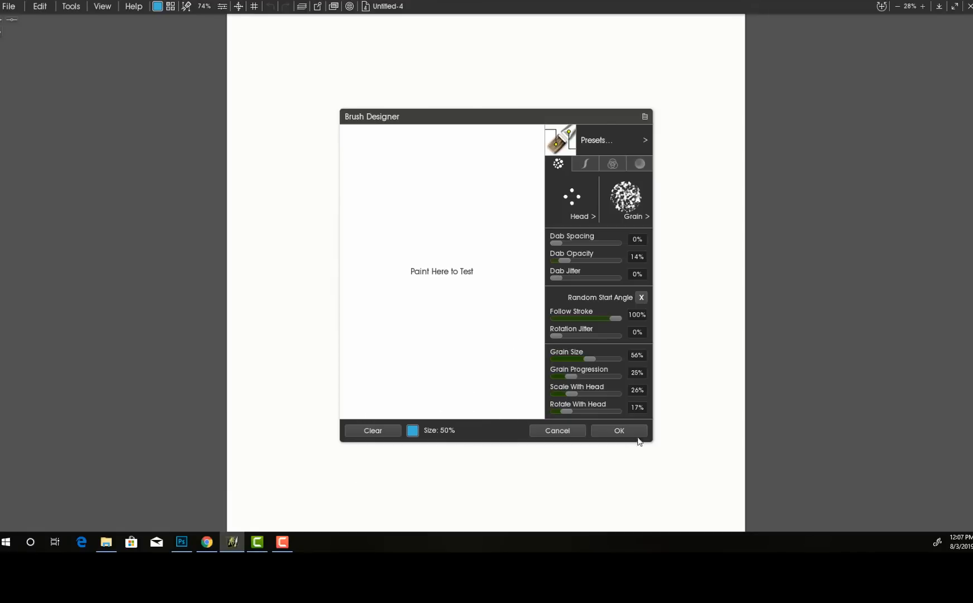
Set Grain Size to 19% and Grain Progression to 76%, and view the brush grain options without choosing one.
{"action": "left_click_drag", "start_coordinate": [583, 362], "coordinate": [601, 374]}
{"action": "left_click", "coordinate": [640, 210]}
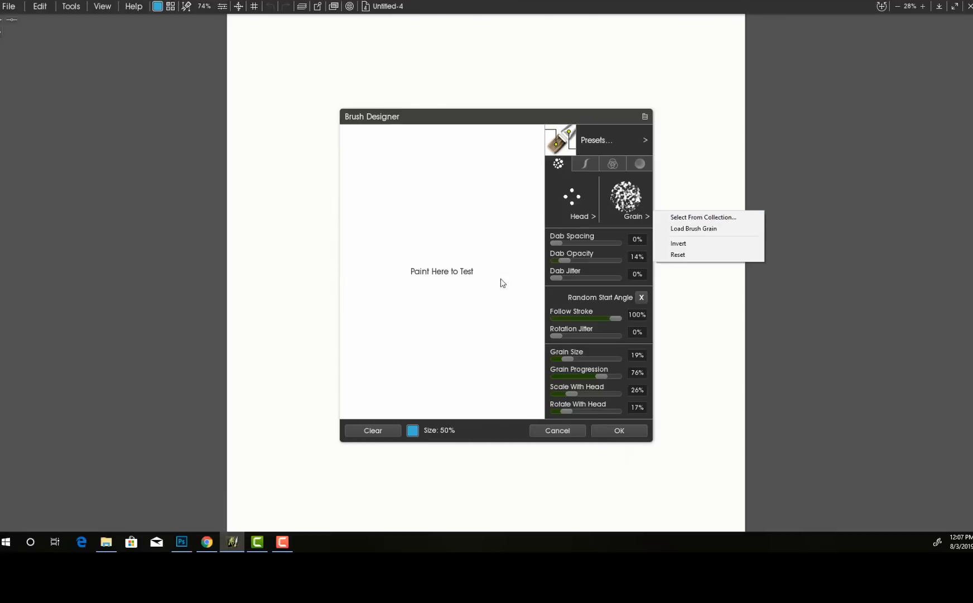
{"action": "left_click", "coordinate": [425, 389]}
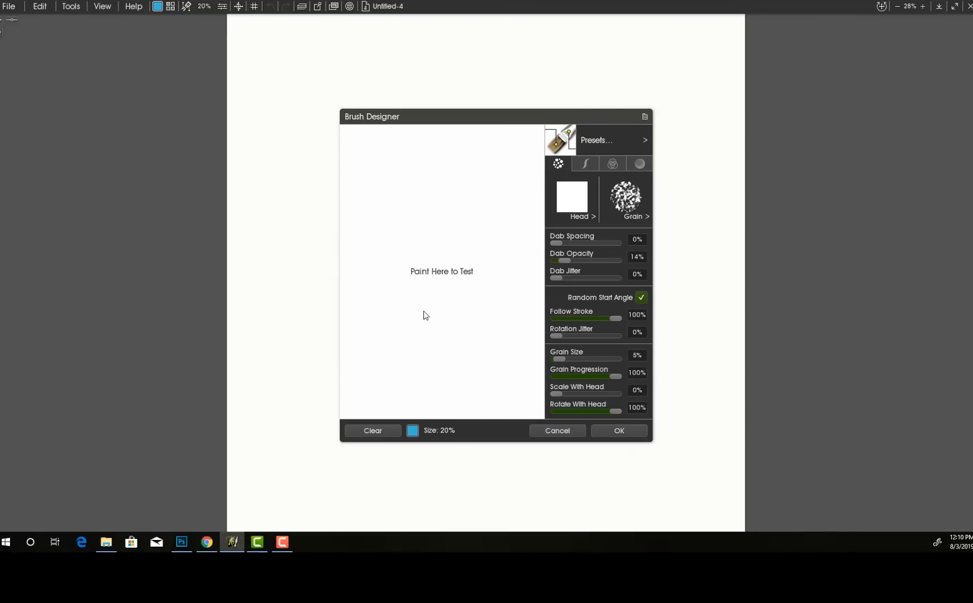
Test the square-head brush and clear the stroke, set Rotate With Head to 0% and paint a long looping test stroke.
{"action": "mouse_move", "coordinate": [438, 212]}
{"action": "left_mouse_down"}
{"action": "mouse_move", "coordinate": [419, 271]}
{"action": "mouse_move", "coordinate": [415, 353]}
{"action": "mouse_move", "coordinate": [477, 358]}
{"action": "mouse_move", "coordinate": [516, 281]}
{"action": "mouse_move", "coordinate": [501, 206]}
{"action": "mouse_move", "coordinate": [483, 187]}
{"action": "mouse_move", "coordinate": [443, 188]}
{"action": "mouse_move", "coordinate": [418, 331]}
{"action": "mouse_move", "coordinate": [435, 347]}
{"action": "mouse_move", "coordinate": [477, 346]}
{"action": "mouse_move", "coordinate": [524, 290]}
{"action": "mouse_move", "coordinate": [528, 234]}
{"action": "mouse_move", "coordinate": [502, 193]}
{"action": "mouse_move", "coordinate": [466, 193]}
{"action": "mouse_move", "coordinate": [434, 212]}
{"action": "mouse_move", "coordinate": [377, 366]}
{"action": "left_mouse_up"}
{"action": "left_click", "coordinate": [365, 431]}
{"action": "left_click_drag", "start_coordinate": [608, 408], "coordinate": [552, 411]}
{"action": "mouse_move", "coordinate": [412, 170]}
{"action": "left_mouse_down"}
{"action": "mouse_move", "coordinate": [372, 206]}
{"action": "mouse_move", "coordinate": [400, 325]}
{"action": "mouse_move", "coordinate": [471, 330]}
{"action": "mouse_move", "coordinate": [506, 222]}
{"action": "mouse_move", "coordinate": [494, 173]}
{"action": "mouse_move", "coordinate": [488, 165]}
{"action": "mouse_move", "coordinate": [429, 204]}
{"action": "mouse_move", "coordinate": [430, 264]}
{"action": "mouse_move", "coordinate": [405, 206]}
{"action": "mouse_move", "coordinate": [397, 166]}
{"action": "left_mouse_up"}
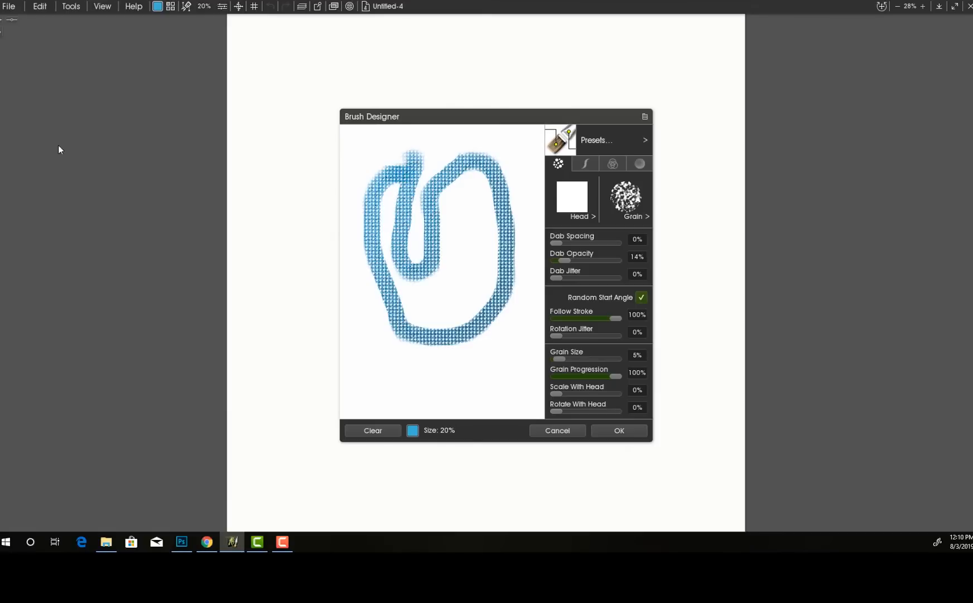
Clear the looping stroke, test the square-head brush again with an open U-shaped curve and clear the test area.
{"action": "left_click", "coordinate": [351, 429]}
{"action": "mouse_move", "coordinate": [427, 205]}
{"action": "left_mouse_down"}
{"action": "mouse_move", "coordinate": [385, 316]}
{"action": "mouse_move", "coordinate": [405, 331]}
{"action": "mouse_move", "coordinate": [482, 261]}
{"action": "mouse_move", "coordinate": [495, 211]}
{"action": "mouse_move", "coordinate": [483, 172]}
{"action": "left_mouse_up"}
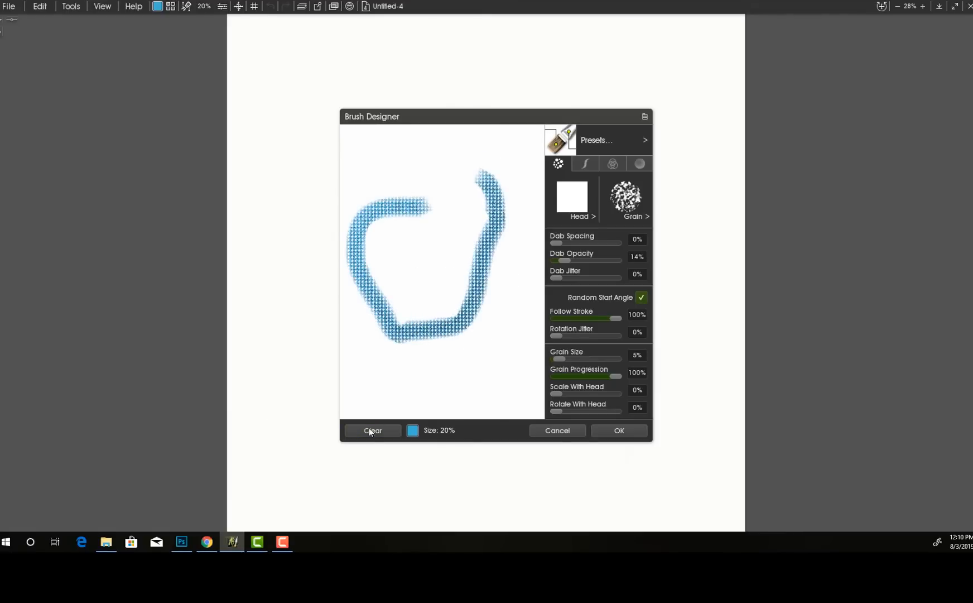
{"action": "left_click", "coordinate": [373, 430]}
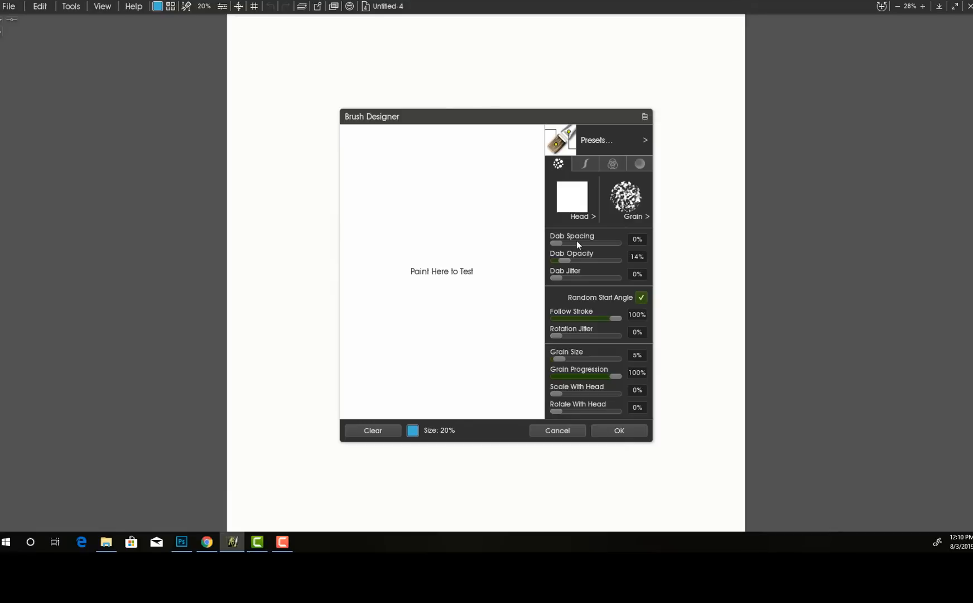
Set Dab Spacing to 52%, try the square-head brush with light downward test strokes and clear the test area.
{"action": "left_click_drag", "start_coordinate": [554, 243], "coordinate": [586, 243]}
{"action": "mouse_move", "coordinate": [481, 166]}
{"action": "left_mouse_down"}
{"action": "mouse_move", "coordinate": [447, 315]}
{"action": "mouse_move", "coordinate": [421, 332]}
{"action": "left_mouse_up"}
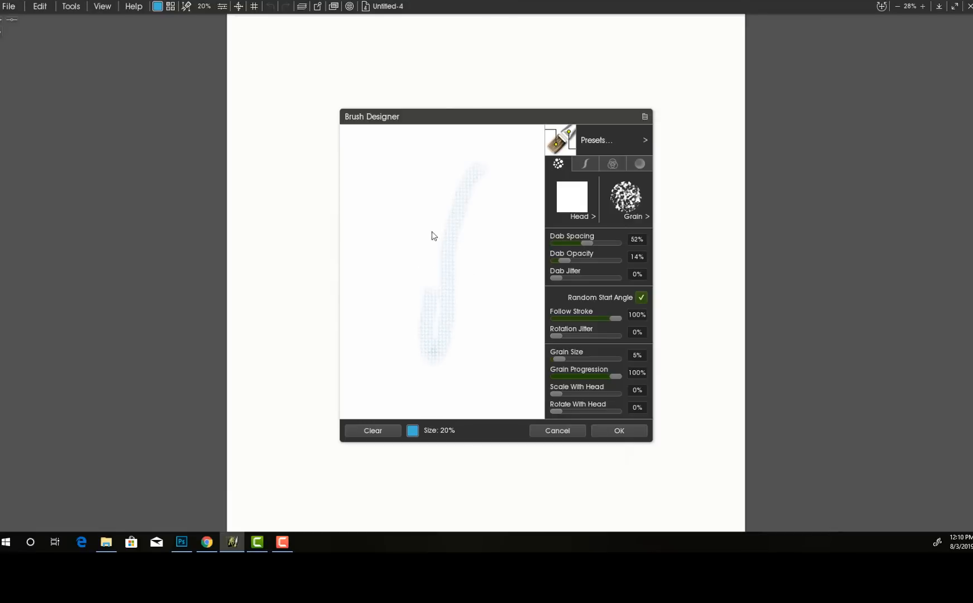
{"action": "left_click_drag", "start_coordinate": [433, 278], "coordinate": [437, 193]}
{"action": "left_click", "coordinate": [373, 430]}
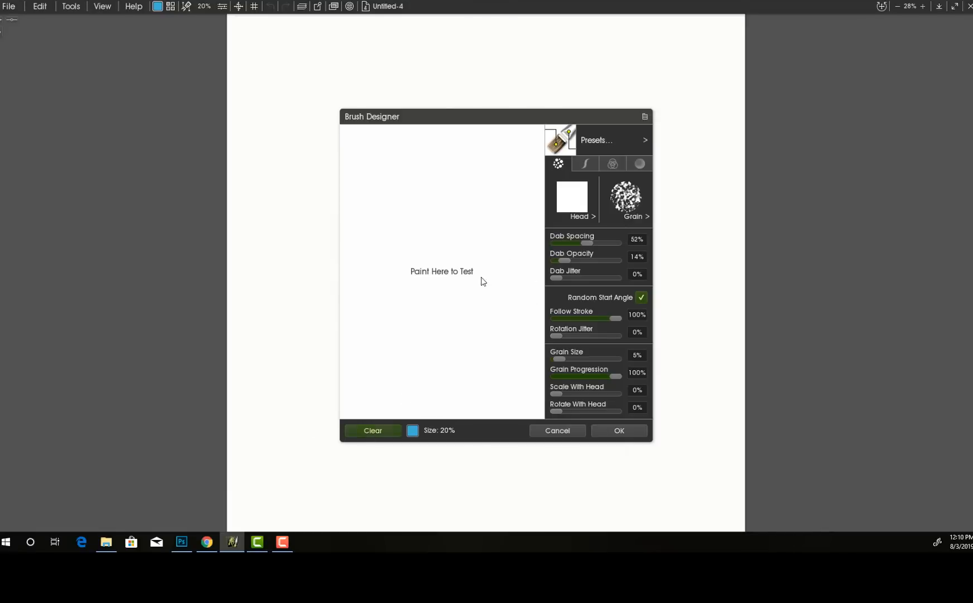
Return Dab Spacing to 0%, paint looping and short test strokes with the square-head brush and clear them.
{"action": "left_click_drag", "start_coordinate": [589, 242], "coordinate": [524, 243]}
{"action": "mouse_move", "coordinate": [429, 230]}
{"action": "left_mouse_down"}
{"action": "mouse_move", "coordinate": [409, 304]}
{"action": "mouse_move", "coordinate": [441, 281]}
{"action": "left_mouse_up"}
{"action": "mouse_move", "coordinate": [470, 333]}
{"action": "left_mouse_down"}
{"action": "mouse_move", "coordinate": [505, 232]}
{"action": "mouse_move", "coordinate": [445, 159]}
{"action": "mouse_move", "coordinate": [478, 198]}
{"action": "mouse_move", "coordinate": [463, 281]}
{"action": "left_mouse_up"}
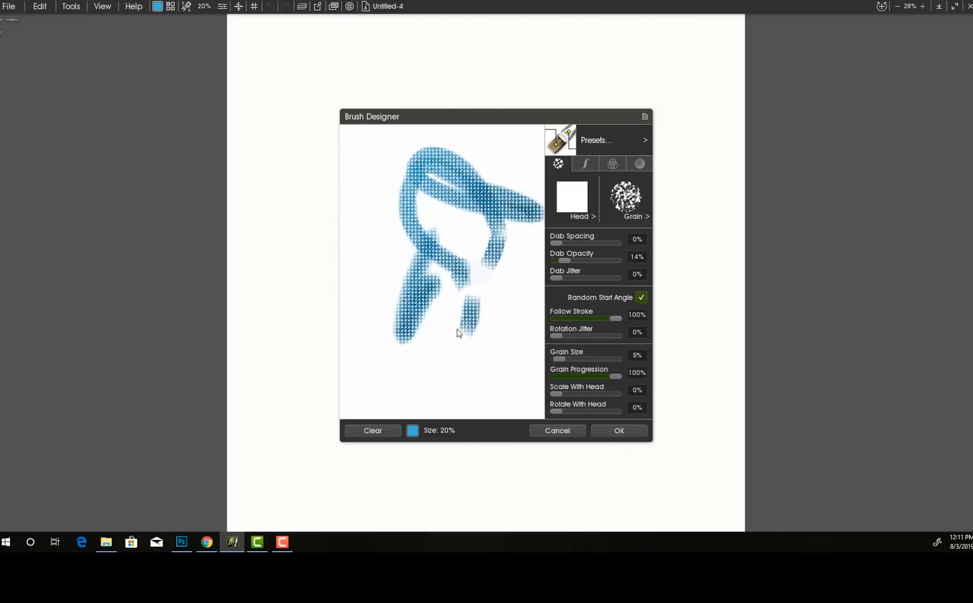
{"action": "left_click", "coordinate": [384, 430]}
Set Rotate With Head to 100% and test the grain rotation with two long curving strokes, clearing the test area after each.
{"action": "left_click_drag", "start_coordinate": [560, 402], "coordinate": [581, 409]}
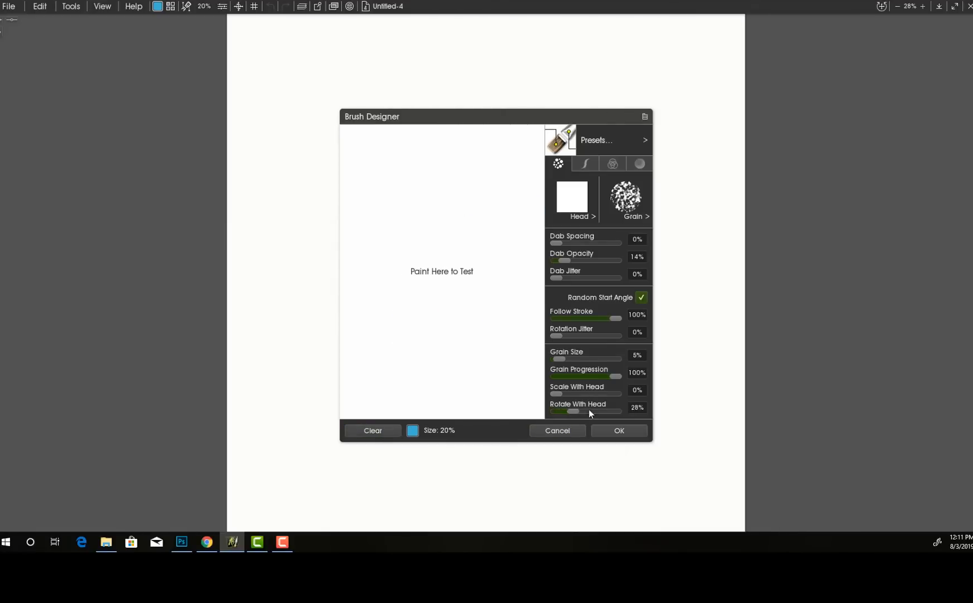
{"action": "mouse_move", "coordinate": [393, 162]}
{"action": "left_mouse_down"}
{"action": "mouse_move", "coordinate": [375, 223]}
{"action": "mouse_move", "coordinate": [390, 274]}
{"action": "mouse_move", "coordinate": [471, 263]}
{"action": "mouse_move", "coordinate": [495, 156]}
{"action": "mouse_move", "coordinate": [497, 316]}
{"action": "mouse_move", "coordinate": [425, 403]}
{"action": "left_mouse_up"}
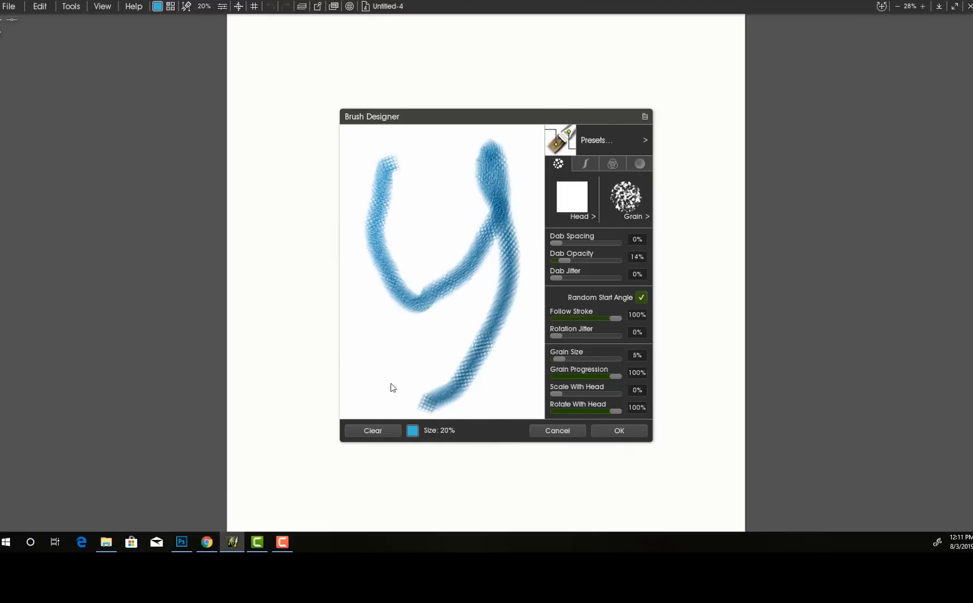
{"action": "left_click", "coordinate": [353, 430]}
{"action": "mouse_move", "coordinate": [481, 159]}
{"action": "left_mouse_down"}
{"action": "mouse_move", "coordinate": [429, 177]}
{"action": "mouse_move", "coordinate": [423, 259]}
{"action": "mouse_move", "coordinate": [441, 341]}
{"action": "mouse_move", "coordinate": [480, 384]}
{"action": "mouse_move", "coordinate": [503, 192]}
{"action": "mouse_move", "coordinate": [452, 279]}
{"action": "mouse_move", "coordinate": [403, 240]}
{"action": "left_mouse_up"}
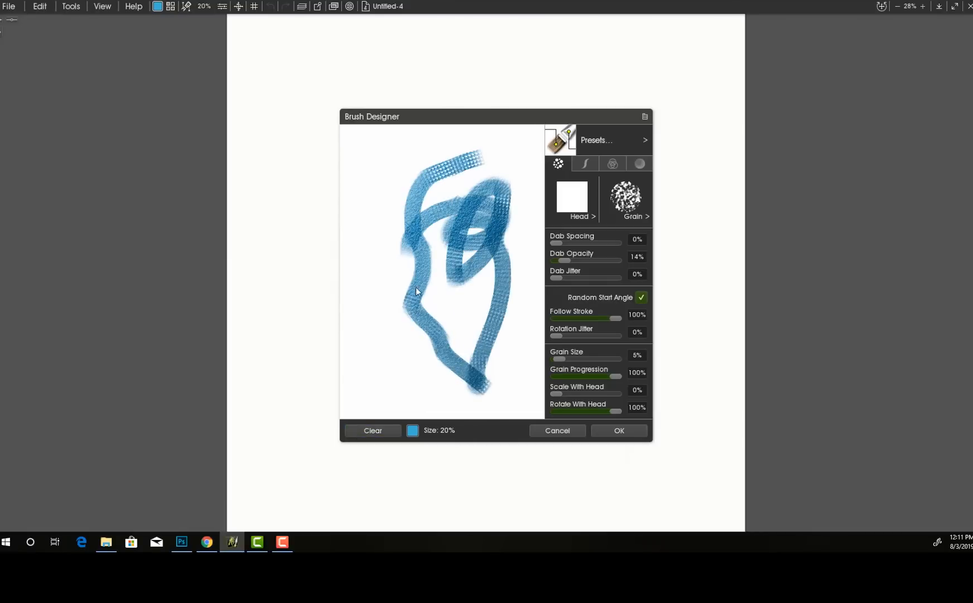
{"action": "left_click", "coordinate": [389, 428]}
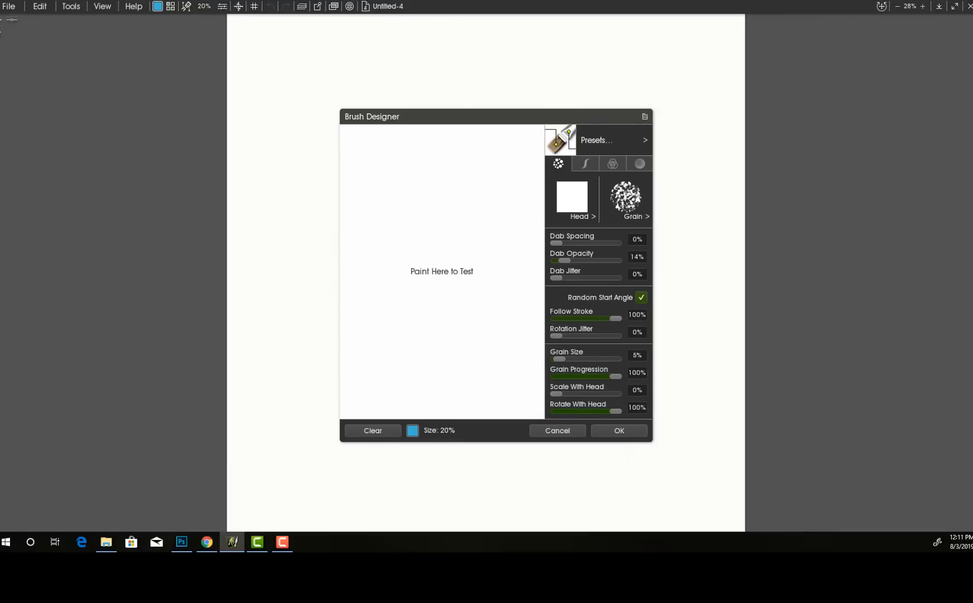
Set Scale With Head to 97%, paint a crossing angular test stroke and clear it.
{"action": "left_click_drag", "start_coordinate": [556, 395], "coordinate": [615, 394]}
{"action": "mouse_move", "coordinate": [502, 248]}
{"action": "left_mouse_down"}
{"action": "mouse_move", "coordinate": [442, 284]}
{"action": "mouse_move", "coordinate": [414, 354]}
{"action": "mouse_move", "coordinate": [436, 372]}
{"action": "mouse_move", "coordinate": [487, 355]}
{"action": "mouse_move", "coordinate": [438, 185]}
{"action": "mouse_move", "coordinate": [393, 297]}
{"action": "left_mouse_up"}
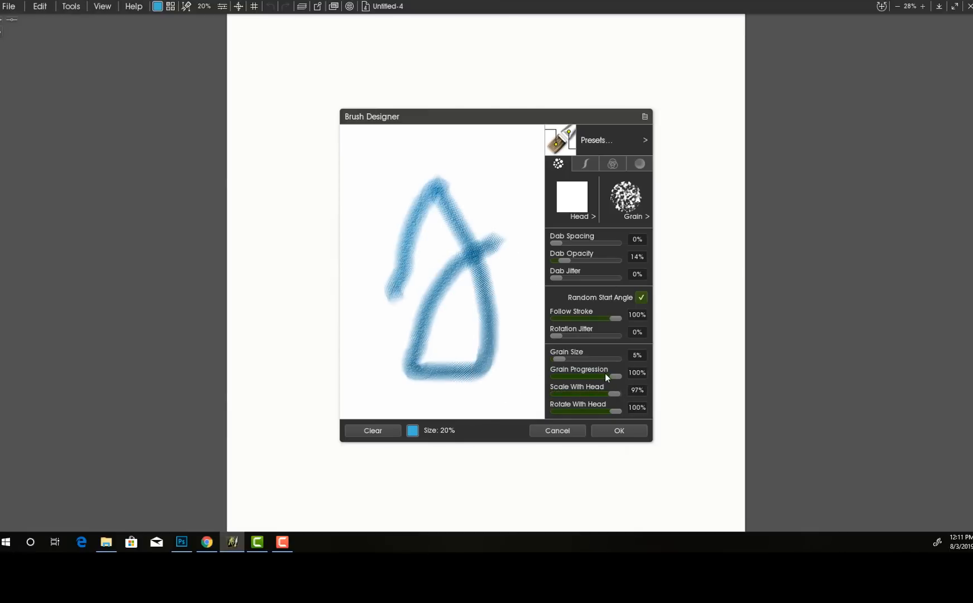
{"action": "left_click", "coordinate": [371, 430]}
Return Scale With Head to 0% and paint a dense zigzag test stroke with a roughly vertical stroke beside it.
{"action": "left_click_drag", "start_coordinate": [605, 396], "coordinate": [498, 392]}
{"action": "mouse_move", "coordinate": [455, 151]}
{"action": "left_mouse_down"}
{"action": "mouse_move", "coordinate": [402, 339]}
{"action": "mouse_move", "coordinate": [447, 184]}
{"action": "mouse_move", "coordinate": [475, 213]}
{"action": "mouse_move", "coordinate": [447, 337]}
{"action": "mouse_move", "coordinate": [470, 360]}
{"action": "mouse_move", "coordinate": [431, 409]}
{"action": "left_mouse_up"}
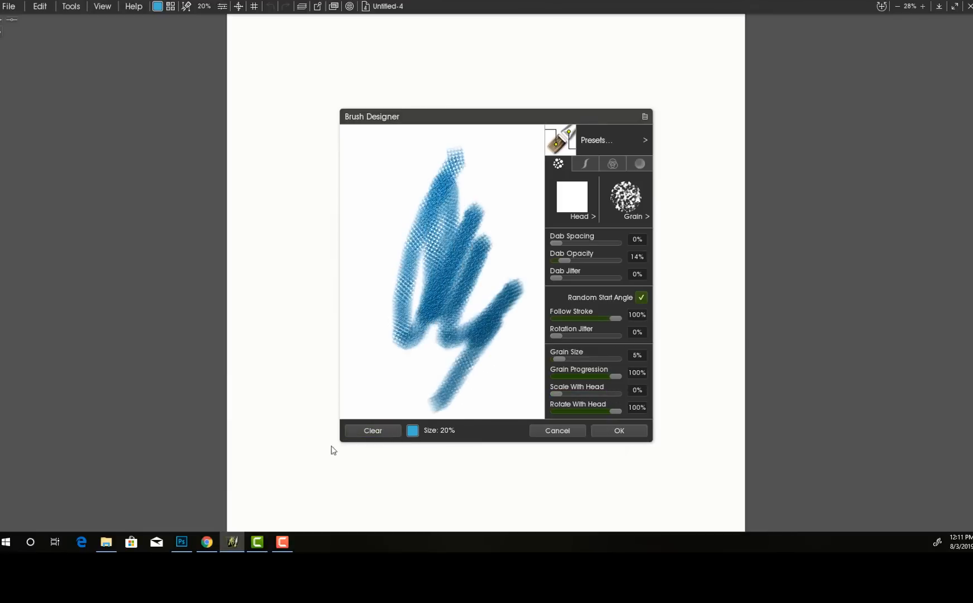
{"action": "left_click", "coordinate": [282, 541]}
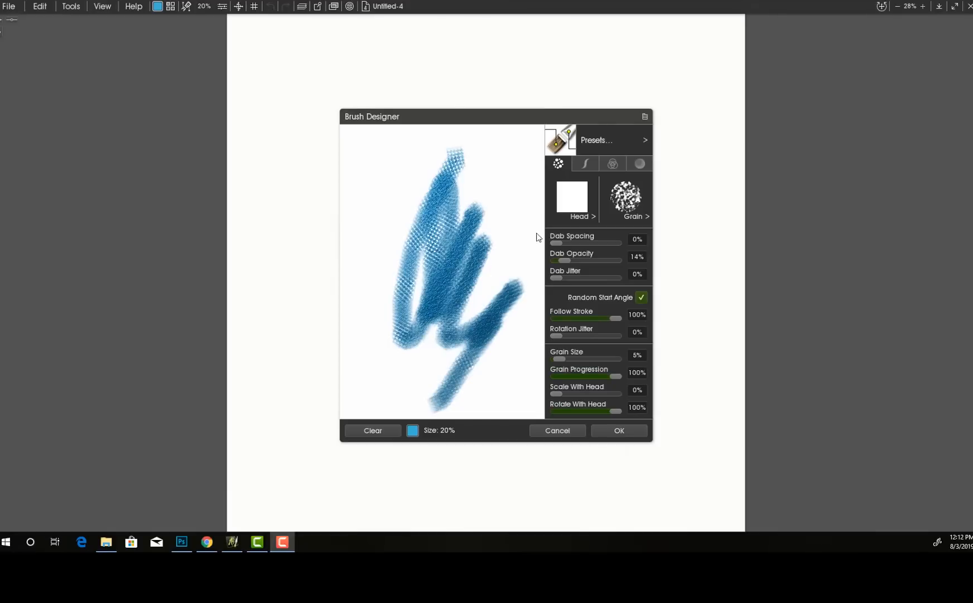
{"action": "left_click", "coordinate": [458, 170]}
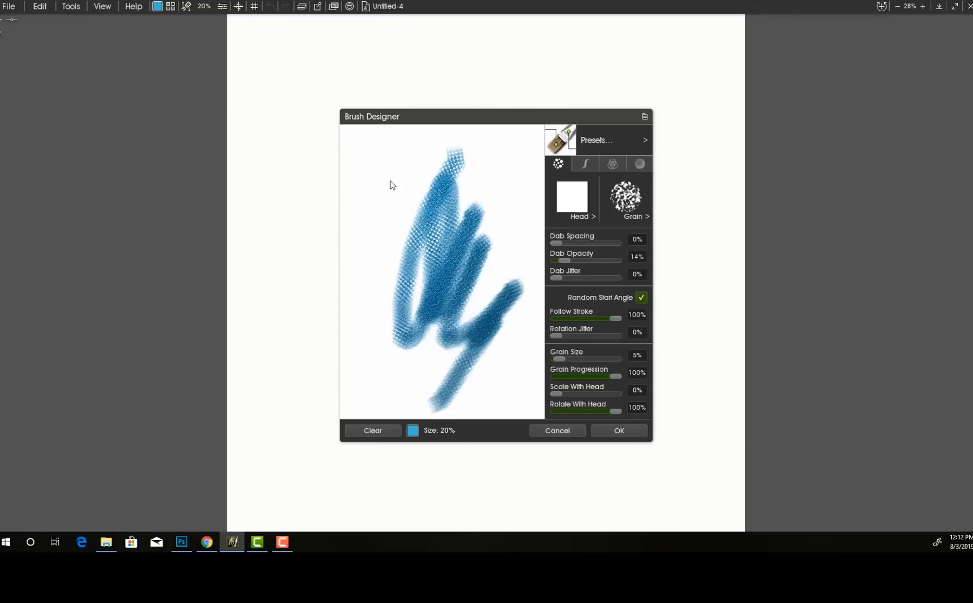
{"action": "left_click_drag", "start_coordinate": [393, 182], "coordinate": [397, 337]}
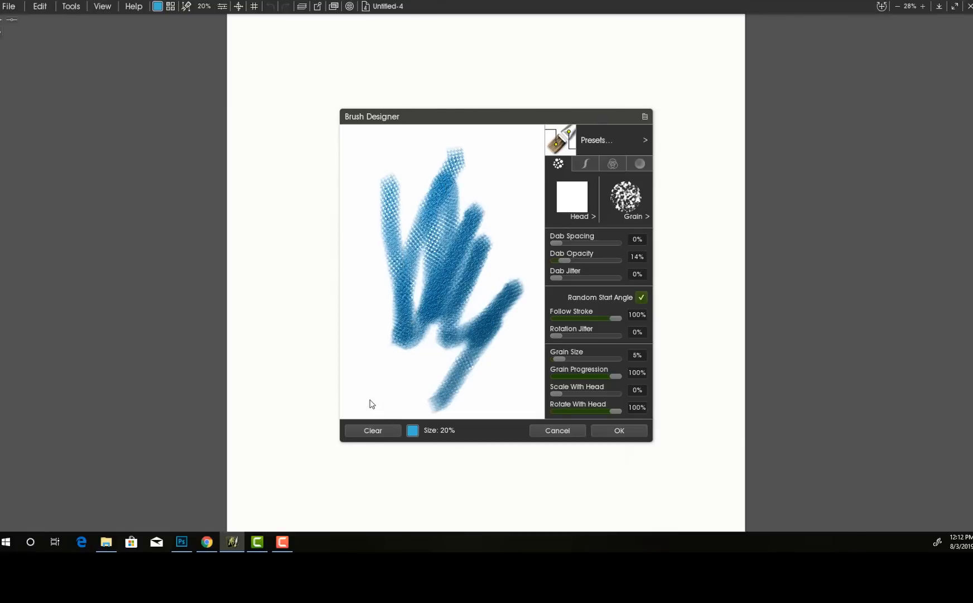